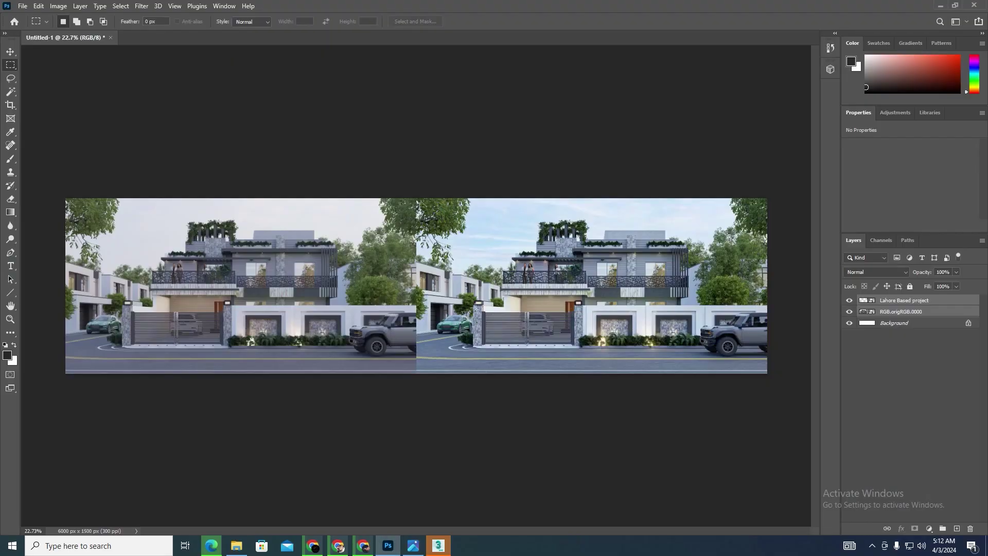
Examine the raw and post-produced house renders side by side in the Untitled-1 comparison
key("ctrl+plus")
scroll(443, 279, "up", 5)
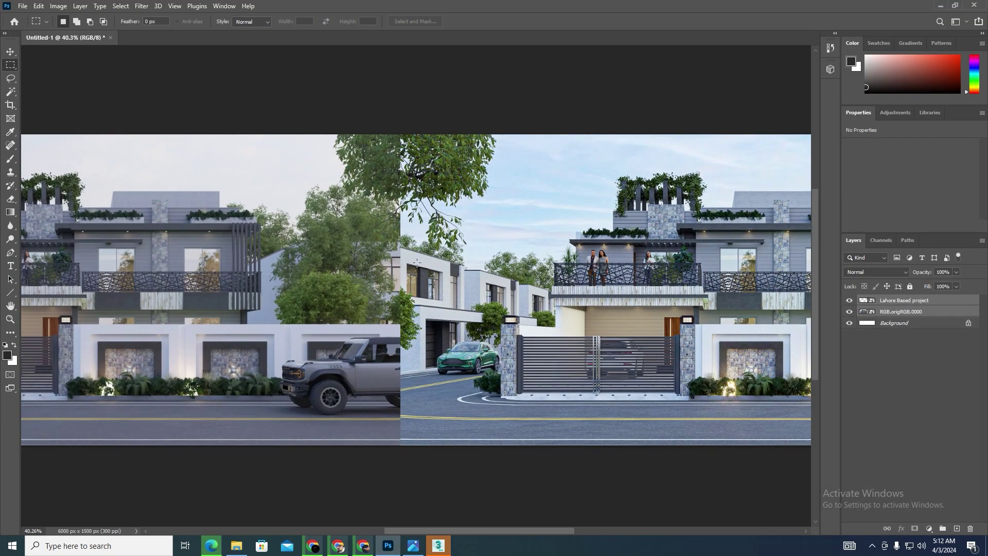
scroll(416, 252, "down", 3)
scroll(642, 254, "up", 6)
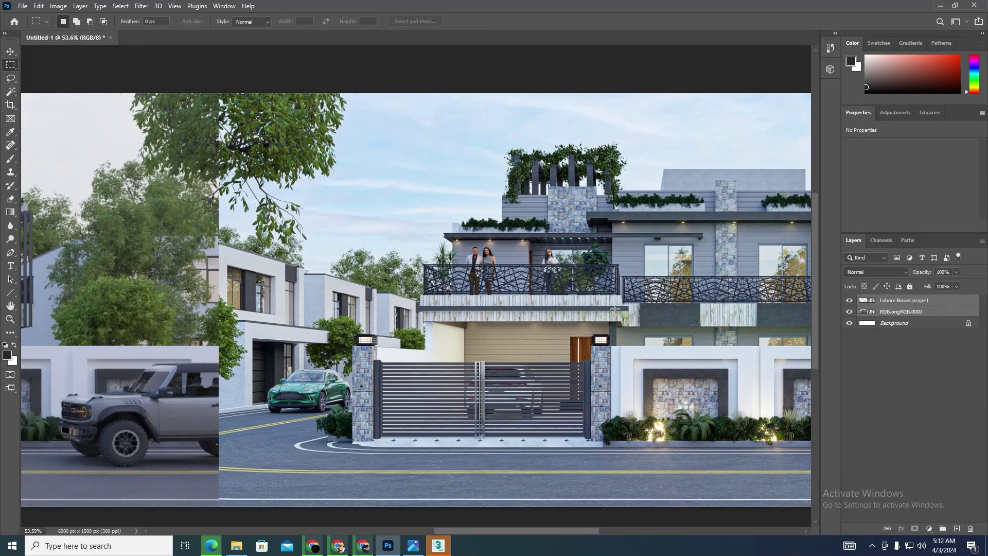
scroll(497, 290, "down", 2)
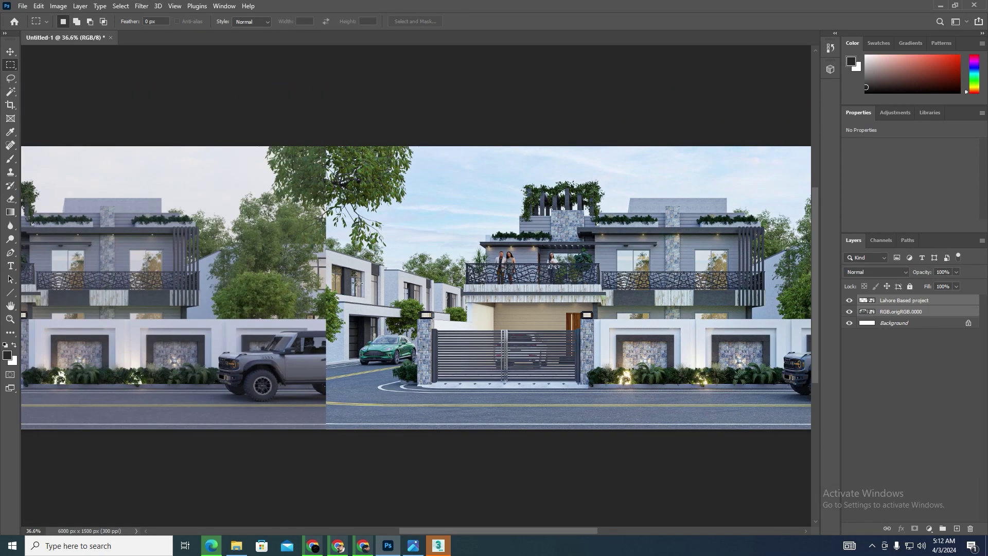
scroll(141, 269, "up", 1)
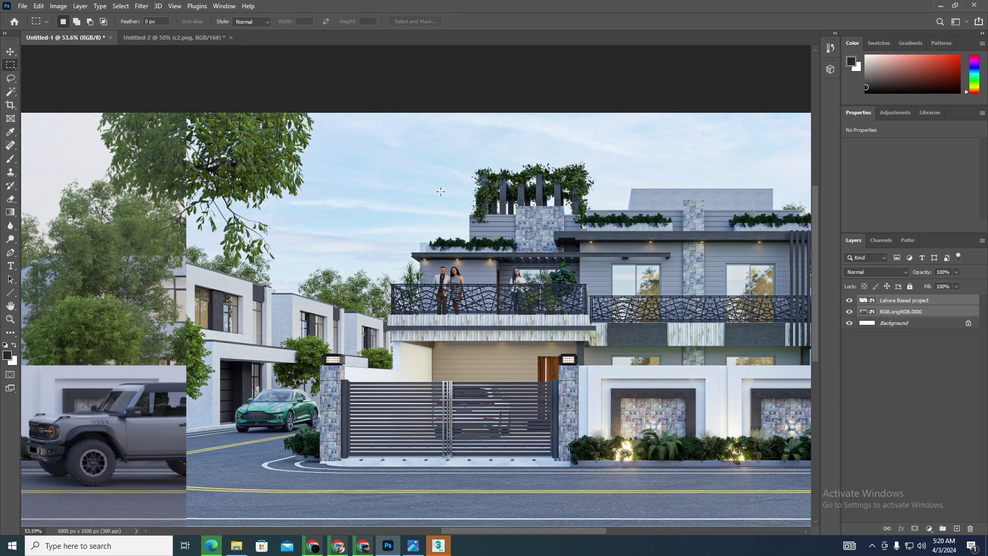
In the Untitled-2 document, browse the Camera 2 folder's render passes through the Load Files into Stack script
left_click(191, 38)
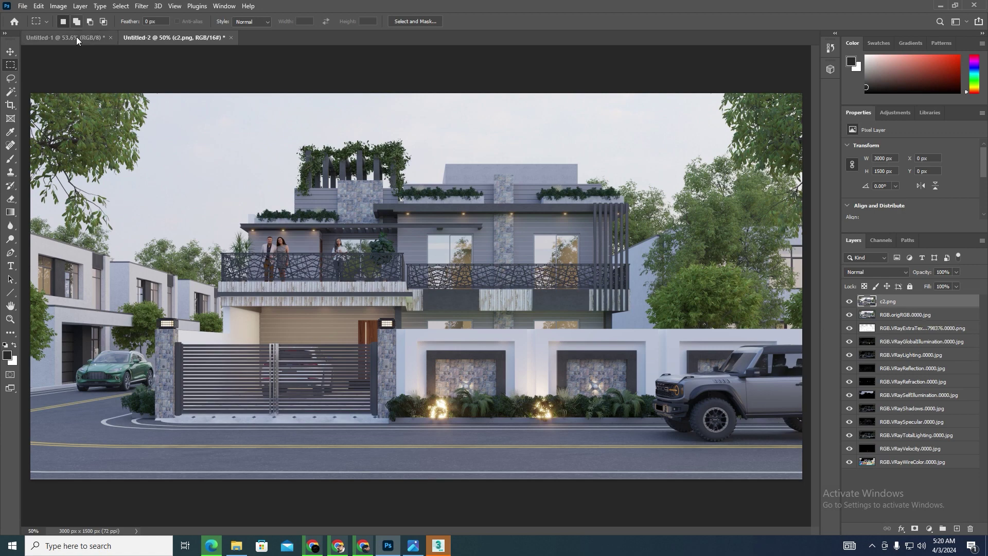
left_click(21, 5)
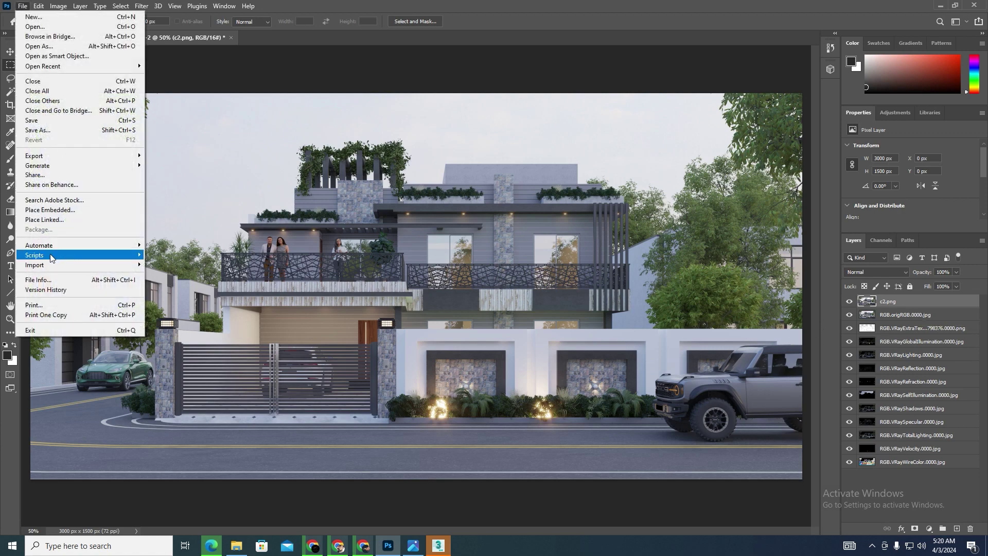
mouse_move(46, 258)
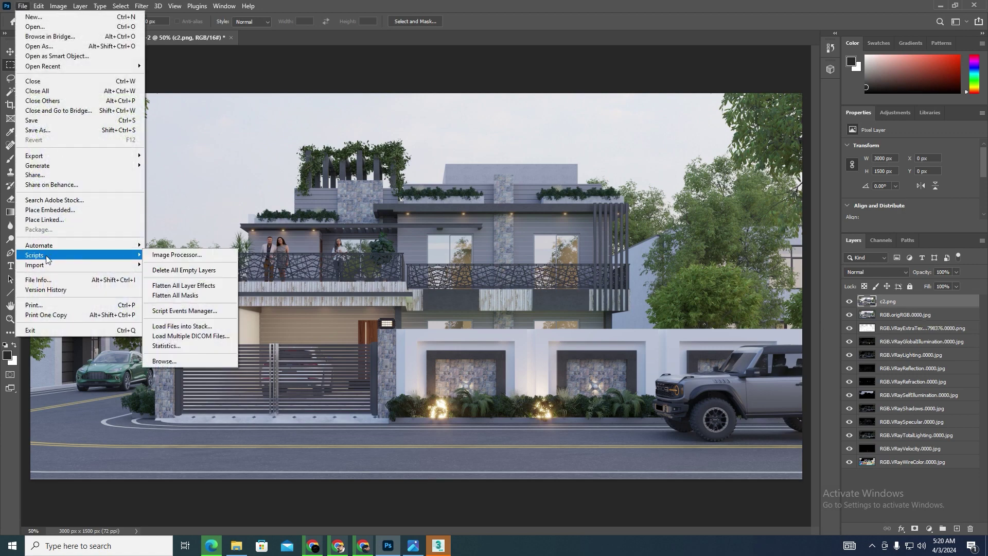
left_click(182, 328)
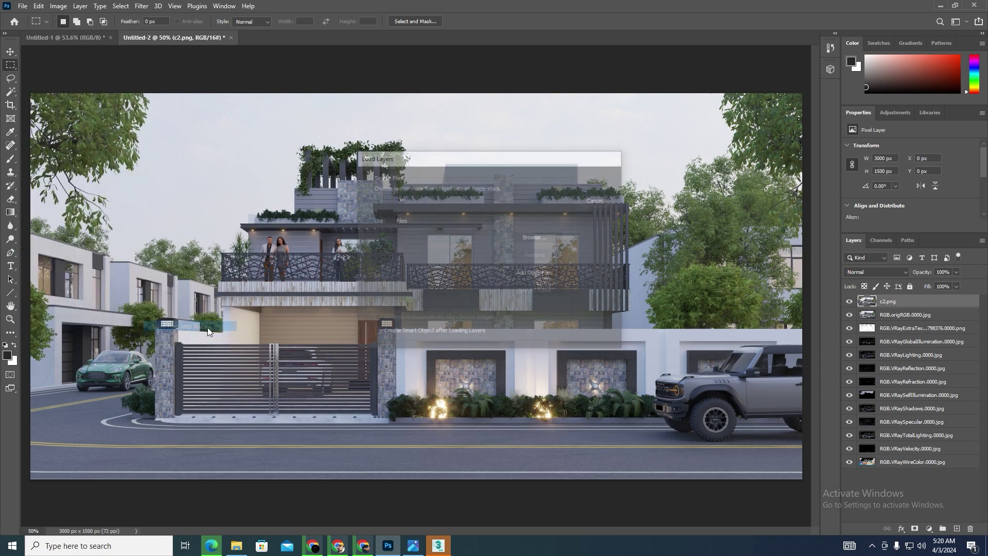
left_click(538, 239)
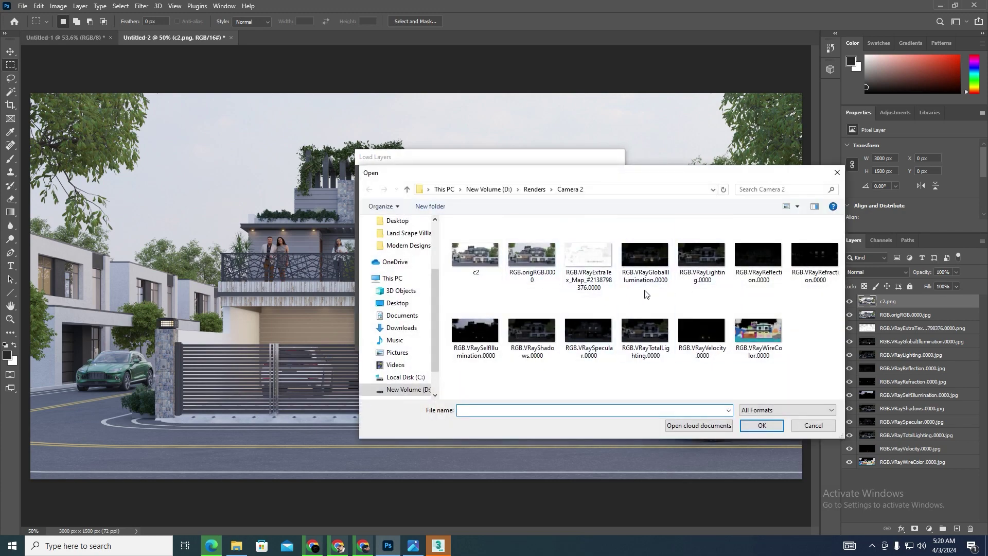
left_click(807, 430)
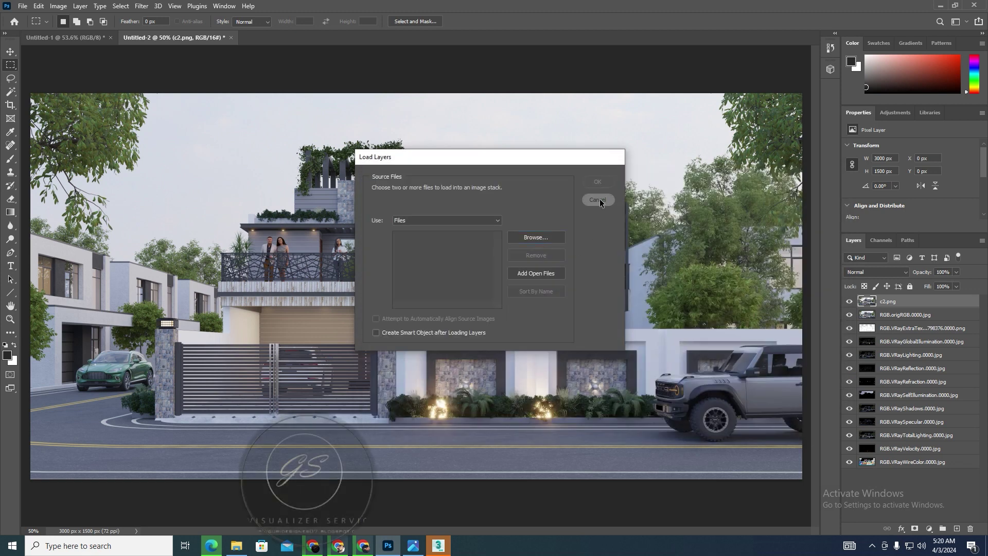
left_click(599, 199)
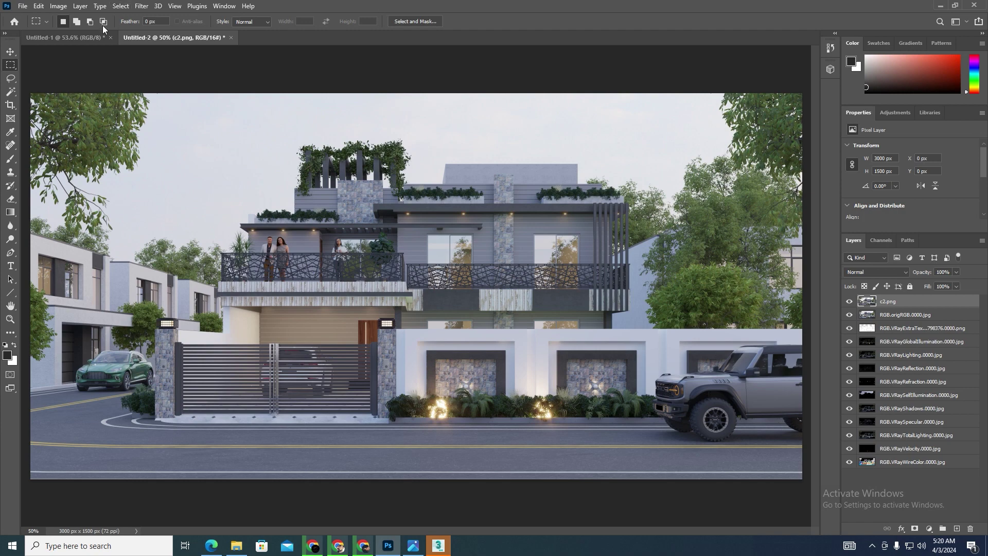
Return to the Untitled-1 comparison and inspect the finished render against the raw one
left_click(86, 35)
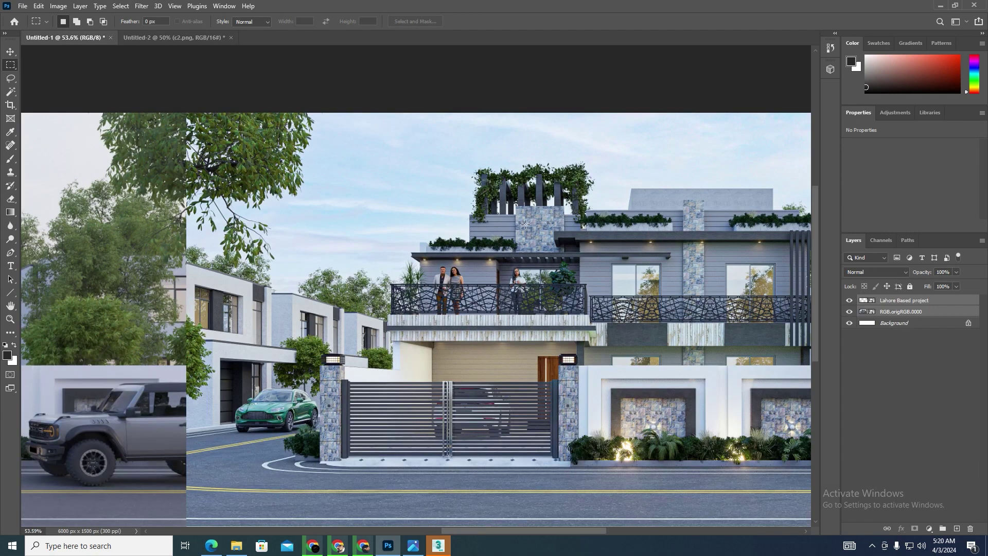
scroll(529, 222, "down", 5)
scroll(693, 298, "up", 6)
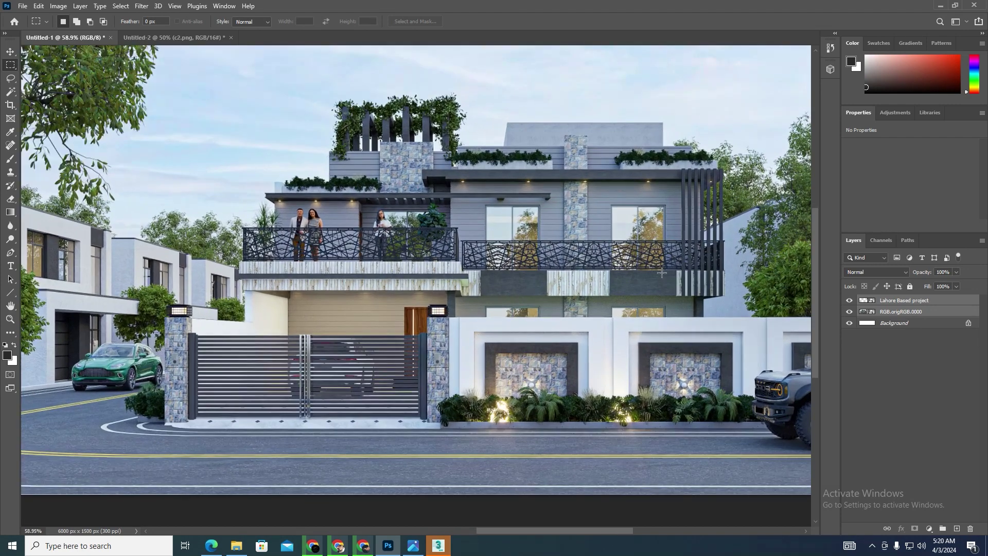
scroll(680, 253, "down", 3)
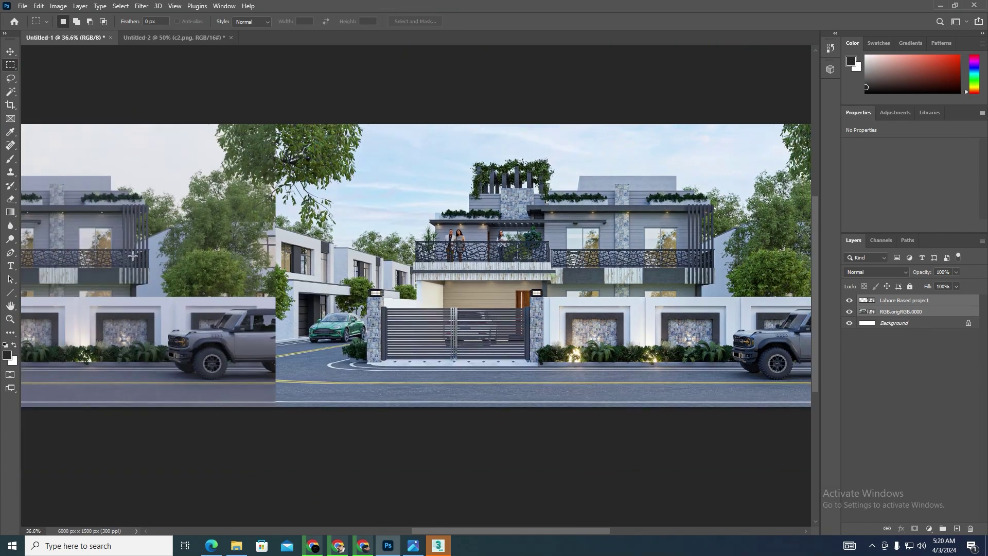
scroll(133, 256, "up", 3)
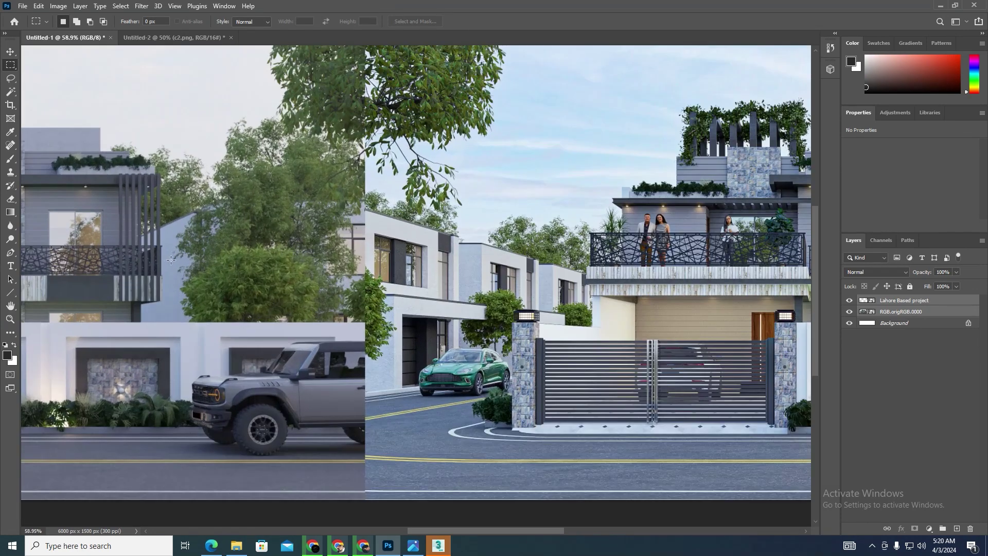
In Untitled-2, move the RGB.origRGB and c2.png layers to the bottom of the stack and VRayWireColor to the top
left_click(178, 38)
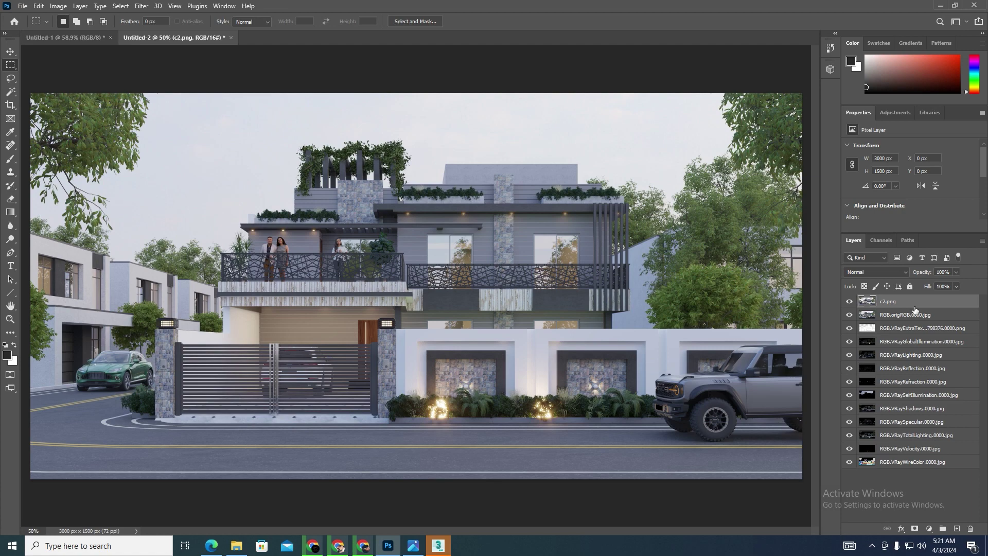
left_click_drag(899, 315, 901, 469)
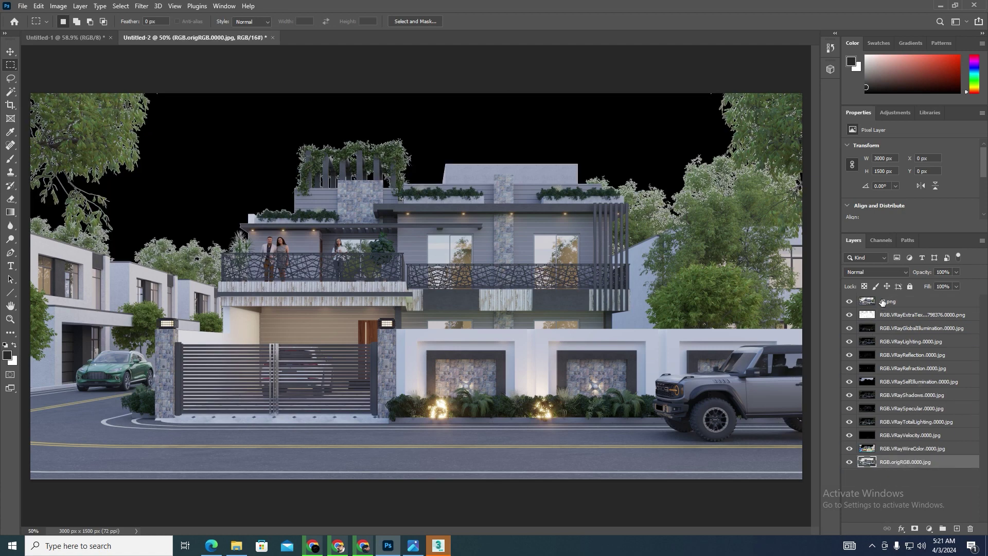
left_click_drag(883, 302, 883, 482)
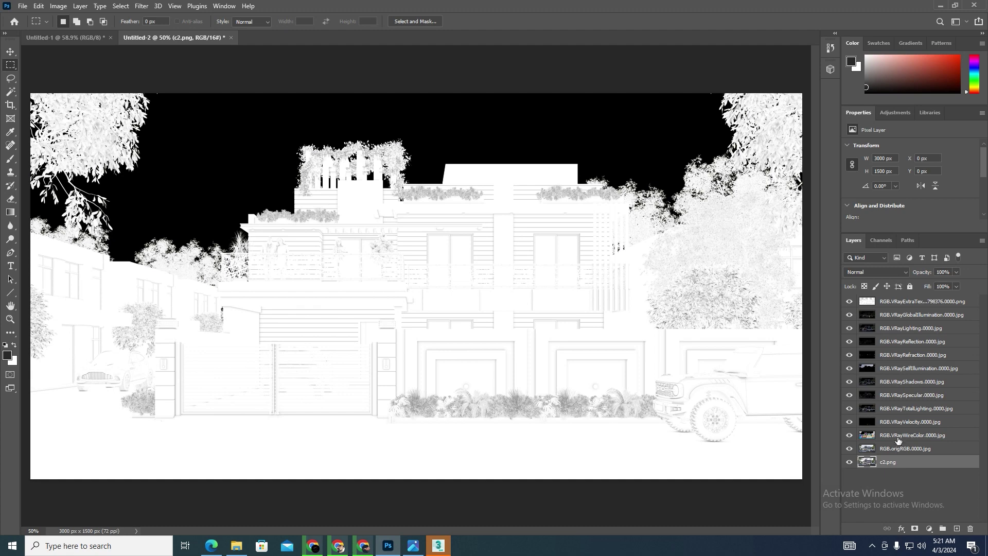
left_click_drag(920, 437, 888, 299)
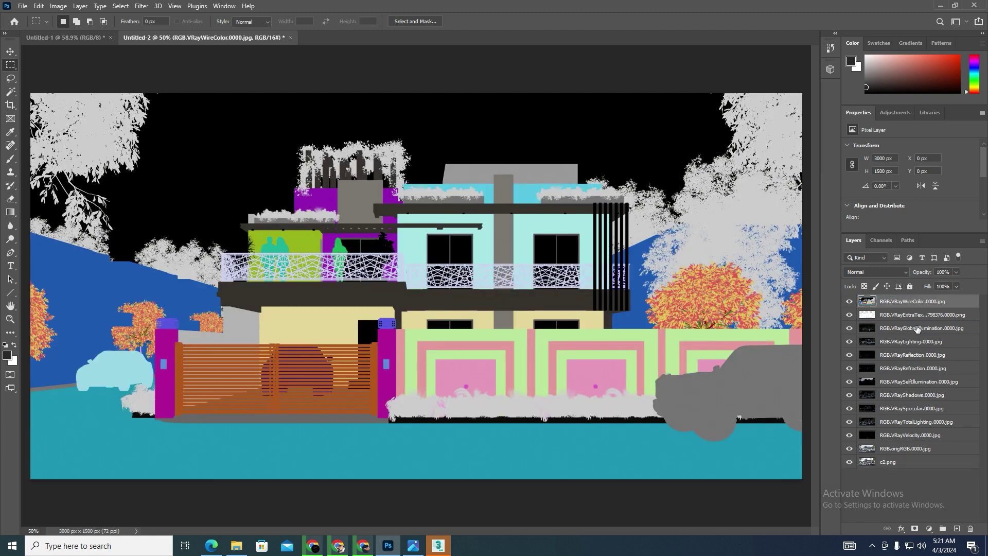
Delete the VRayVelocity layer and move VRayTotalLighting directly above VRayLighting
left_click(901, 437)
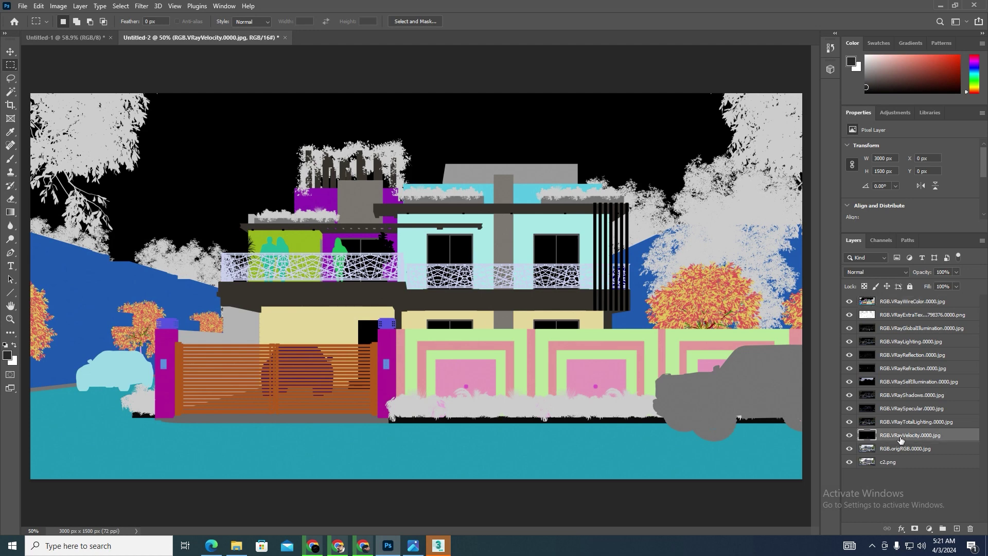
key("Delete")
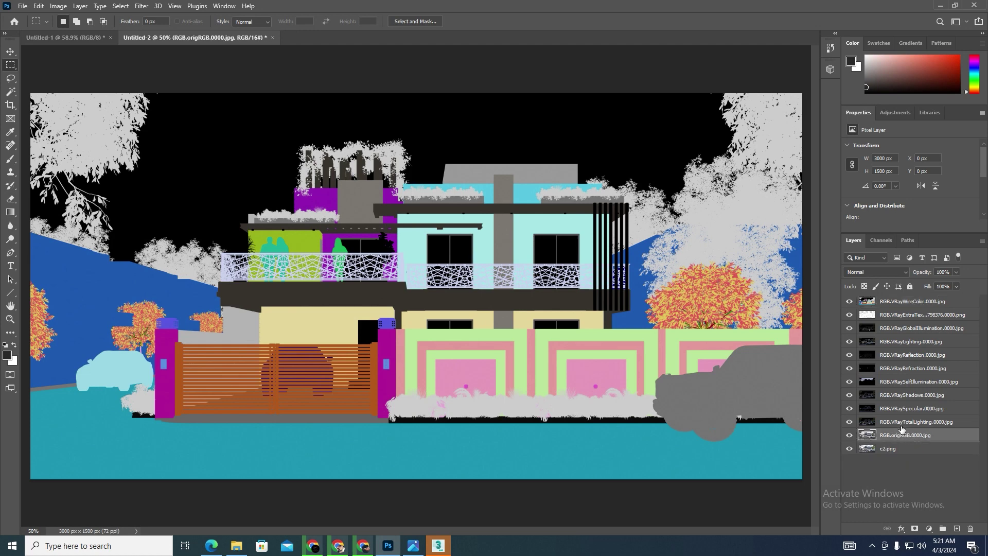
left_click_drag(900, 424, 898, 339)
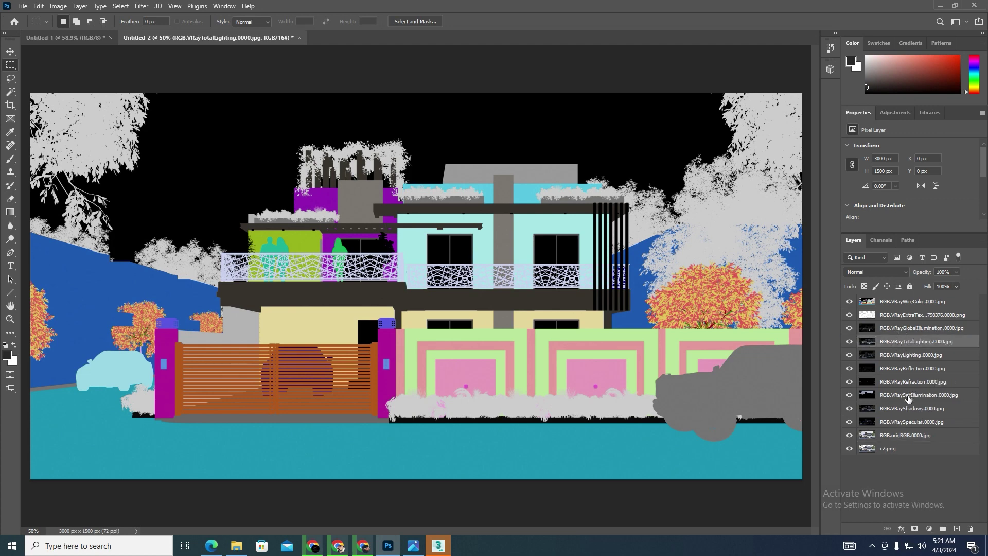
Move VRaySelfIllumination directly below VRayWireColor, and place the vrayglare layer right beneath it
left_click_drag(896, 398, 885, 309)
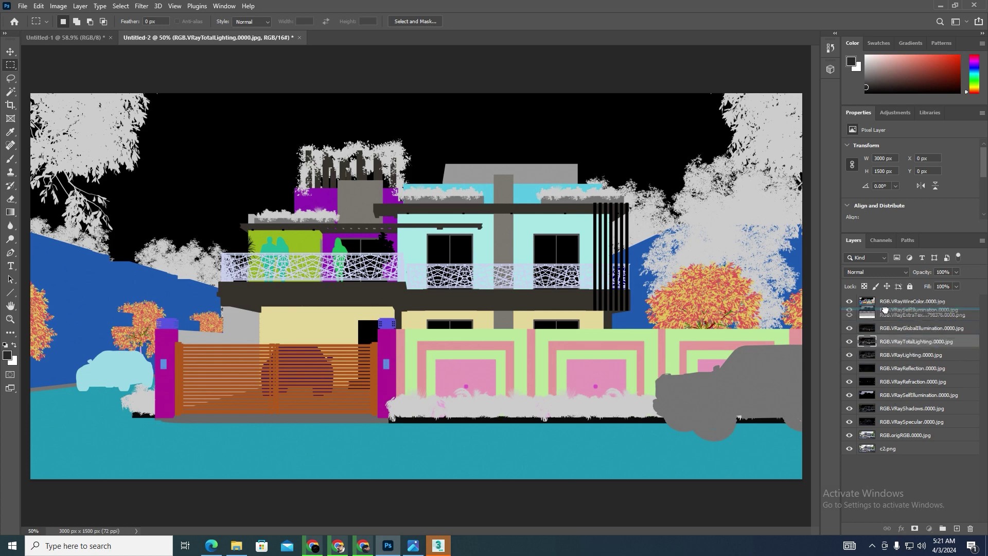
left_click_drag(885, 310, 885, 310)
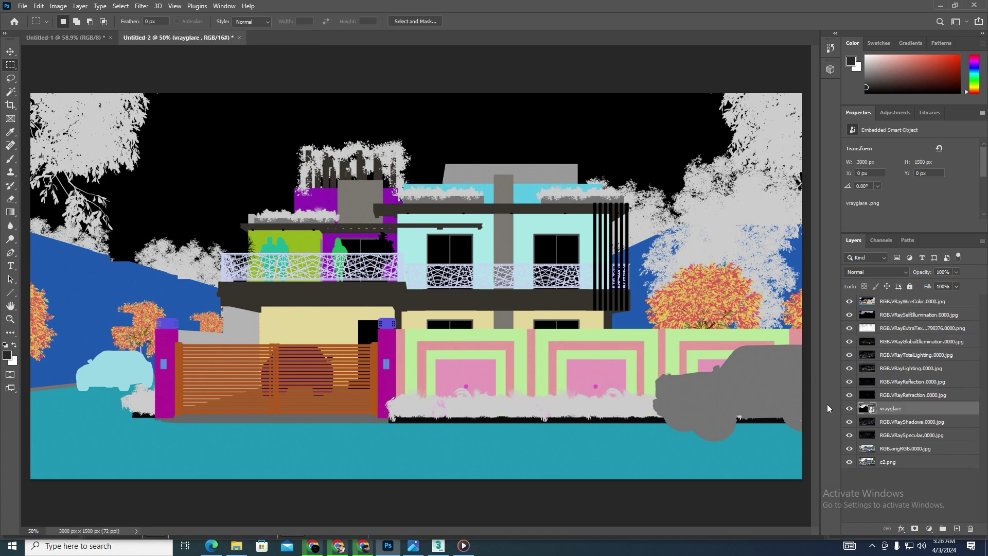
left_click_drag(892, 415, 885, 323)
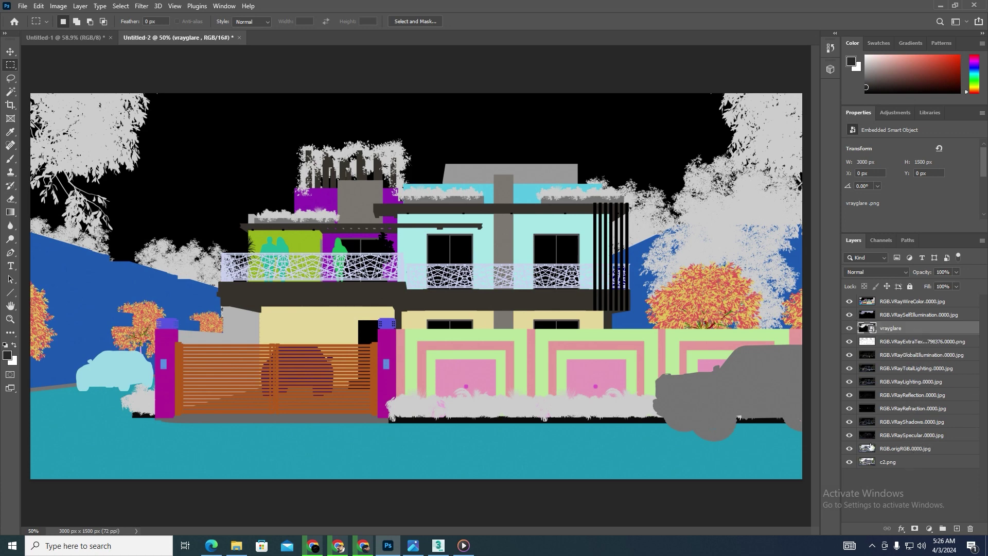
Hide every layer except c2.png
left_click_drag(849, 301, 850, 411)
left_click(850, 435)
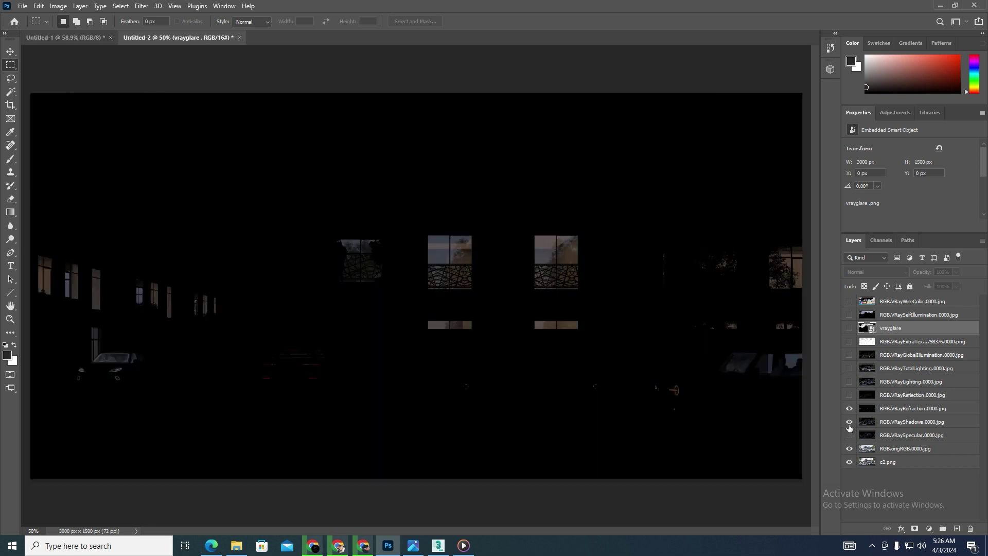
left_click(849, 422)
left_click(850, 449)
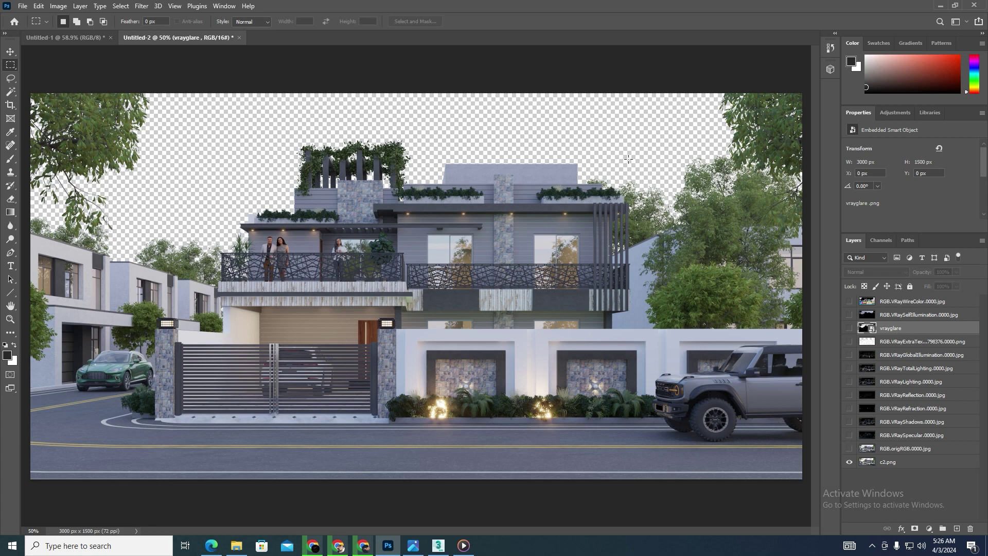
Compare the RGB.origRGB layer's sky with the transparent c2.png layer, and view the Pexels landscape photos in the browser
left_click(849, 448)
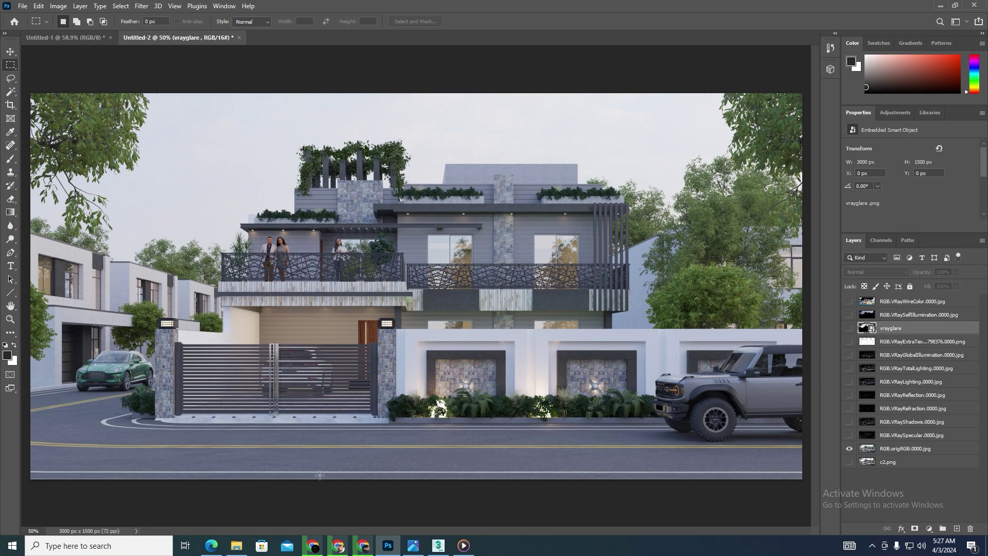
left_click(339, 546)
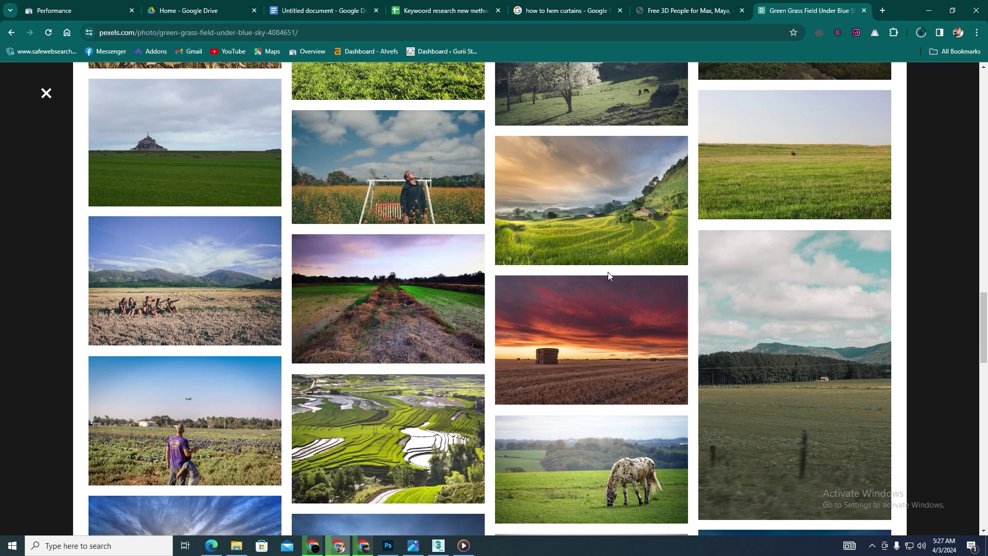
left_click(388, 546)
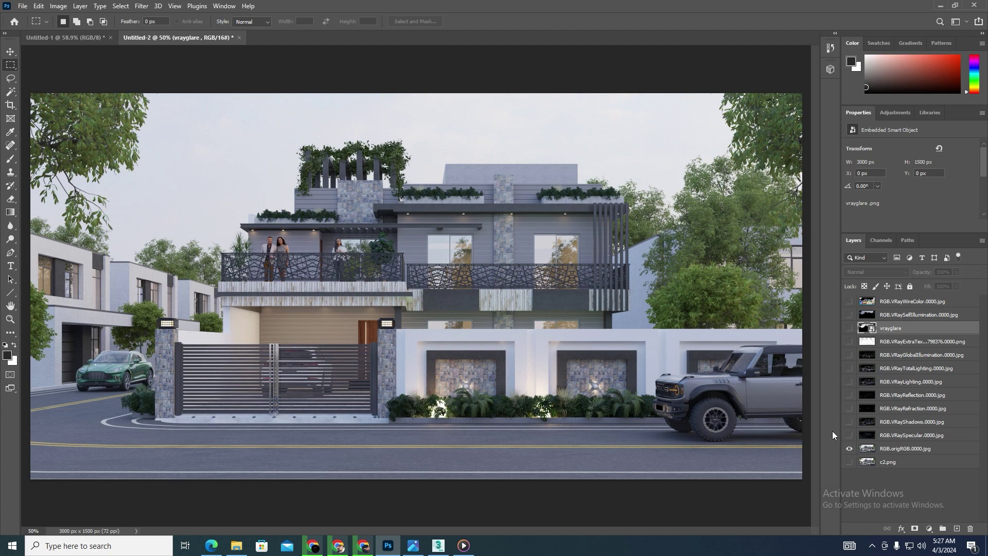
left_click(849, 462)
left_click(849, 448)
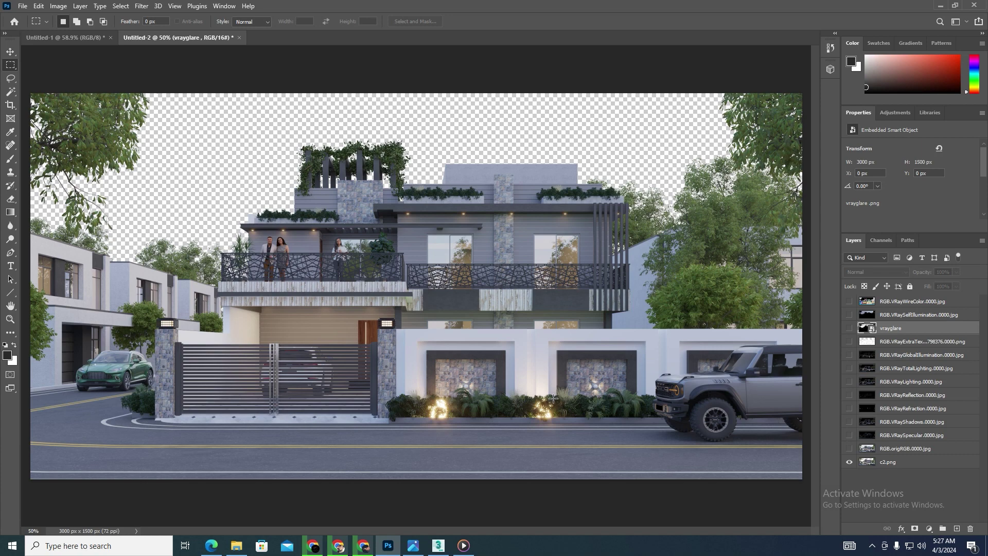
Place pexels-francesco-ungaro-464321 from Downloads into the render document, scale it to cover the whole canvas, and move its layer beneath c2.png
left_click(236, 545)
left_click(46, 81)
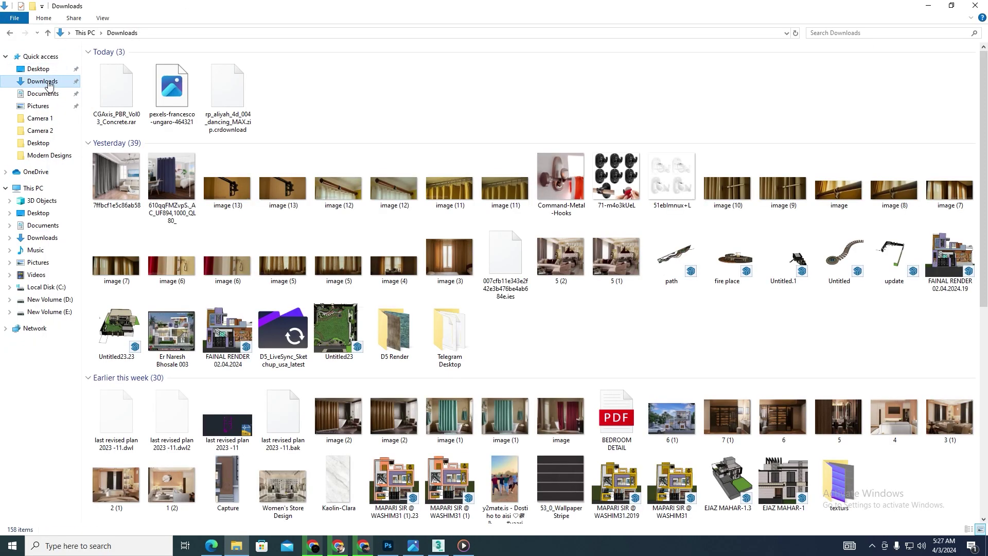
left_click_drag(158, 103, 396, 554)
left_click_drag(416, 383, 440, 364)
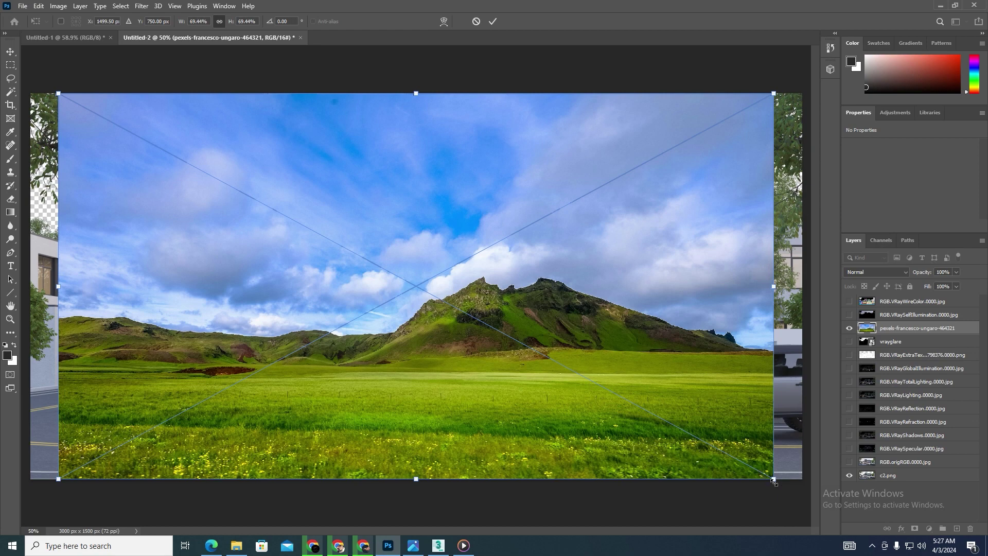
left_click_drag(762, 479, 799, 499)
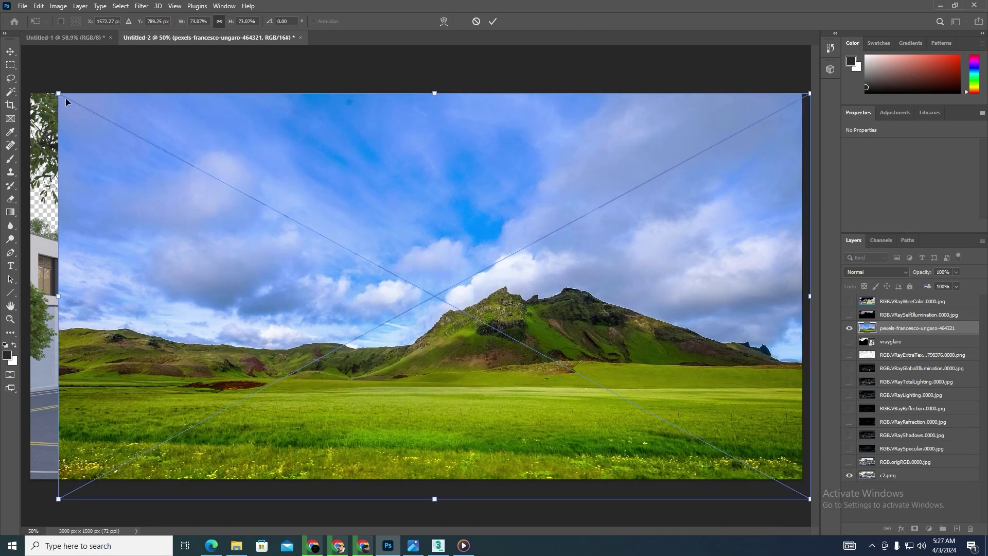
left_click_drag(65, 97, 29, 77)
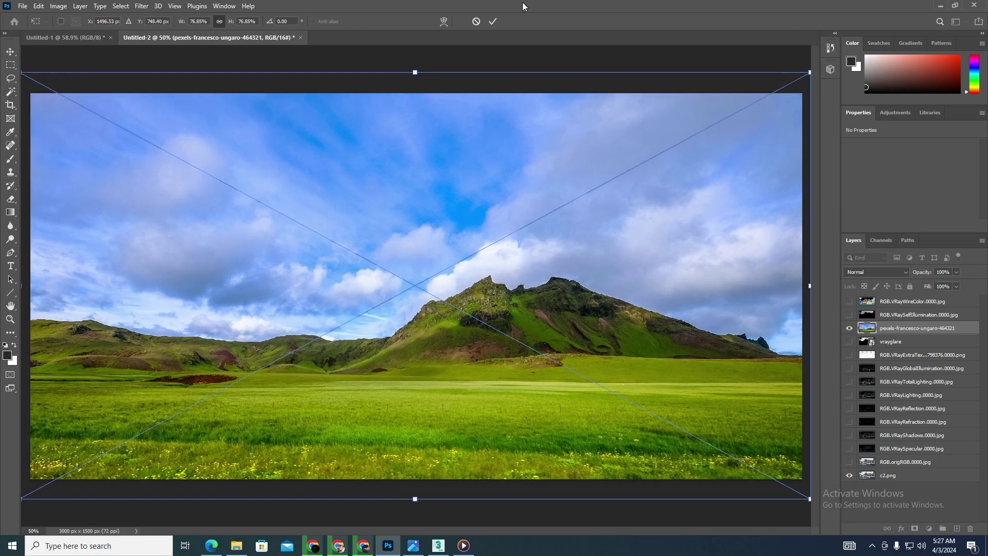
left_click(492, 22)
left_click_drag(905, 332, 914, 479)
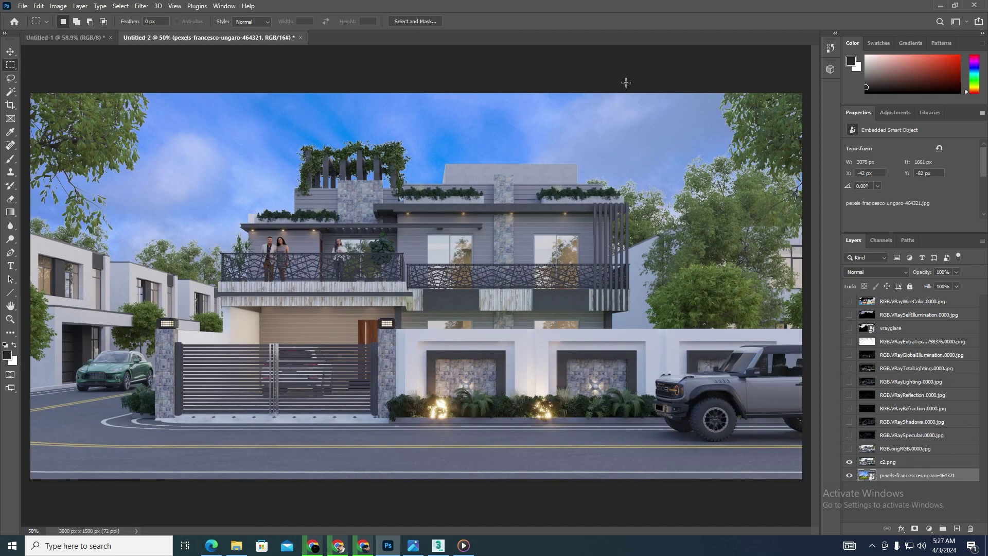
Examine the tree edges against the placed sky and compare them with the trees and sky in Untitled-1
scroll(686, 157, "up", 10)
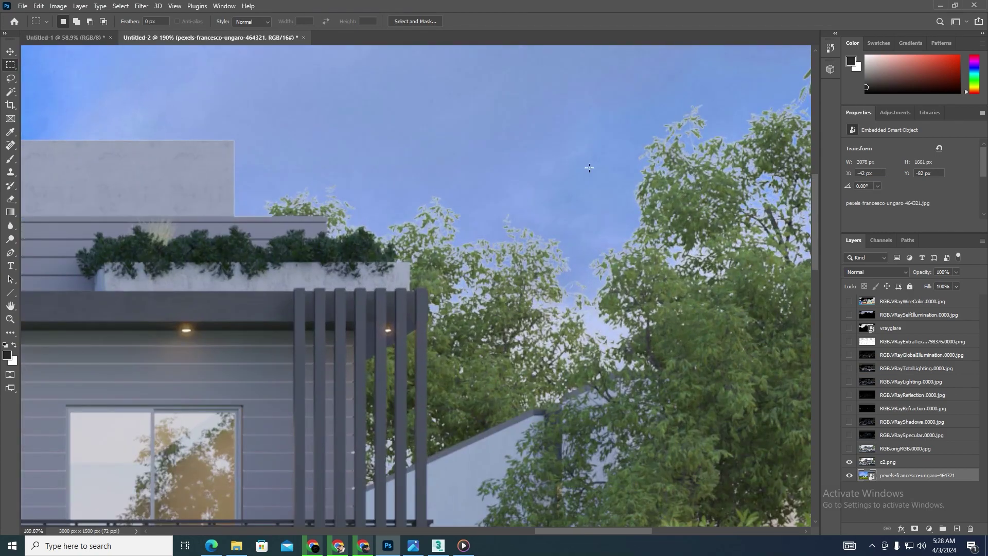
scroll(514, 234, "up", 12)
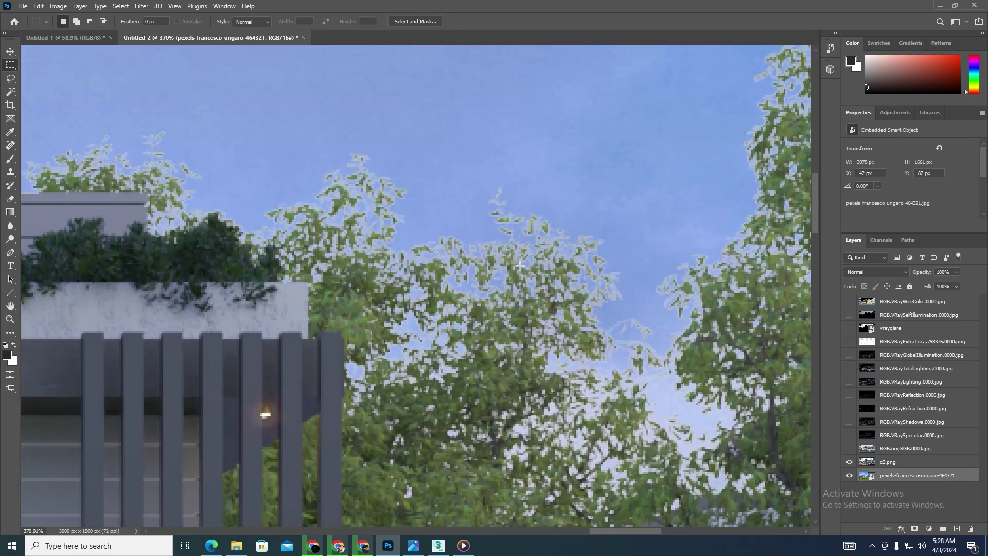
scroll(539, 230, "down", 13)
scroll(560, 179, "down", 10)
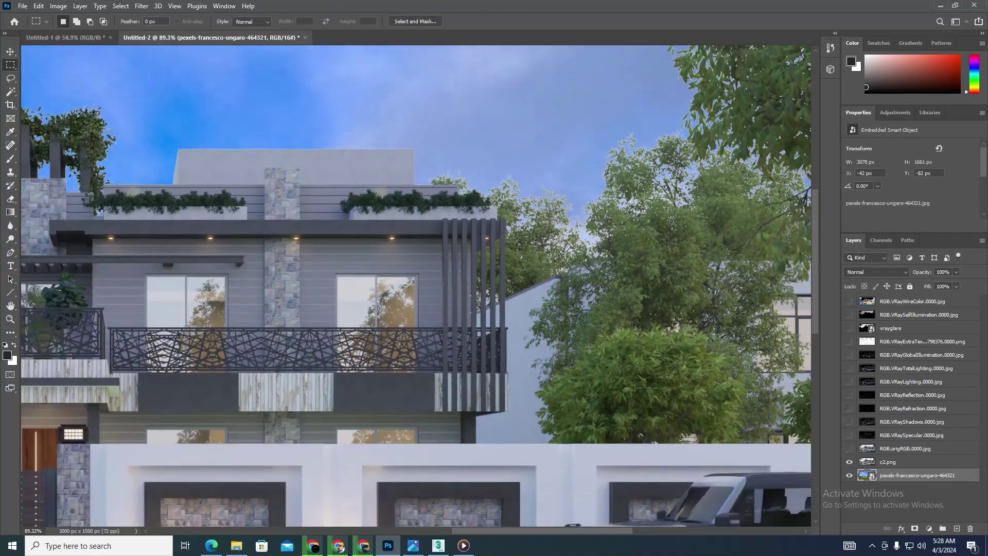
scroll(682, 209, "down", 3)
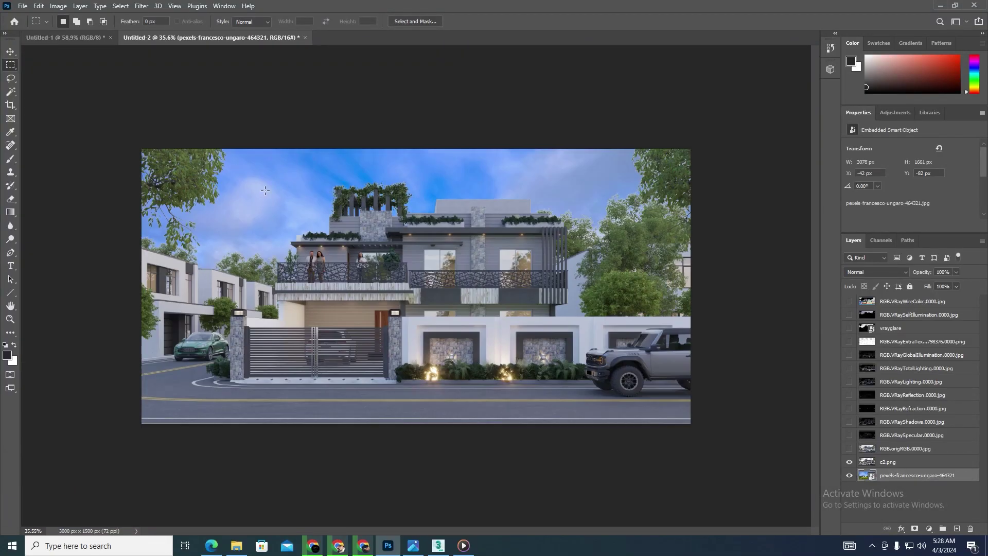
left_click(65, 37)
scroll(650, 236, "up", 8)
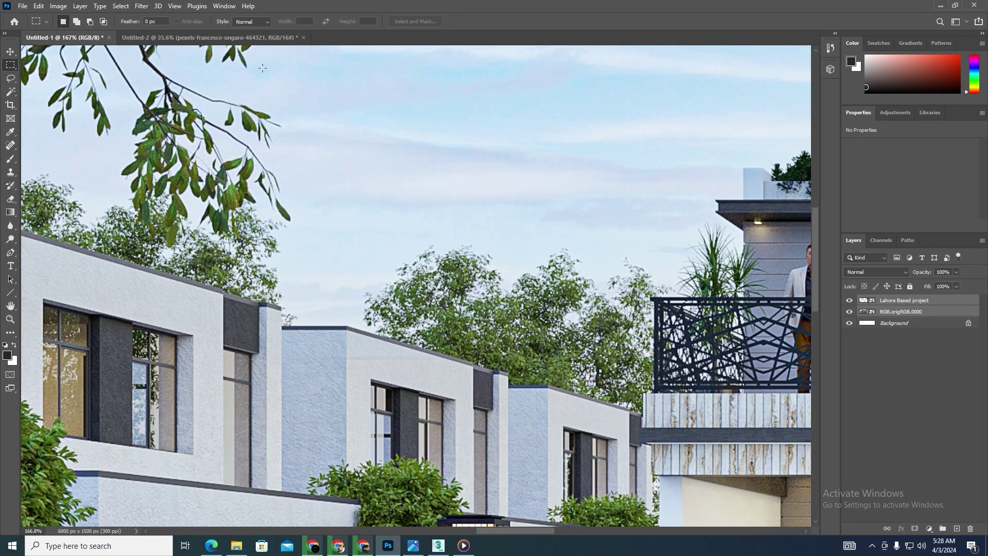
left_click(247, 39)
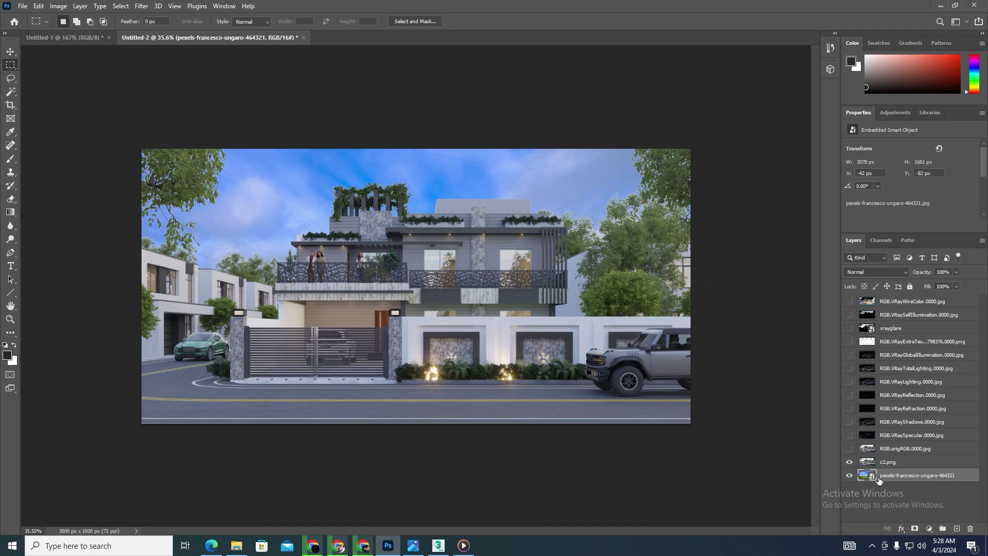
Delete the pexels sky layer and the c2.png layer, leaving RGB.origRGB.0000.jpg as the only visible layer
key("Delete")
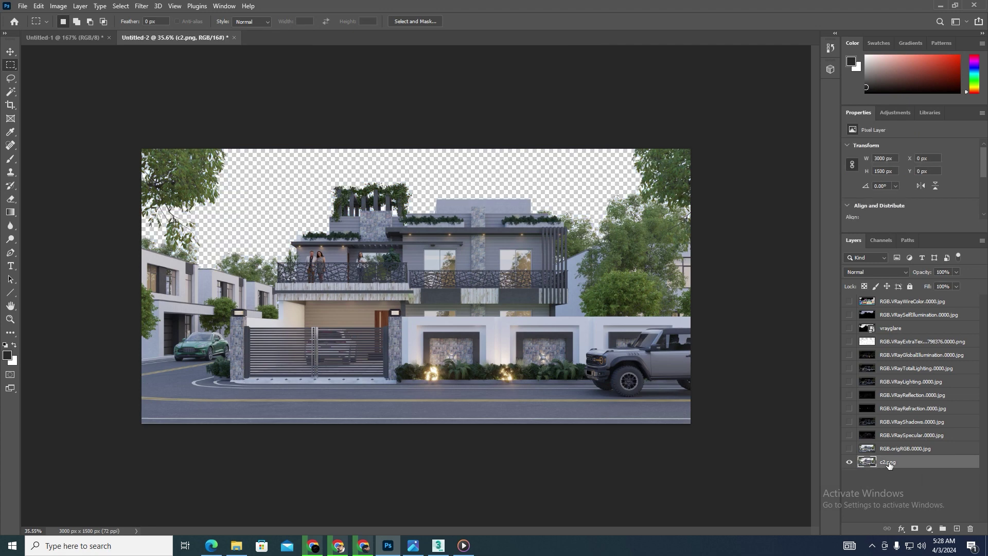
key("Delete")
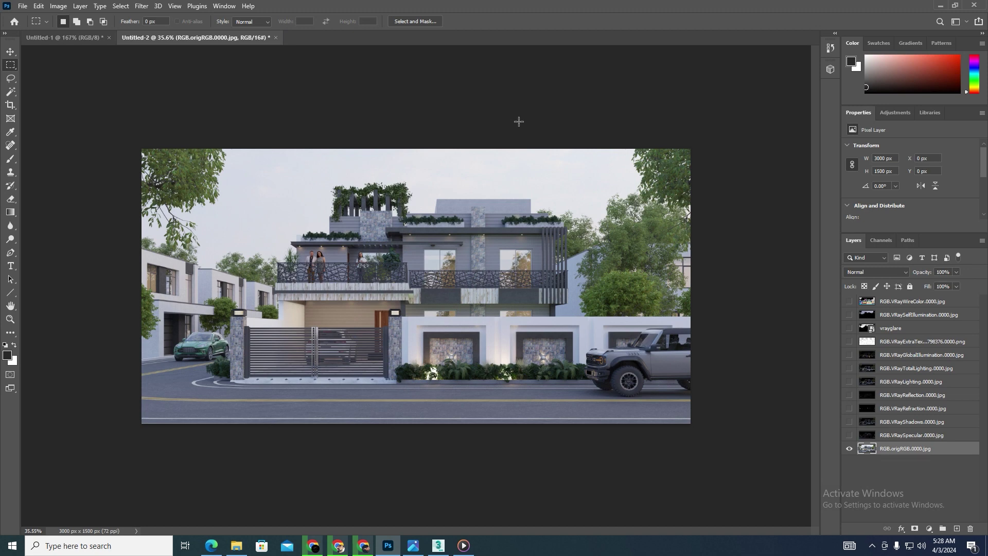
Open Sky Replacement for the RGB.origRGB.0000.jpg layer and show its sky presets
left_click(39, 5)
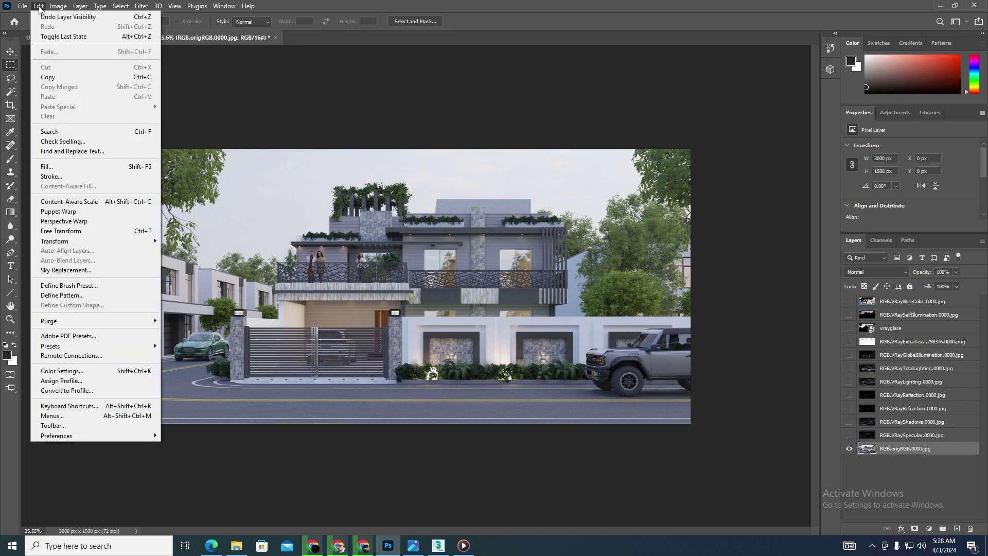
mouse_move(39, 5)
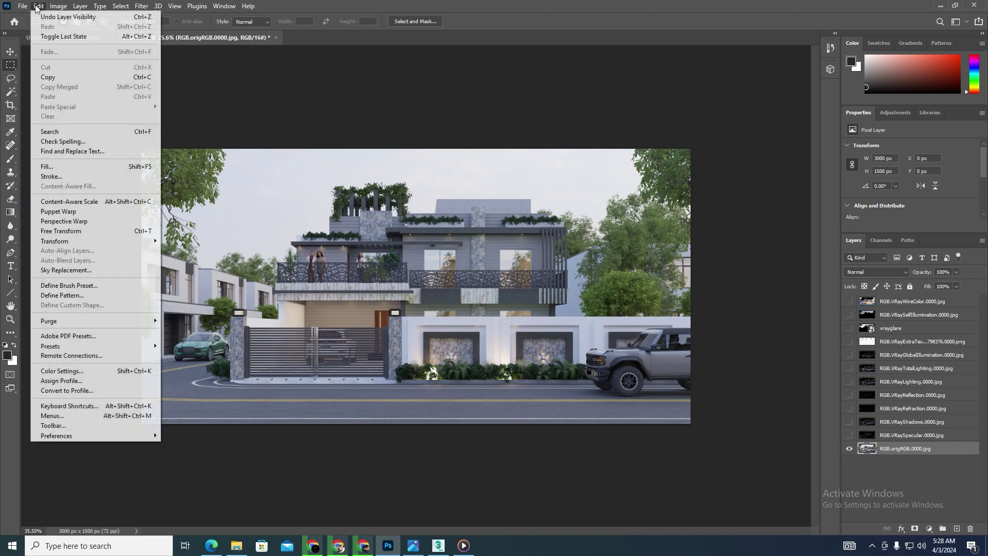
left_click(71, 271)
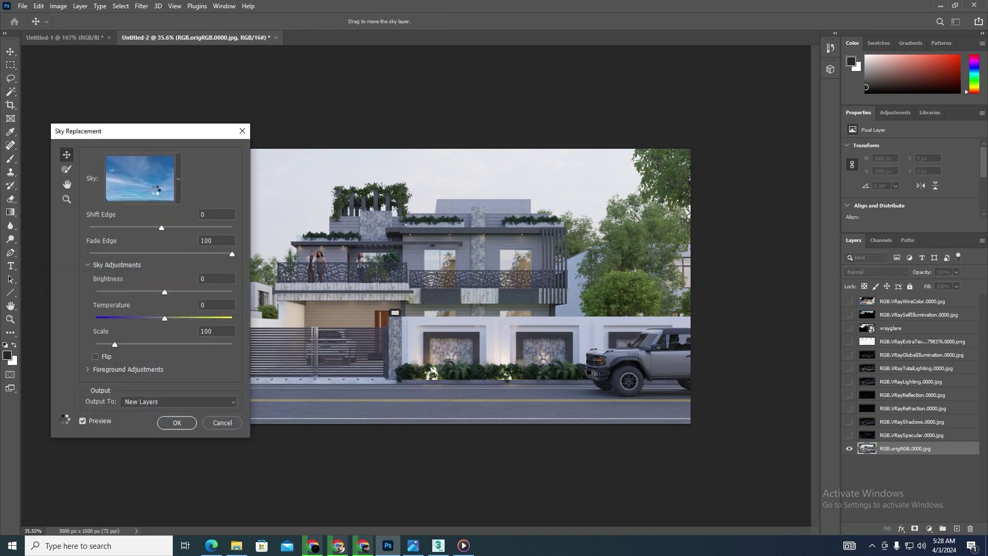
left_click(178, 180)
Try the orange sunset sky and the pale sky with scattered clouds from the Sunsets presets, and browse the other presets
left_click_drag(196, 262, 205, 376)
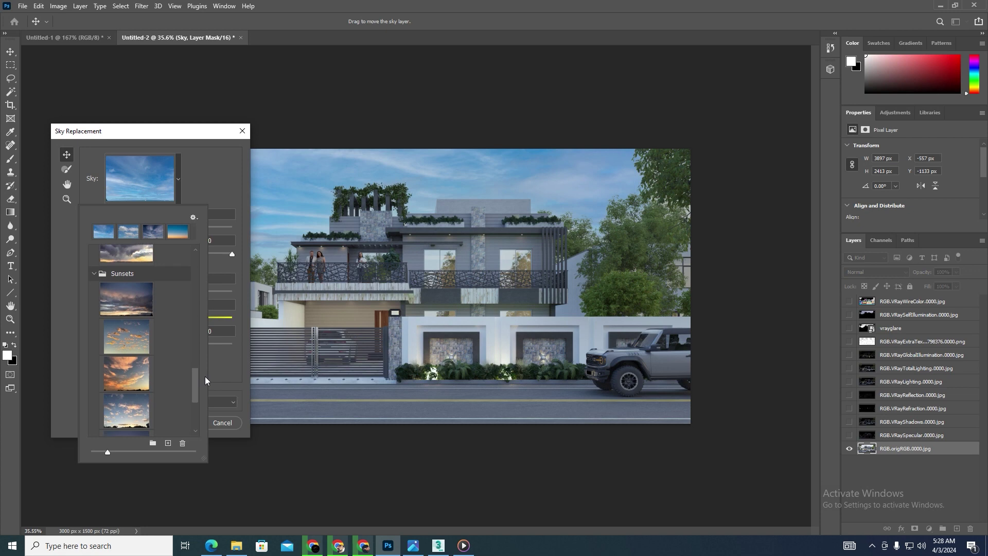
left_click(112, 370)
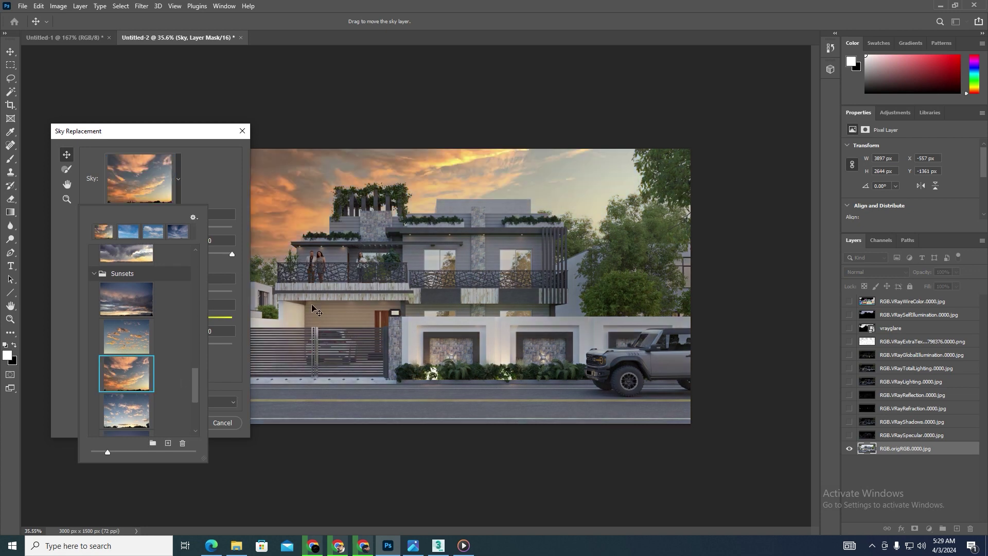
left_click(121, 409)
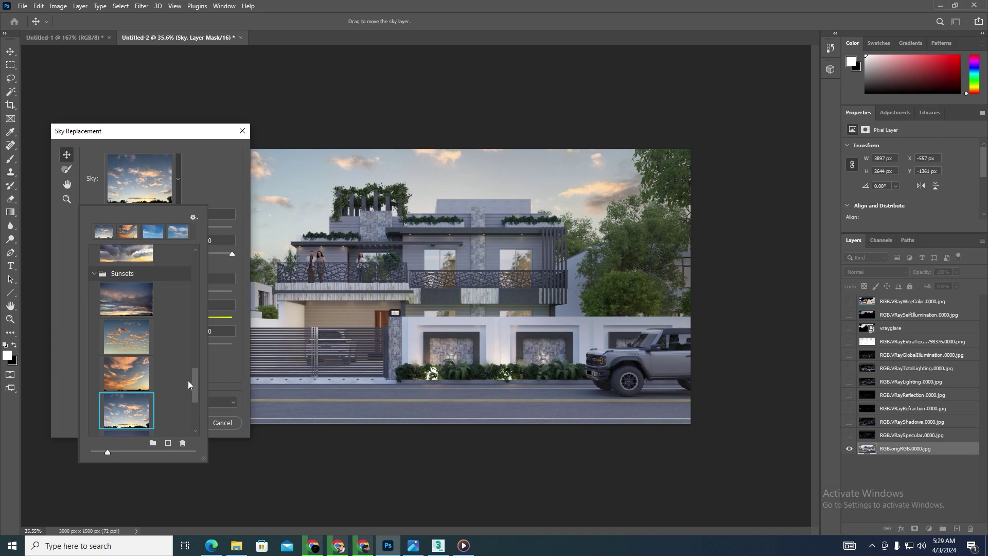
left_click_drag(194, 384, 193, 406)
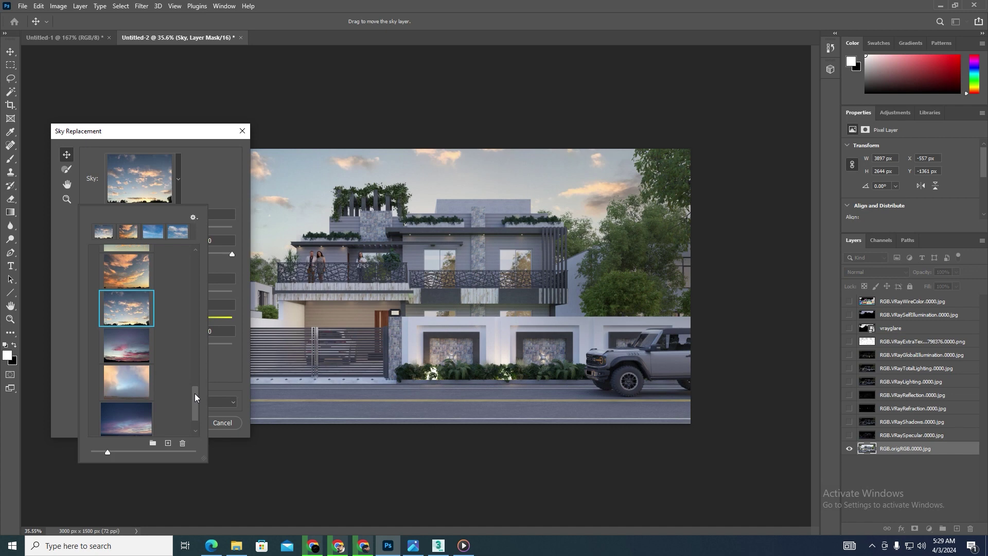
left_click_drag(194, 393, 196, 357)
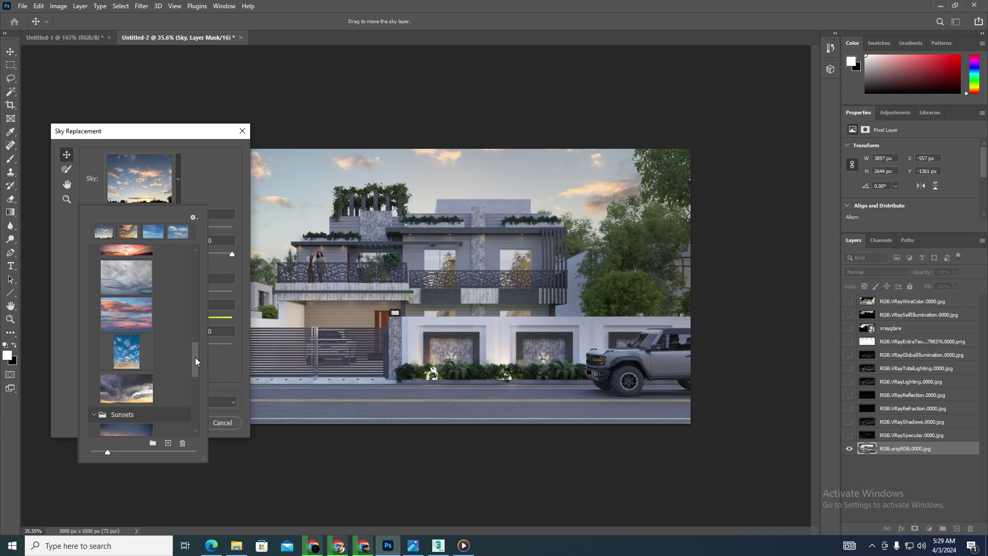
left_click_drag(196, 357, 193, 264)
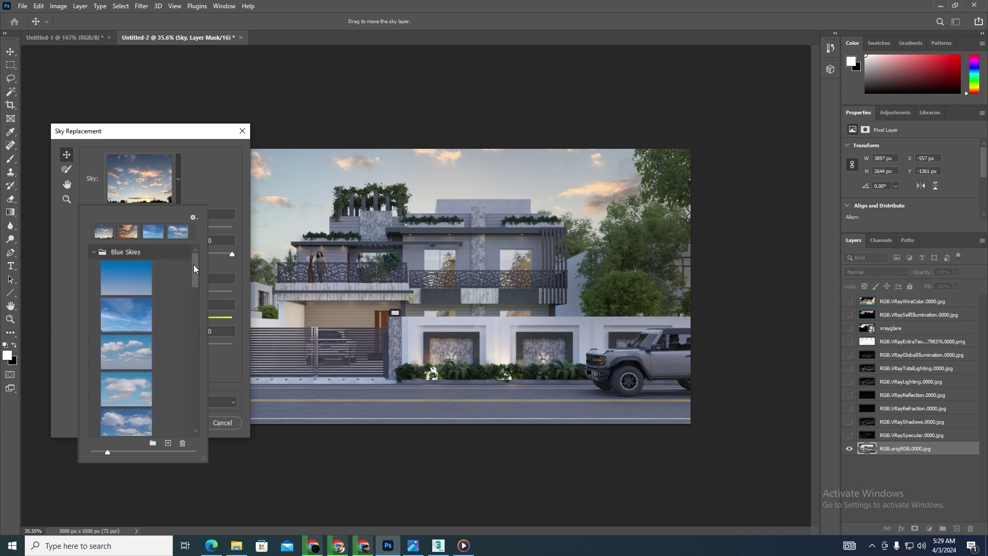
Compare two Blue Skies presets, apply the one with thin wispy clouds as new layers, and check the sky around the trees
left_click(118, 318)
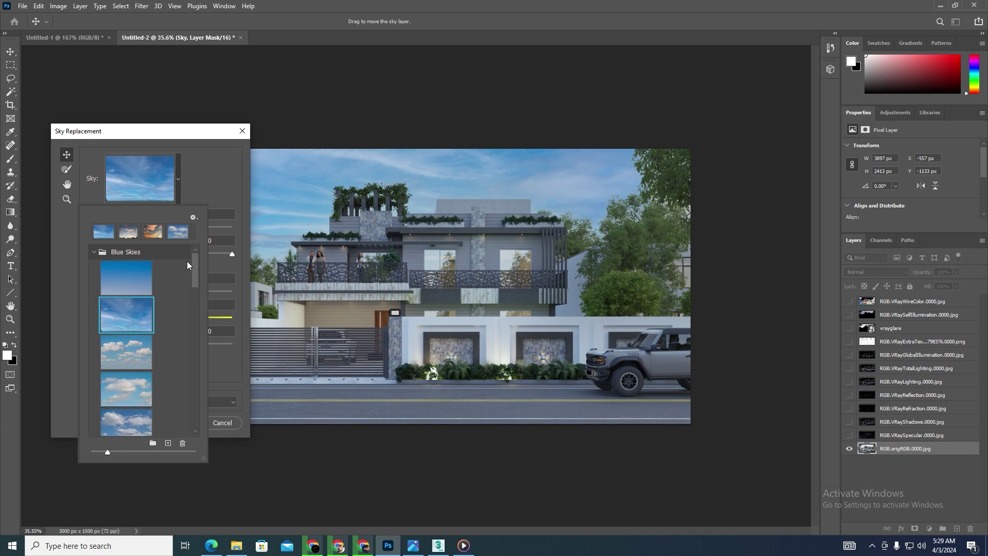
left_click_drag(196, 263, 196, 278)
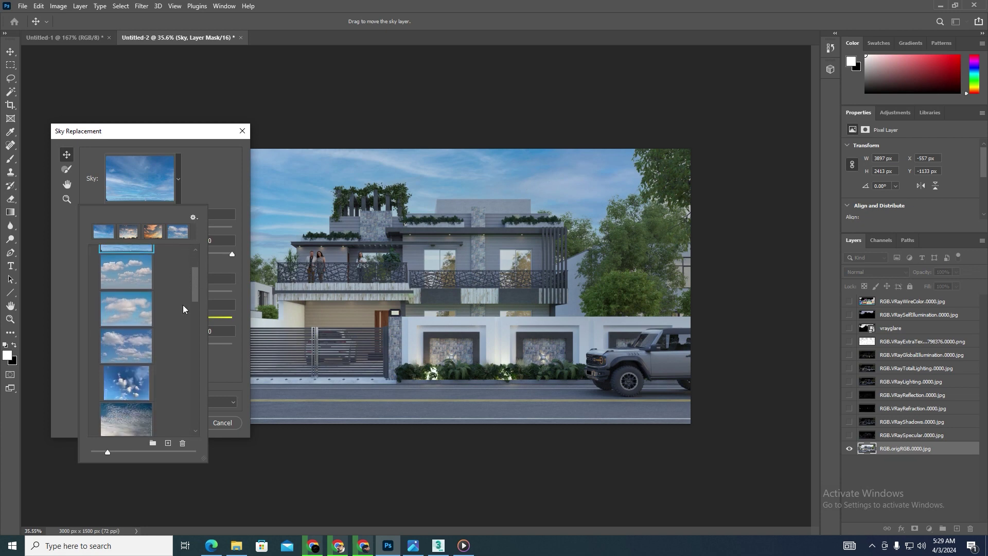
left_click(132, 346)
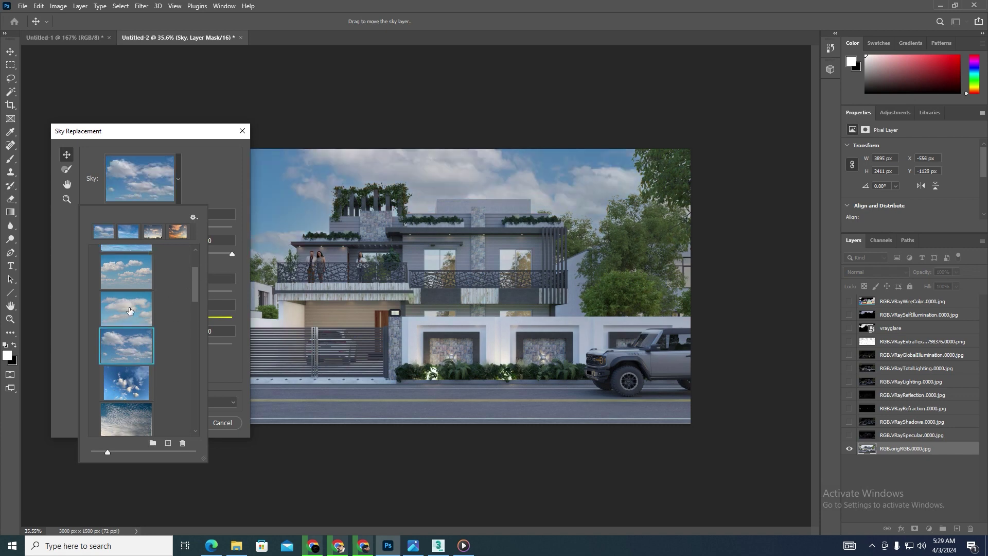
left_click_drag(191, 297, 194, 290)
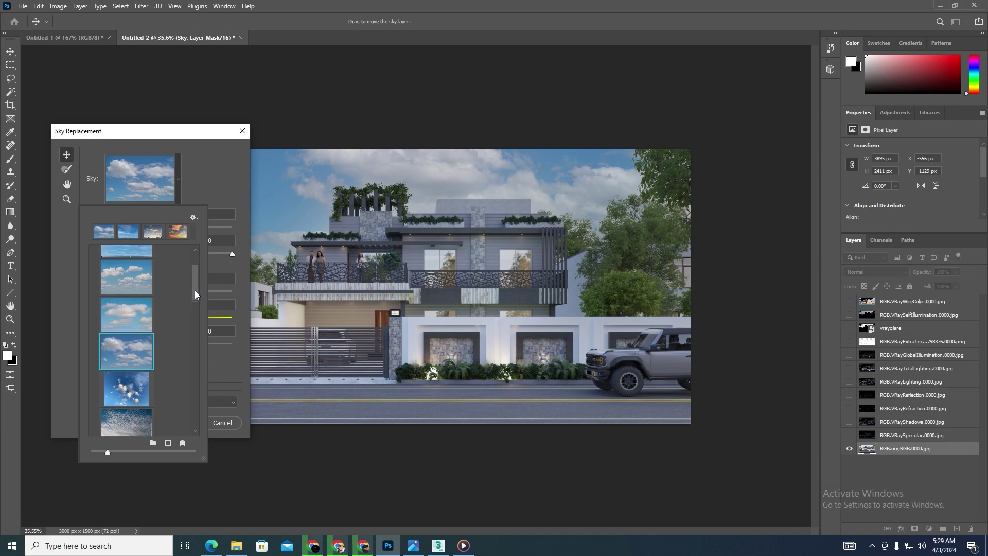
left_click(118, 284)
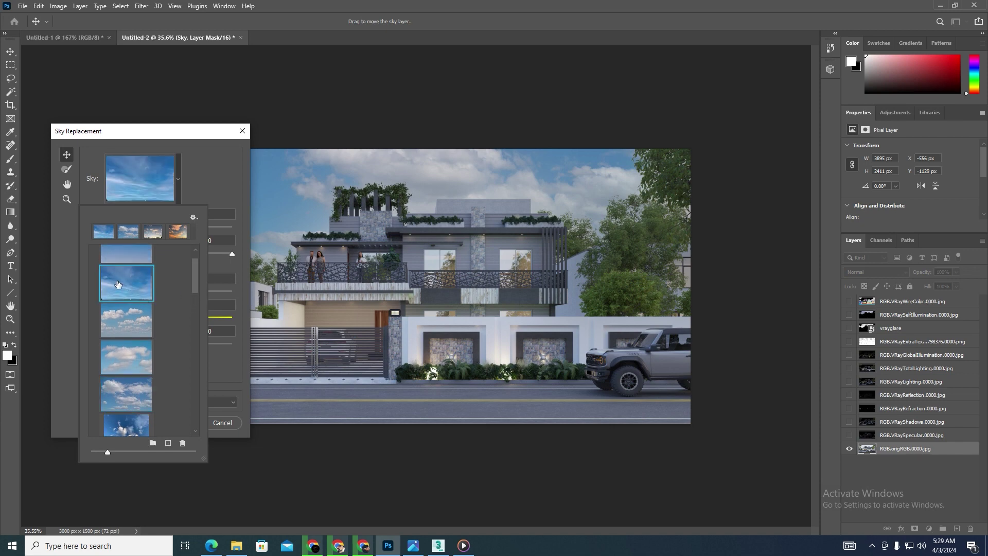
left_click(224, 373)
left_click(179, 423)
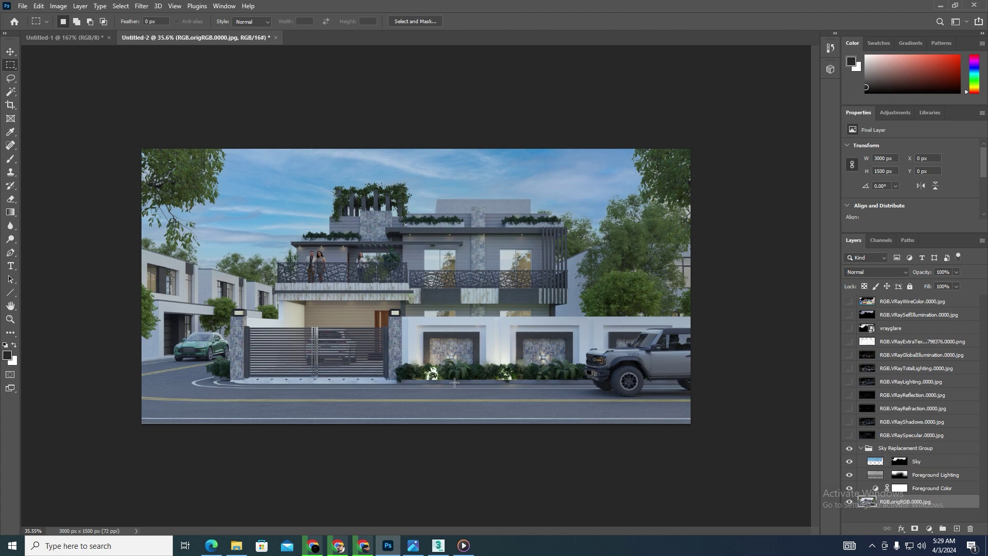
scroll(642, 198, "up", 3)
scroll(642, 197, "up", 2)
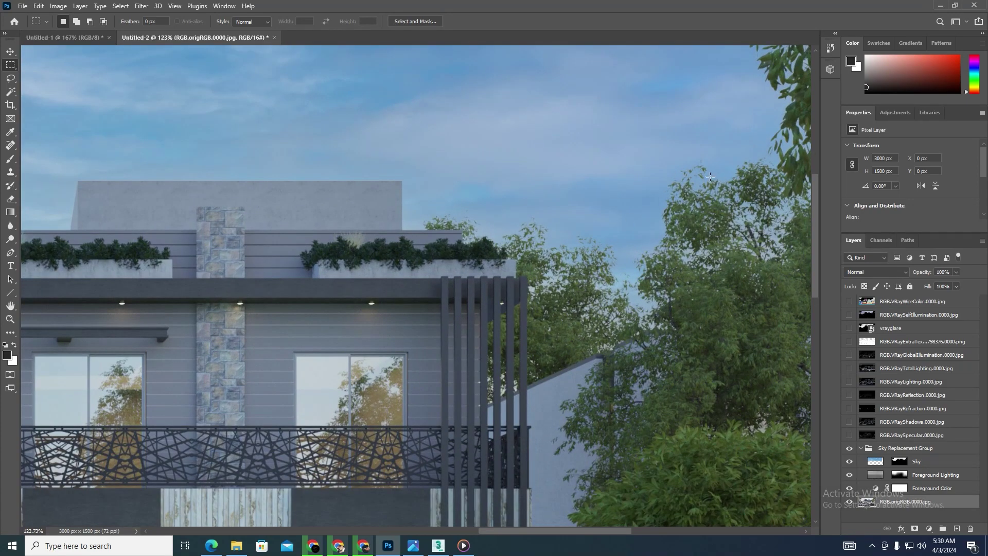
scroll(657, 176, "down", 4)
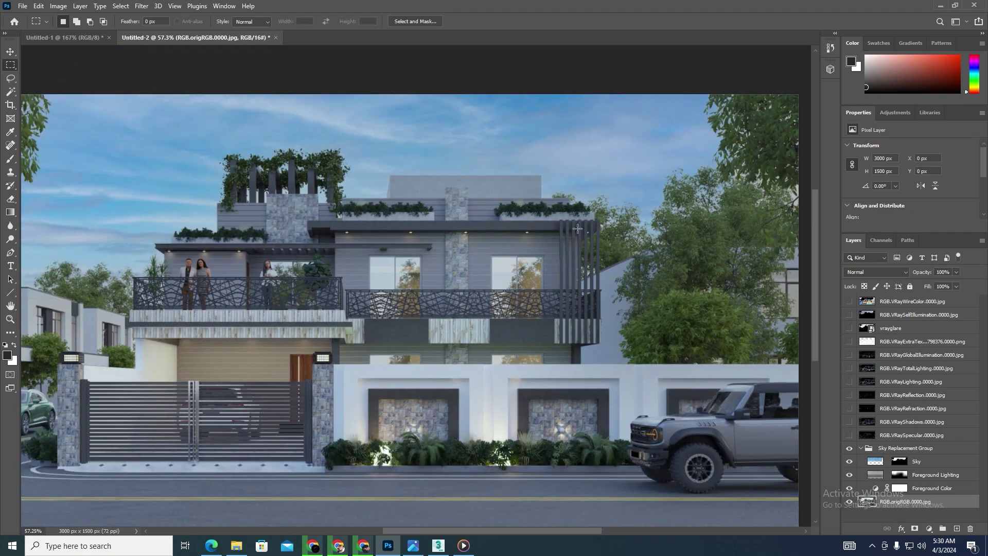
Show the RGB.VRaySpecular.0000.jpg layer, set its blend mode to Screen and its opacity to 40%
left_click(850, 435)
left_click(910, 438)
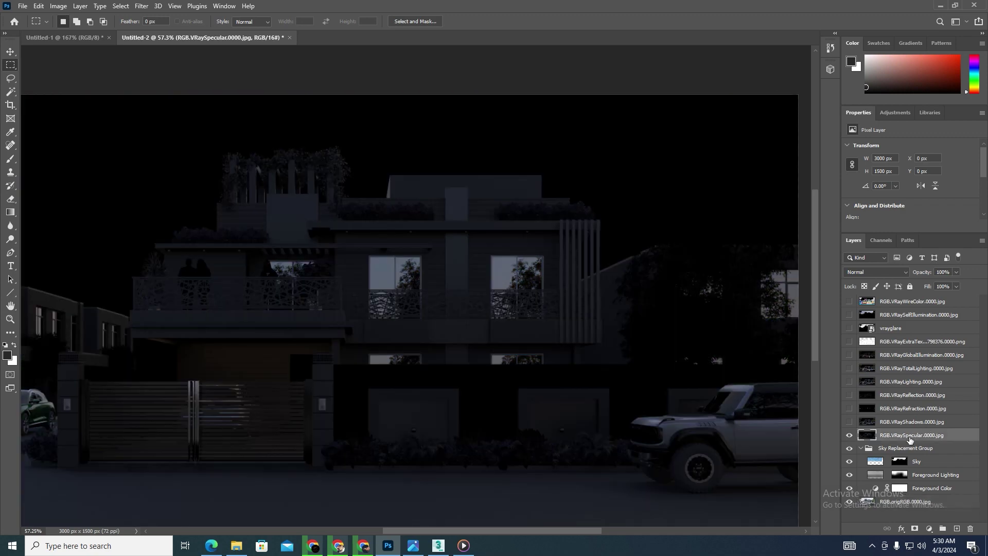
left_click(905, 270)
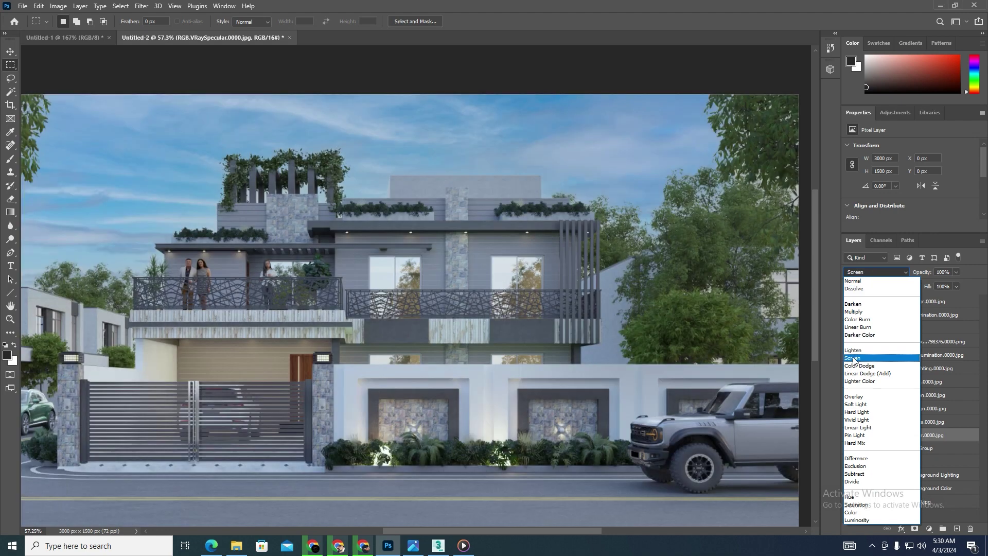
left_click(854, 359)
left_click(918, 273)
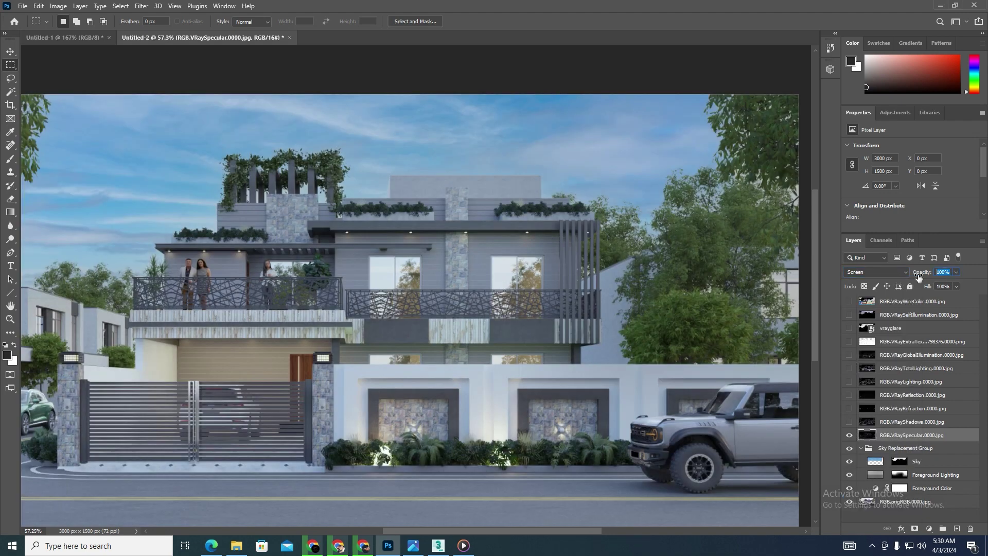
type("40")
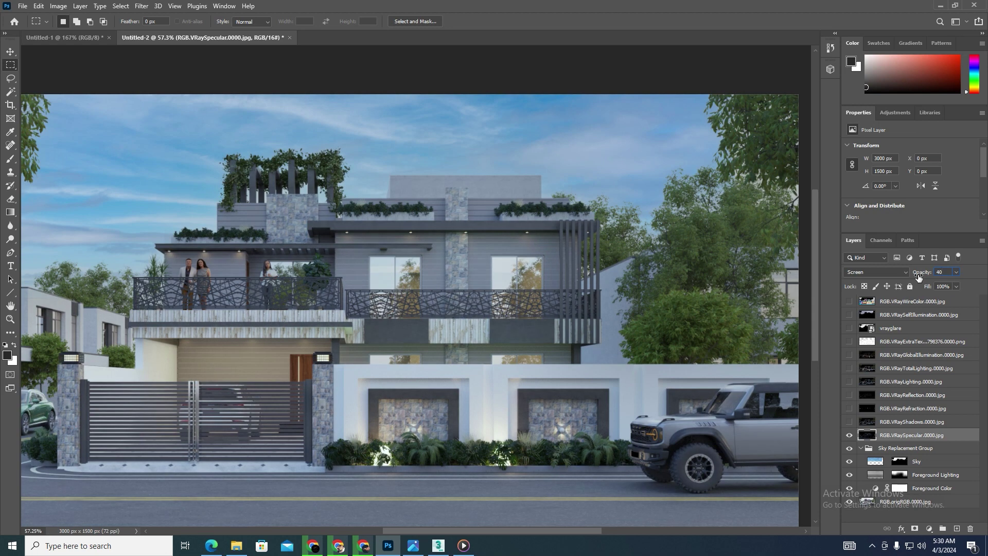
Show the RGB.VRayShadows.0000.jpg layer, set its blend mode to Screen and its opacity to 10%
left_click(849, 422)
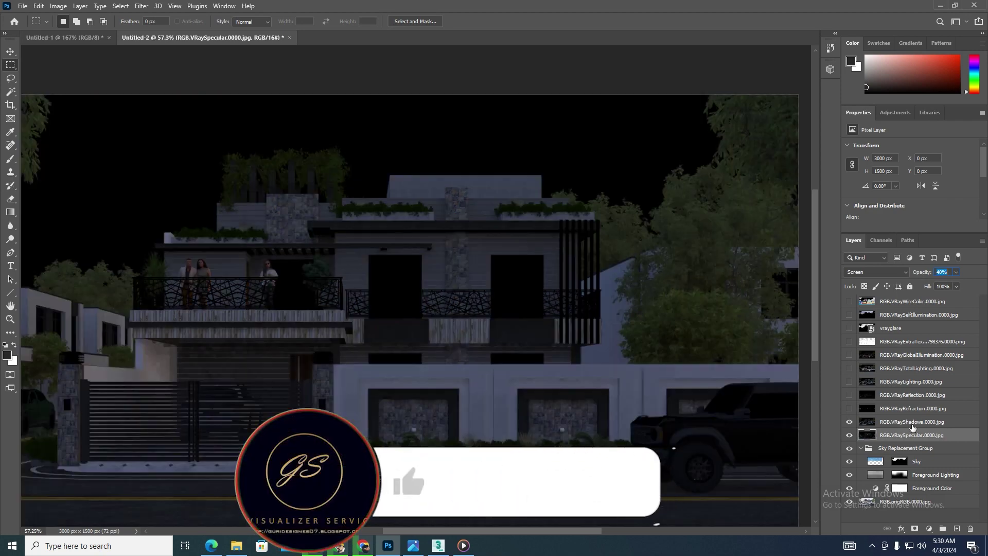
left_click(911, 423)
left_click(876, 272)
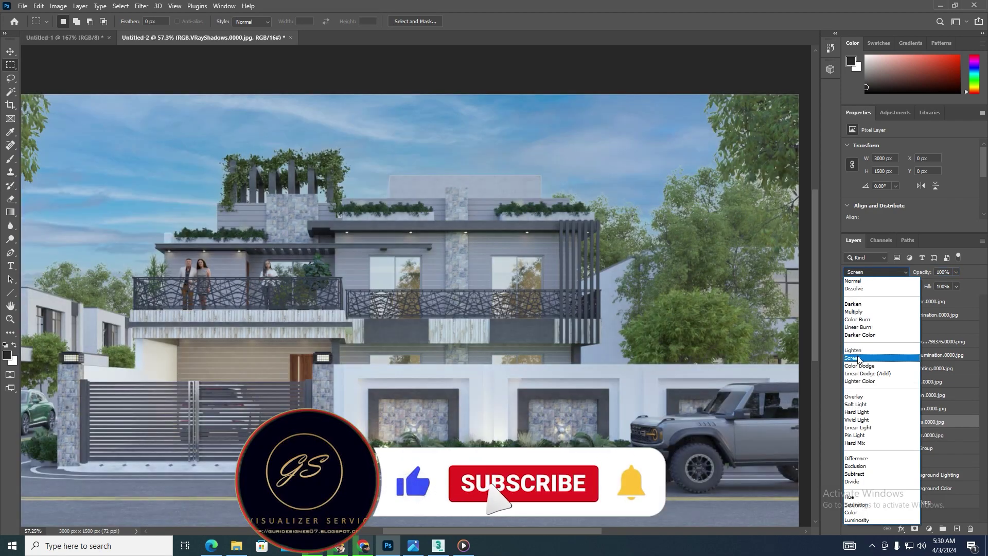
left_click(858, 358)
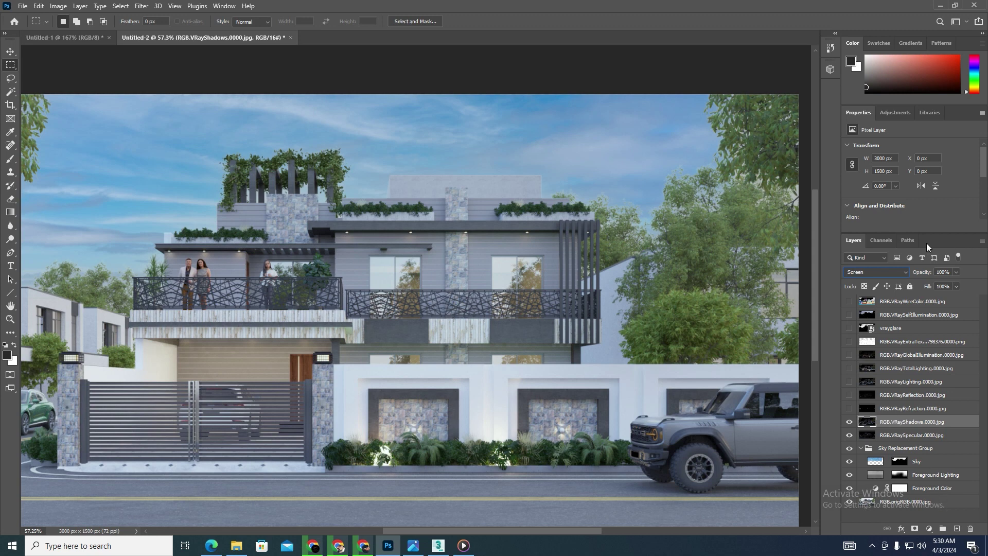
left_click(951, 272)
type("10")
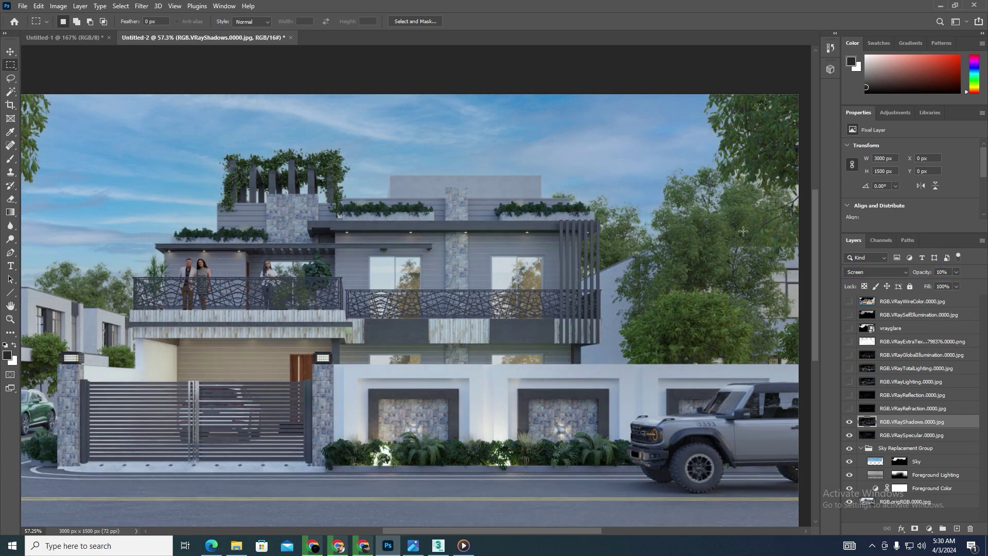
Show the RGB.VRayRefraction.0000.jpg layer, set its blend mode to Screen and its opacity to 40%
left_click(849, 408)
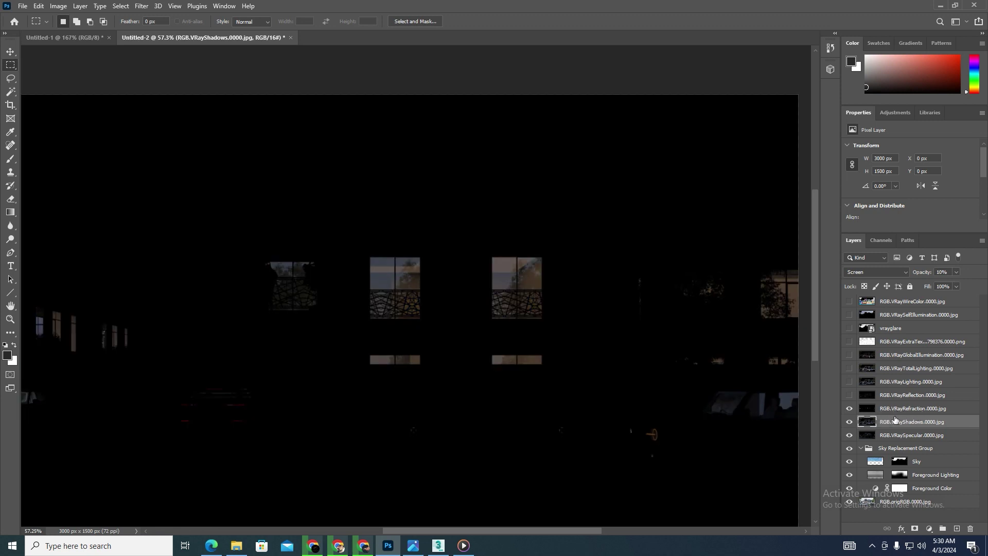
left_click(909, 410)
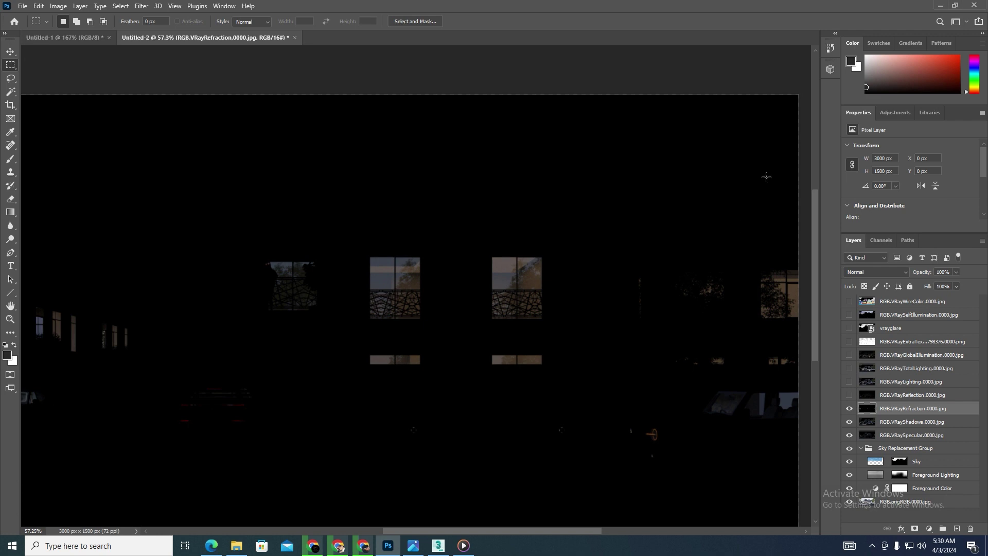
left_click(907, 272)
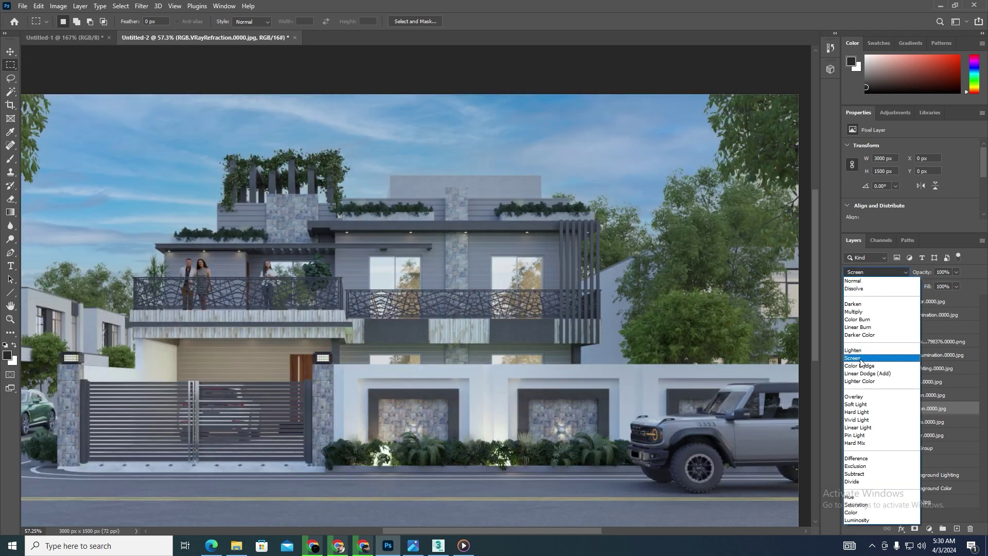
left_click(859, 359)
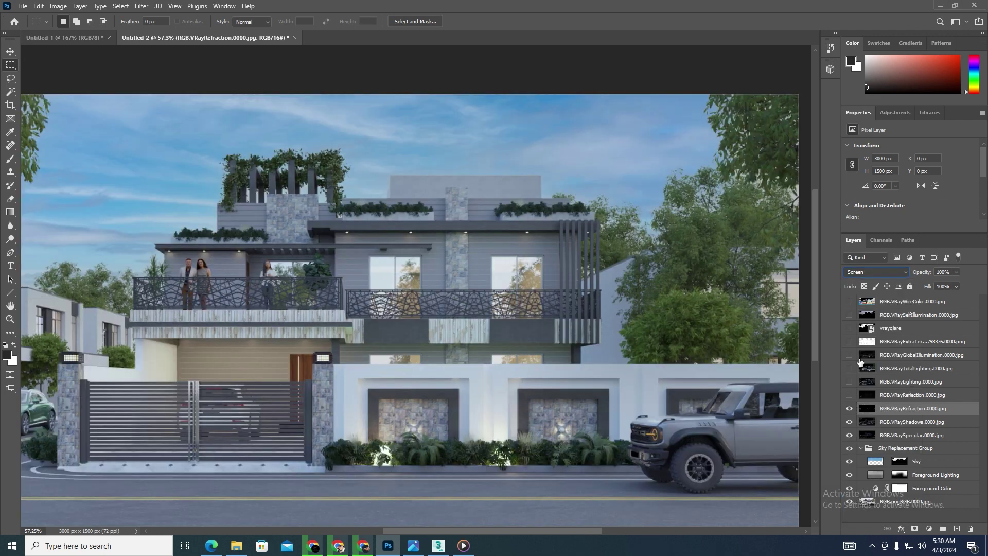
left_click(951, 271)
type("40")
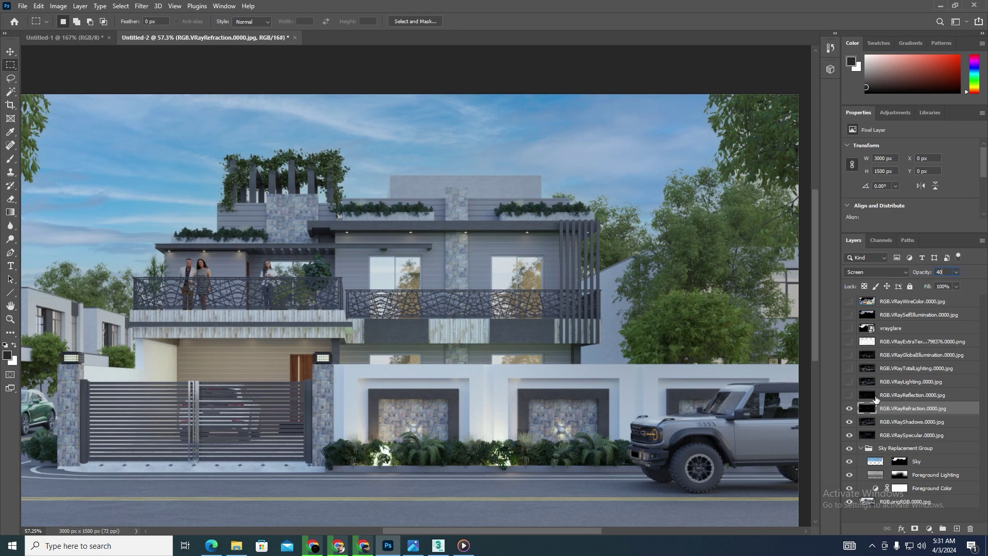
Show the RGB.VRayReflection.0000.jpg layer and set its blend mode to Screen
left_click(850, 394)
left_click(895, 396)
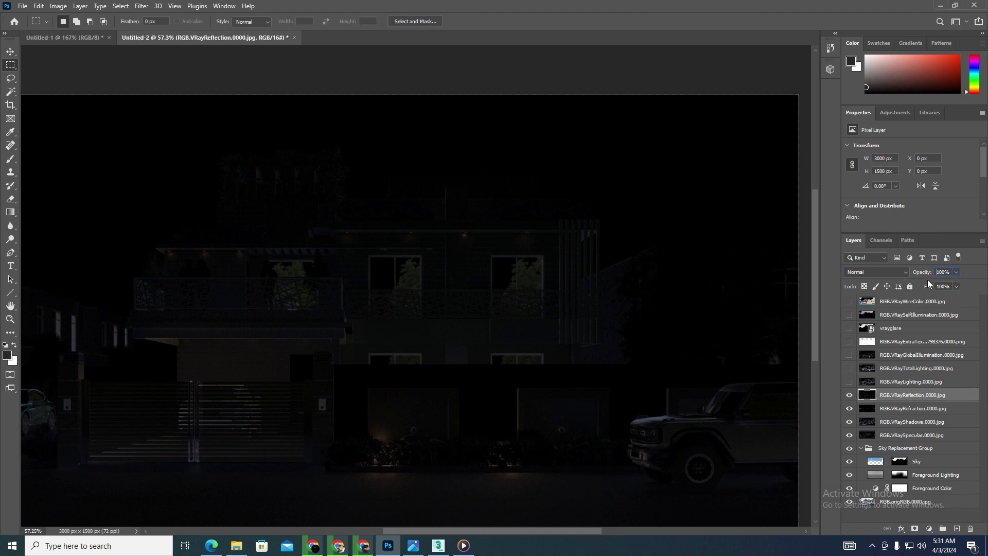
left_click(907, 273)
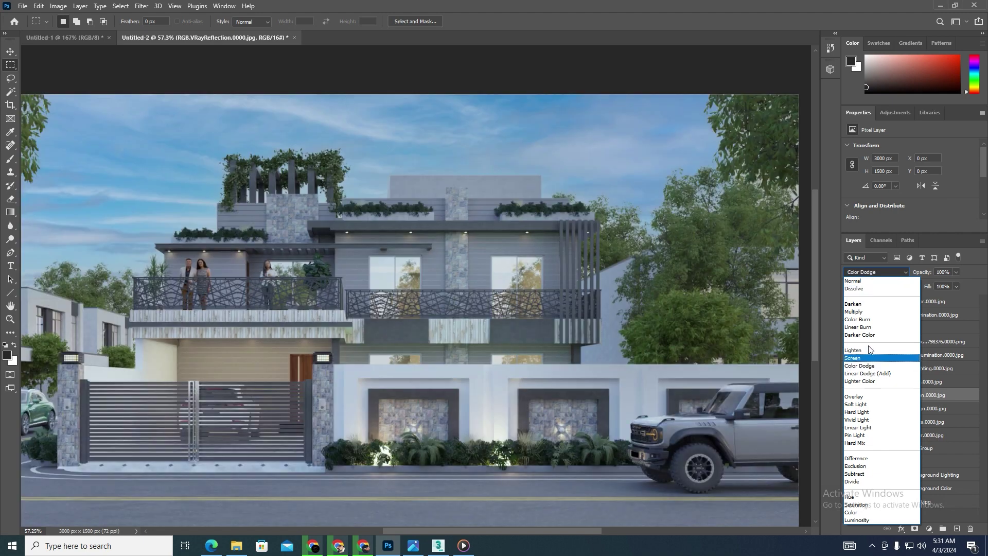
left_click(868, 358)
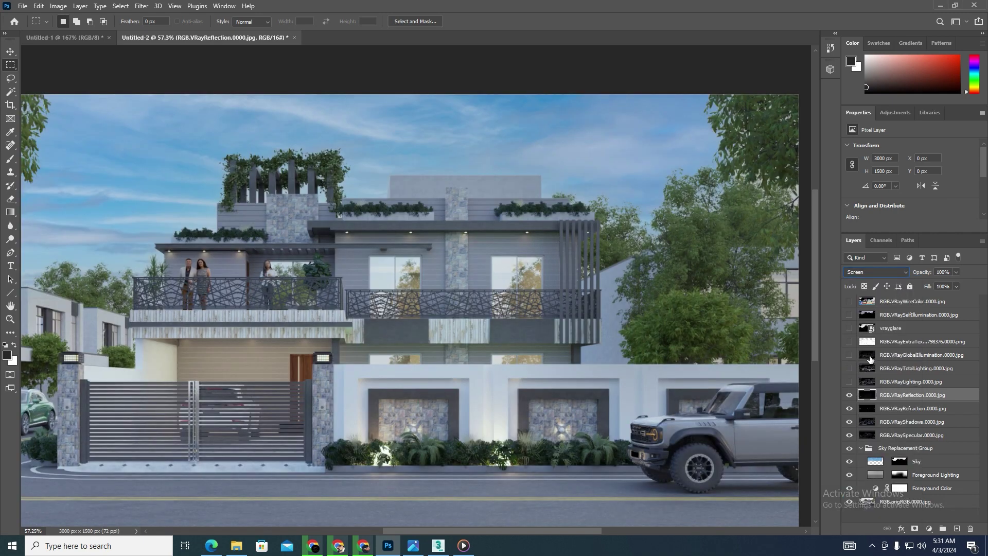
Compare the image with and without the reflection layer and reduce that layer's opacity
left_click(849, 394)
left_click(850, 394)
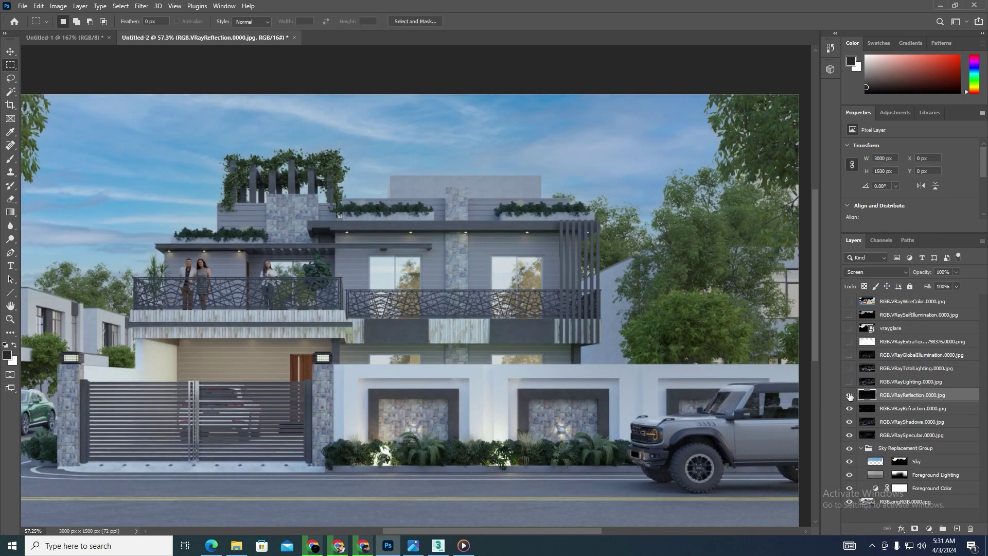
left_click(850, 394)
left_click(849, 394)
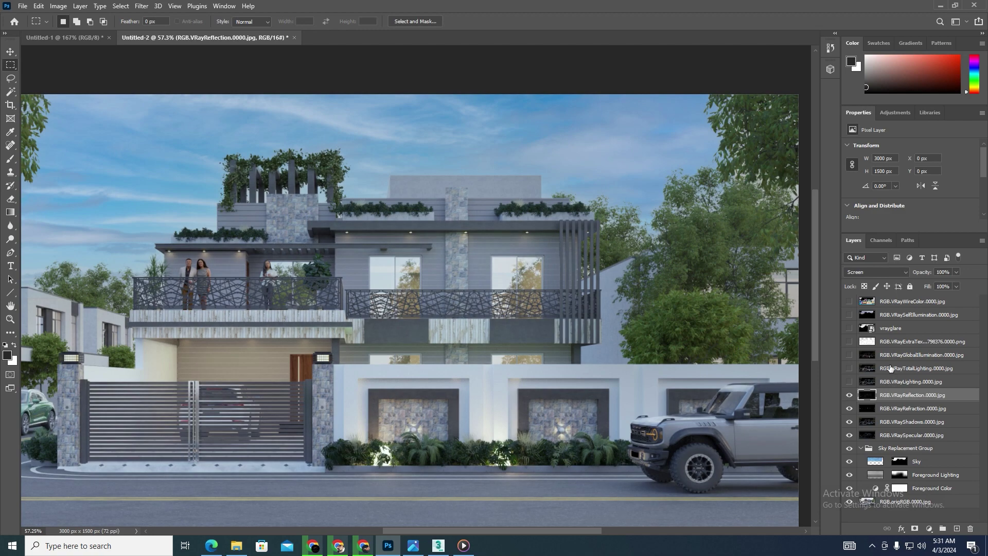
left_click(951, 273)
type("4")
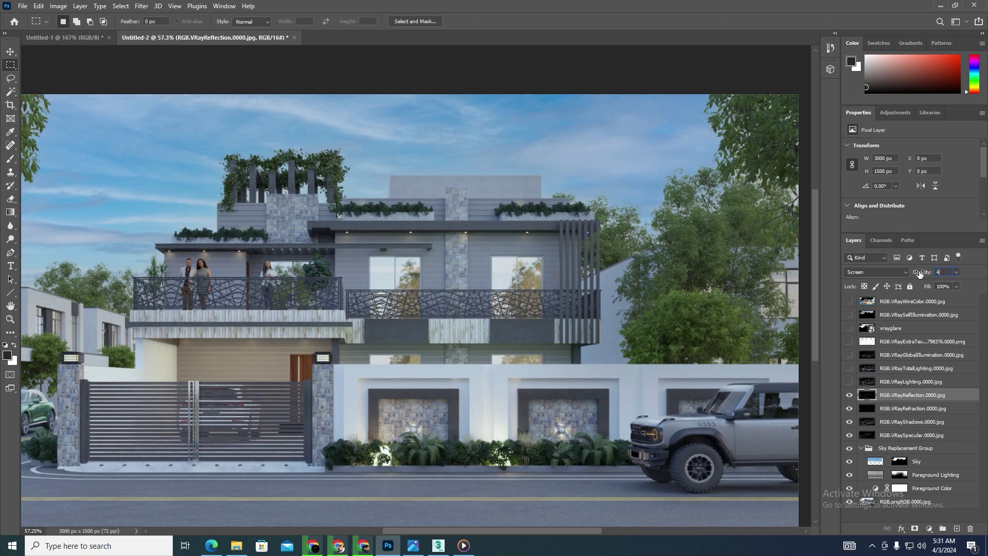
Show the RGB.VRayLighting.0000.jpg layer and set its blend mode to Screen
left_click(850, 382)
left_click(912, 384)
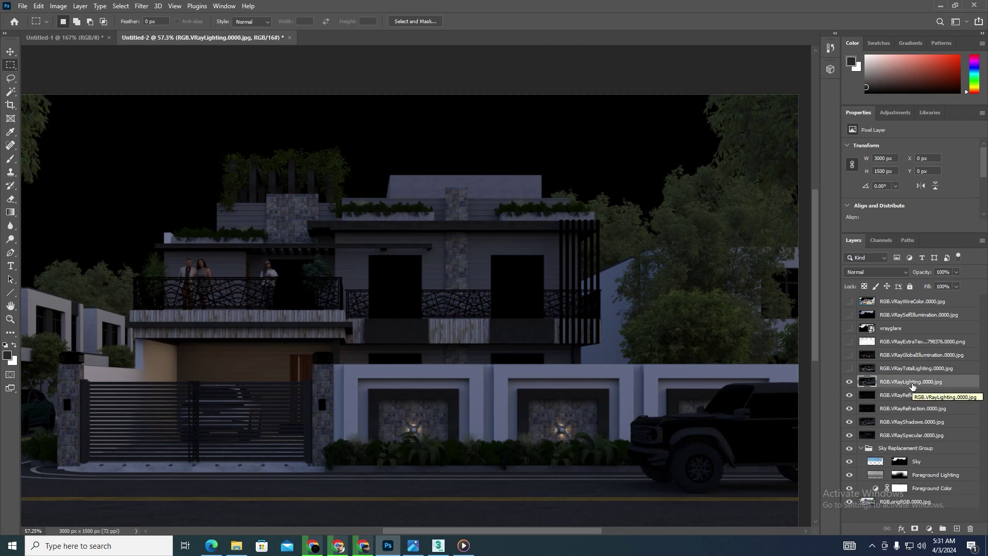
left_click(888, 268)
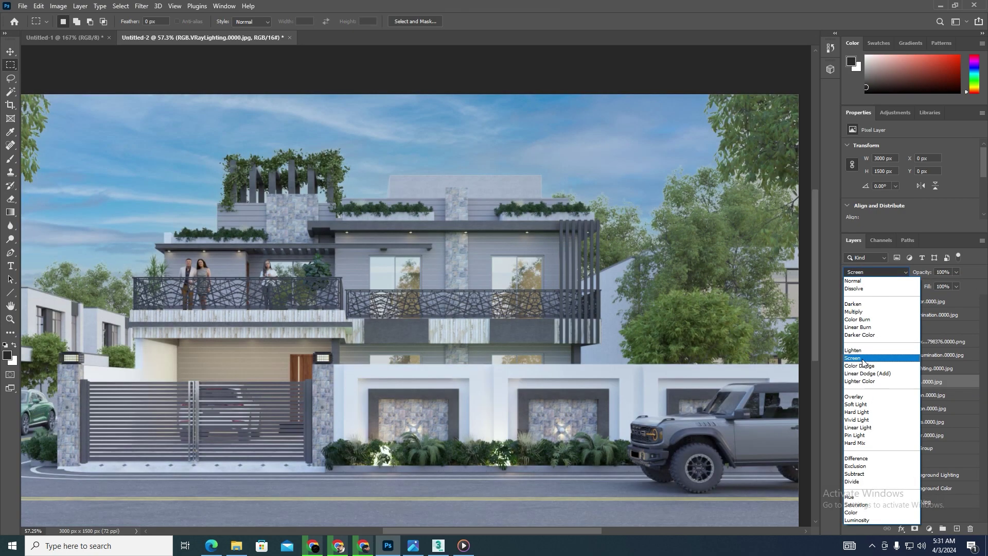
left_click(864, 358)
Compare the image with and without the RGB.VRayLighting.0000.jpg layer and set its opacity to 20%
left_click(850, 382)
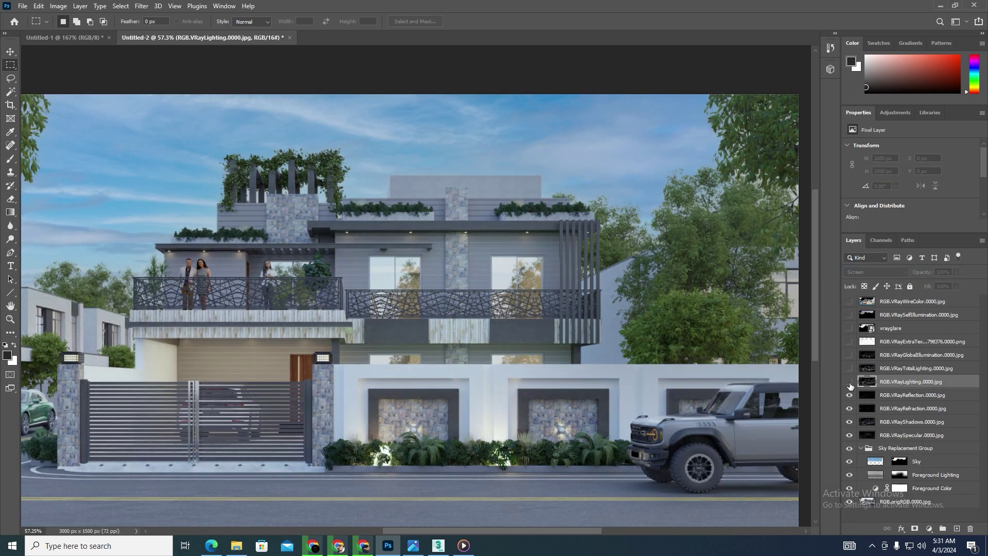
left_click(850, 383)
left_click(850, 383)
left_click(849, 382)
left_click(850, 382)
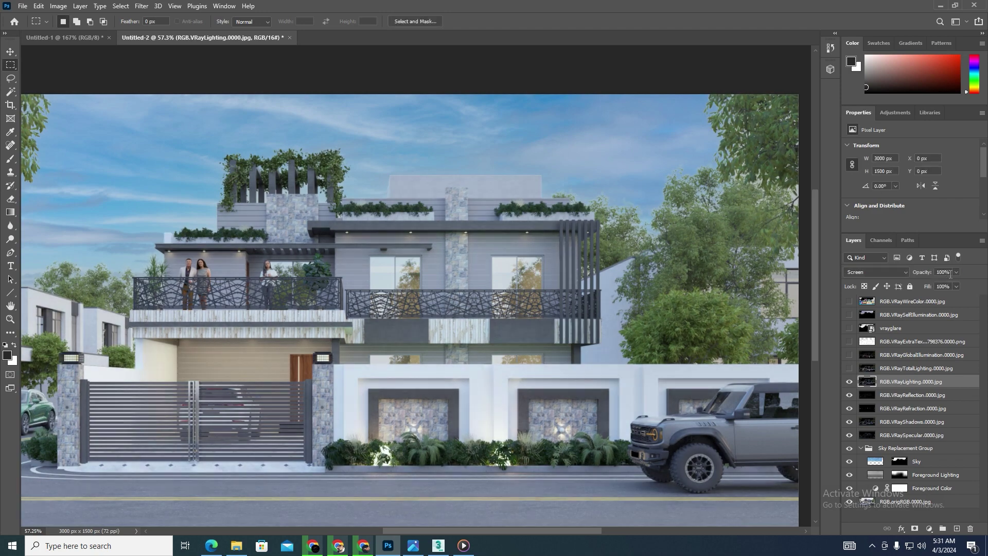
left_click(947, 273)
type("20")
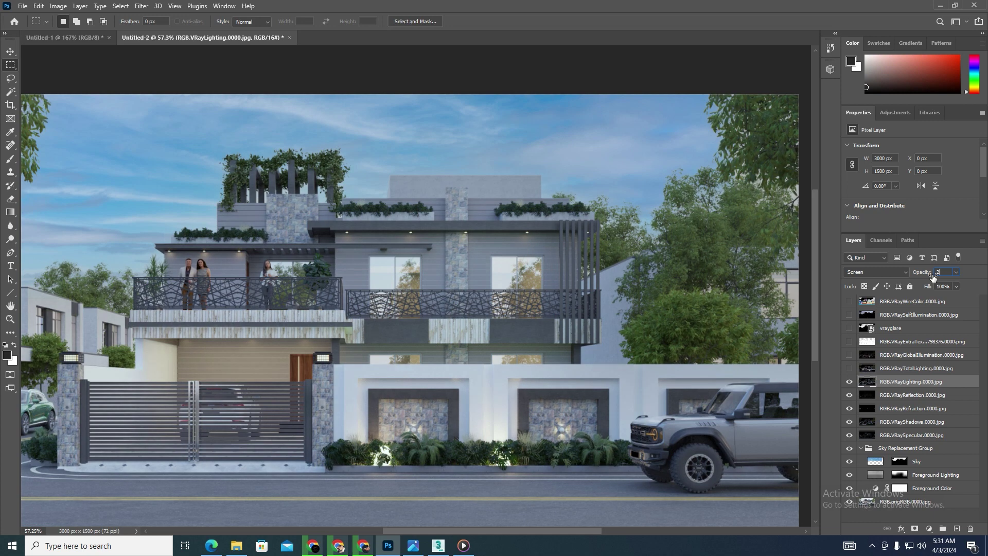
type("20")
key("Return")
Show the RGB.VRayTotalLighting.0000.jpg layer, set its blend mode to Screen and its opacity to 10%
left_click(849, 368)
left_click(922, 368)
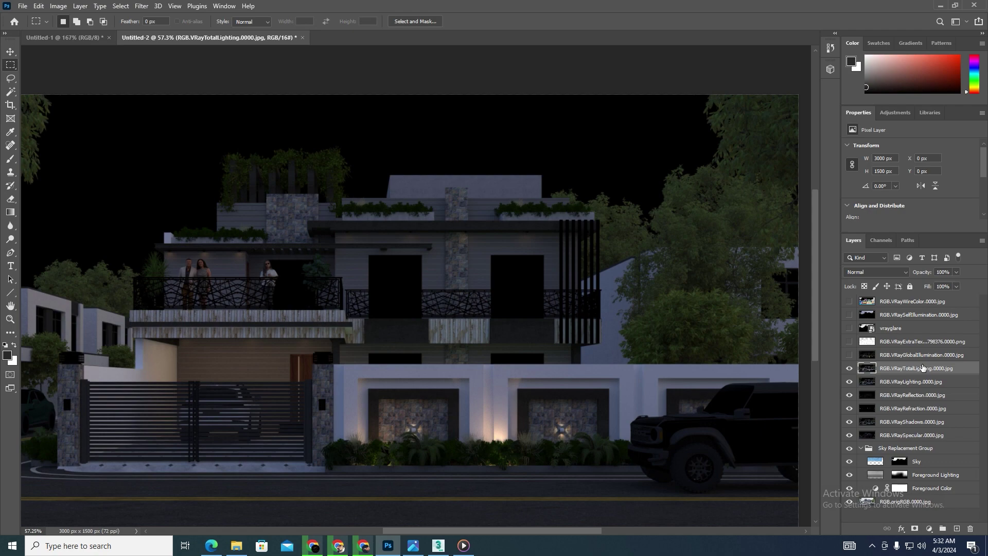
left_click(902, 272)
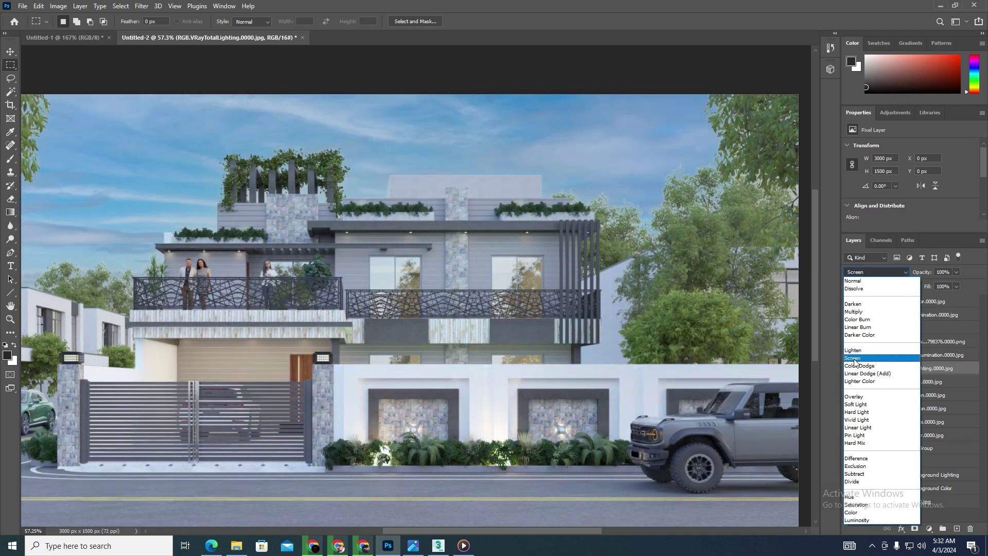
left_click(855, 360)
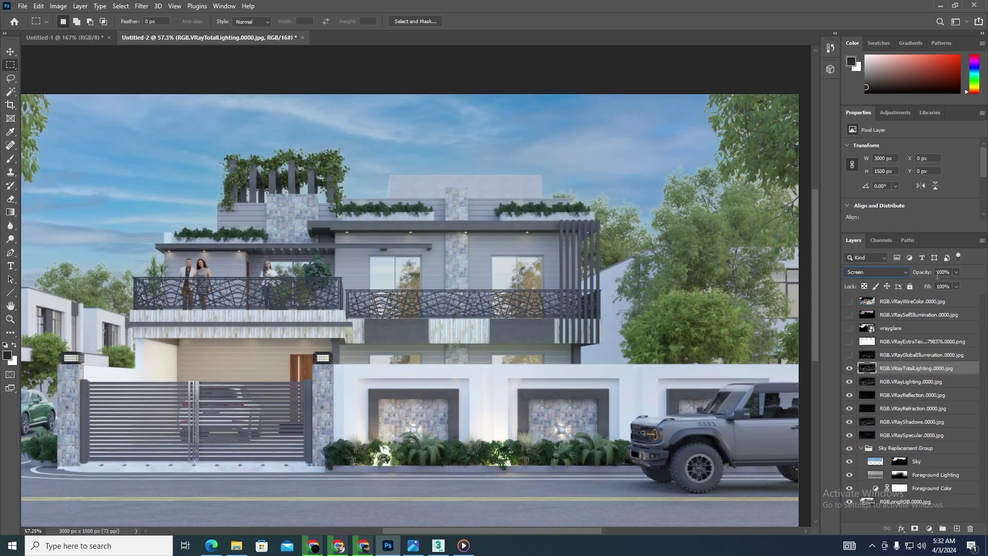
type("10")
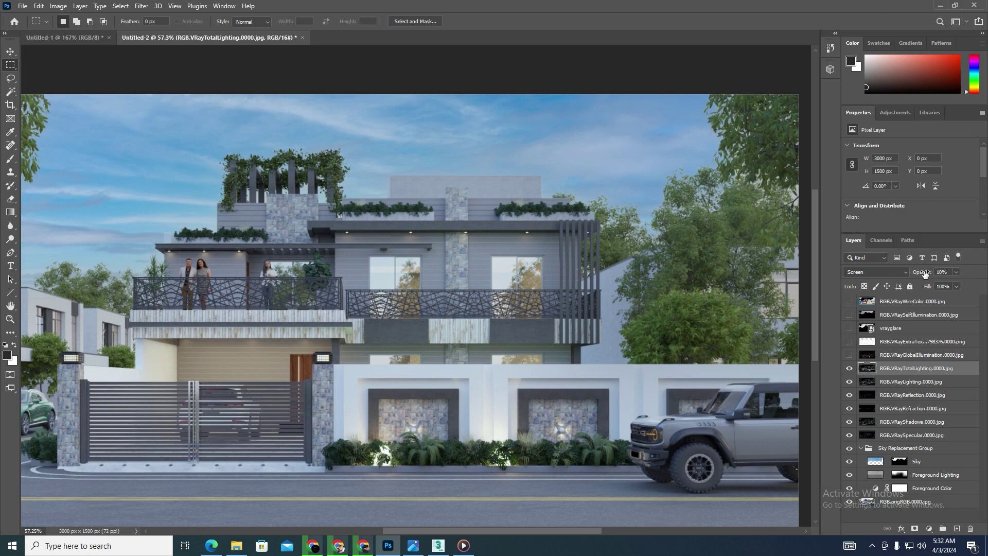
Show the RGB.VRayGlobalIllumination.0000.jpg layer, set its blend mode to Screen and its opacity to 5%
left_click(849, 354)
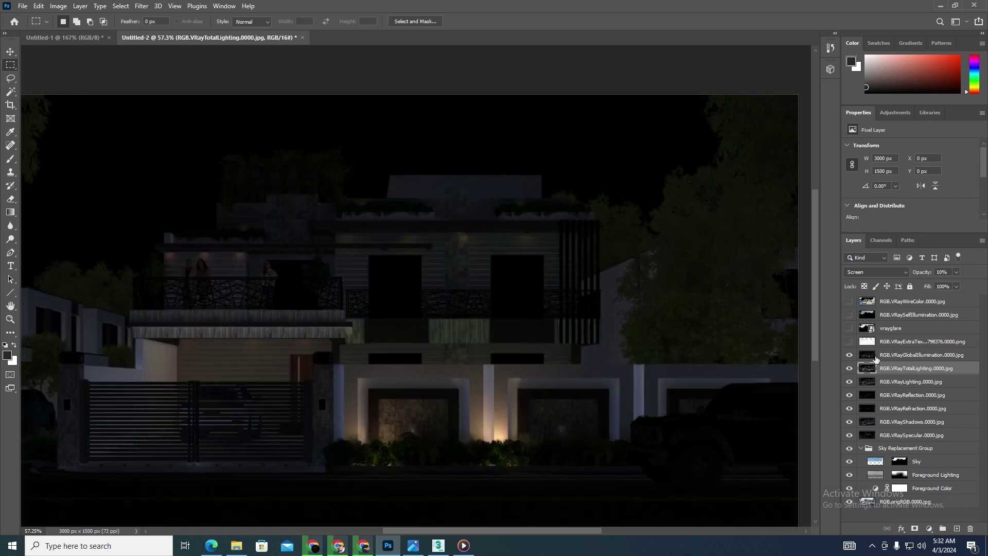
left_click(915, 357)
left_click(902, 273)
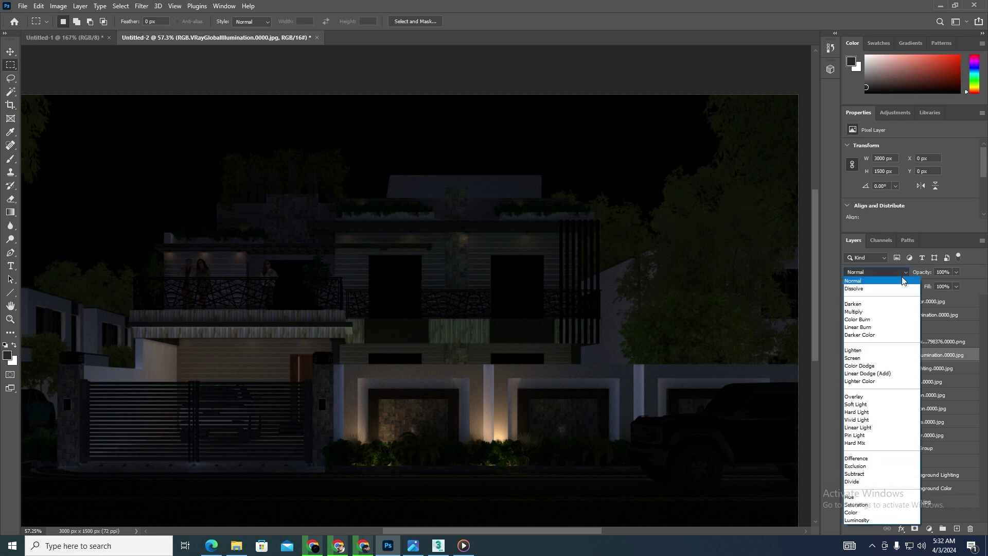
left_click(853, 359)
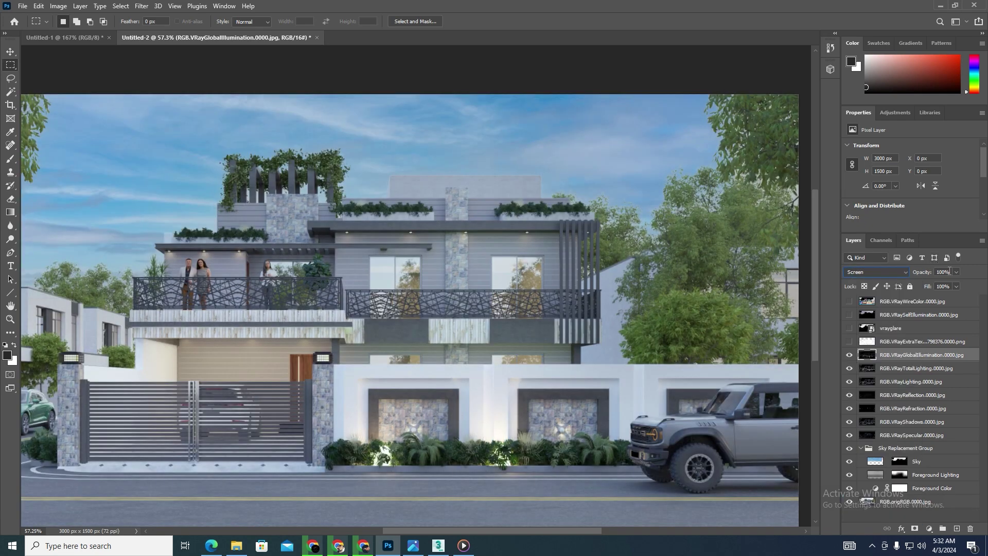
left_click(949, 271)
type("5")
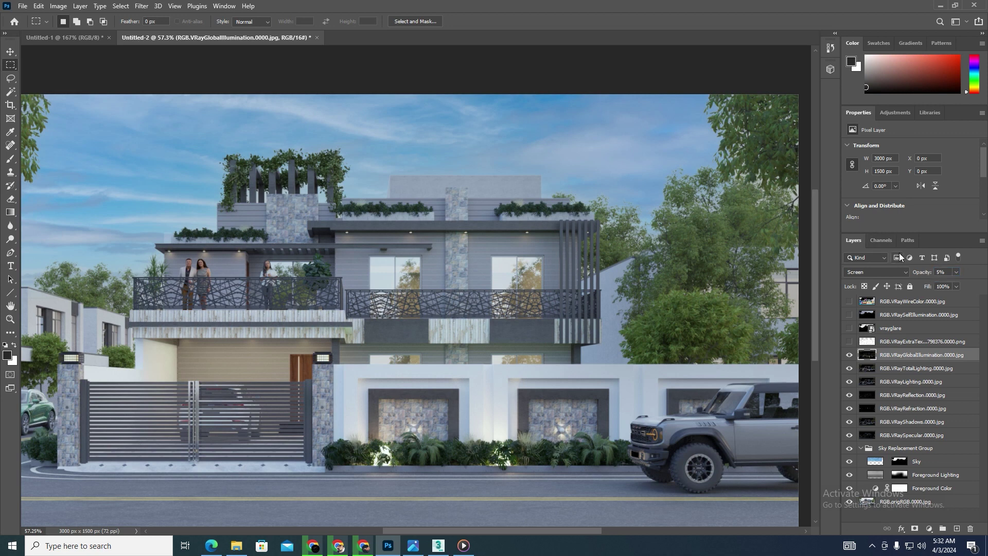
Show the RGB.VRayExtraTex_Map_#2138798376.0000.png layer, inspect its shading around the house, and set its blend mode to Multiply
left_click(849, 341)
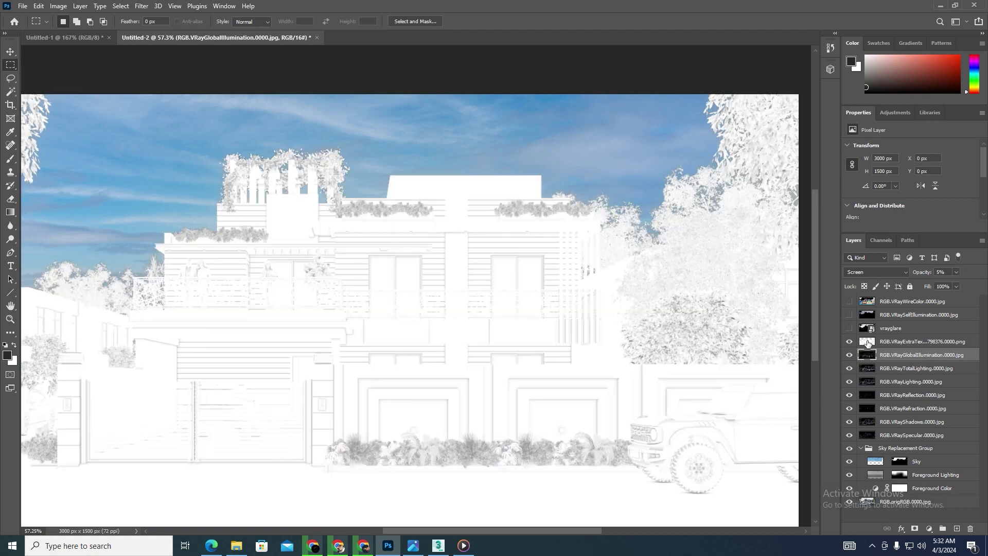
left_click(898, 346)
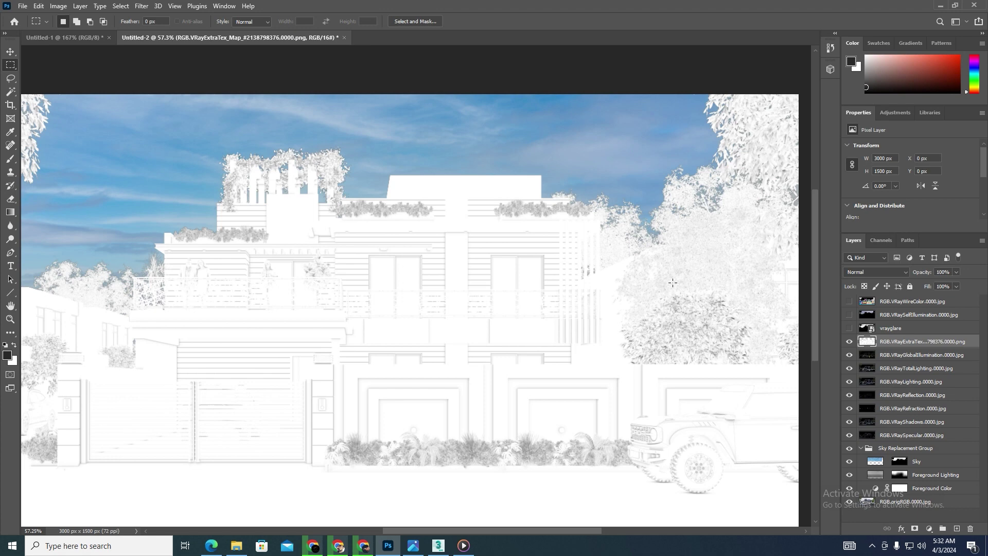
scroll(486, 281, "up", 1)
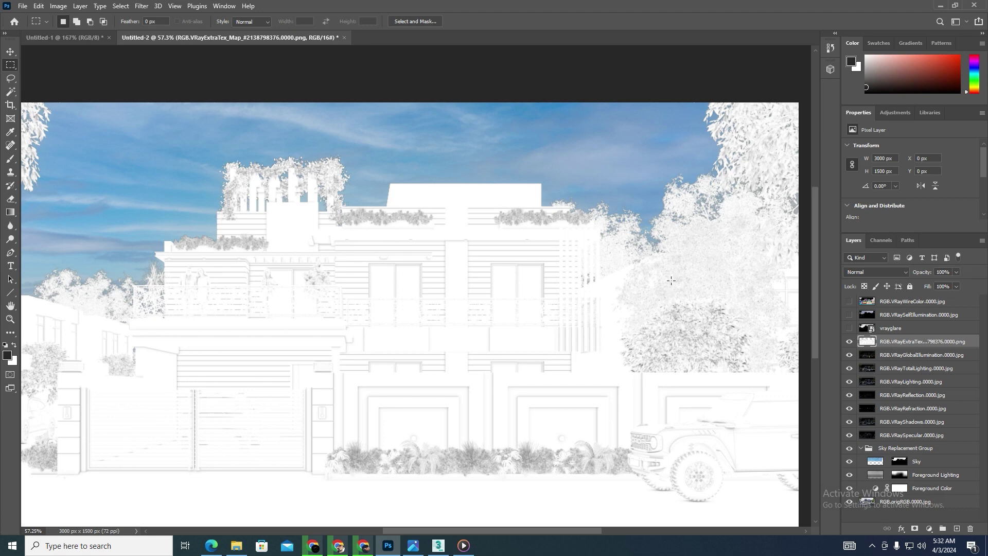
scroll(299, 278, "up", 1)
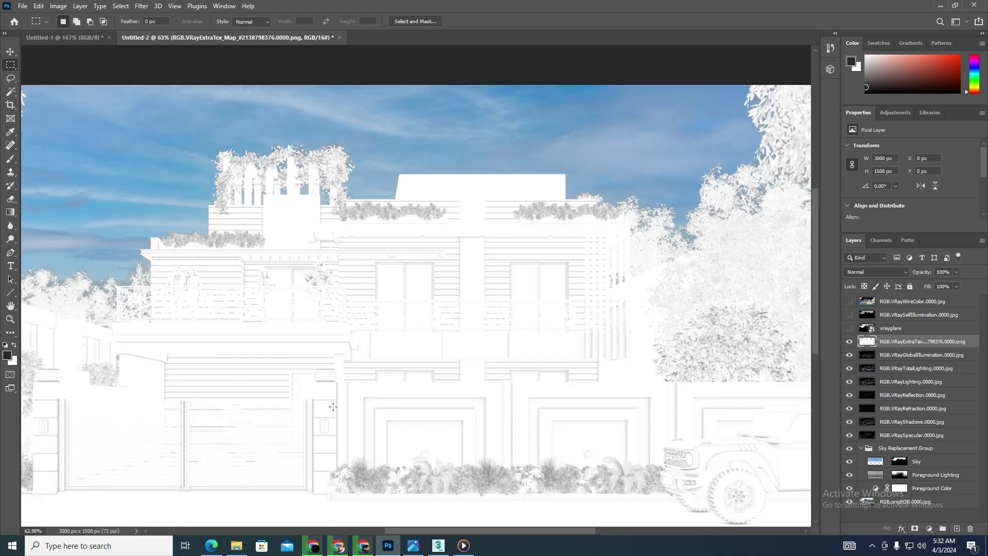
scroll(333, 407, "up", 2)
scroll(407, 330, "down", 2)
scroll(463, 419, "up", 2)
scroll(481, 396, "down", 2)
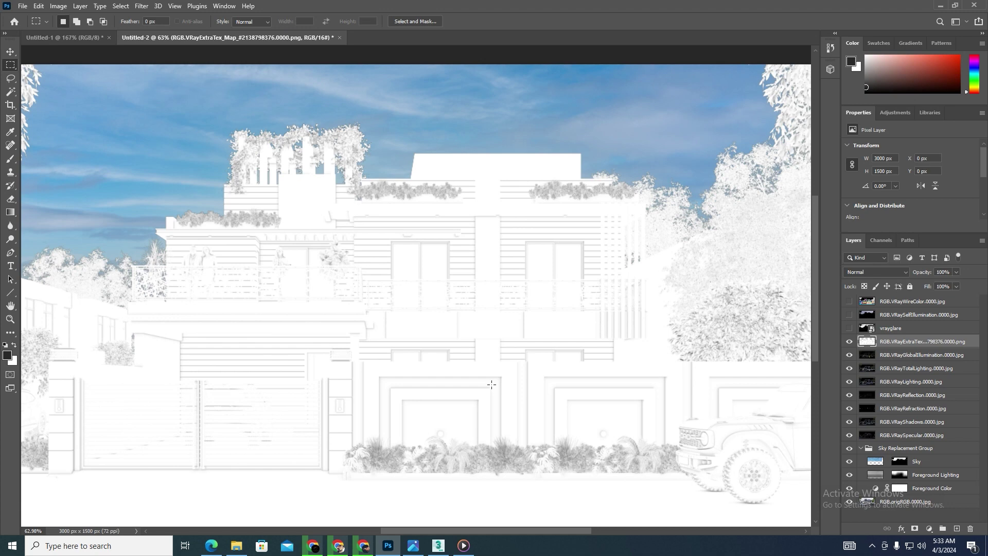
left_click(900, 269)
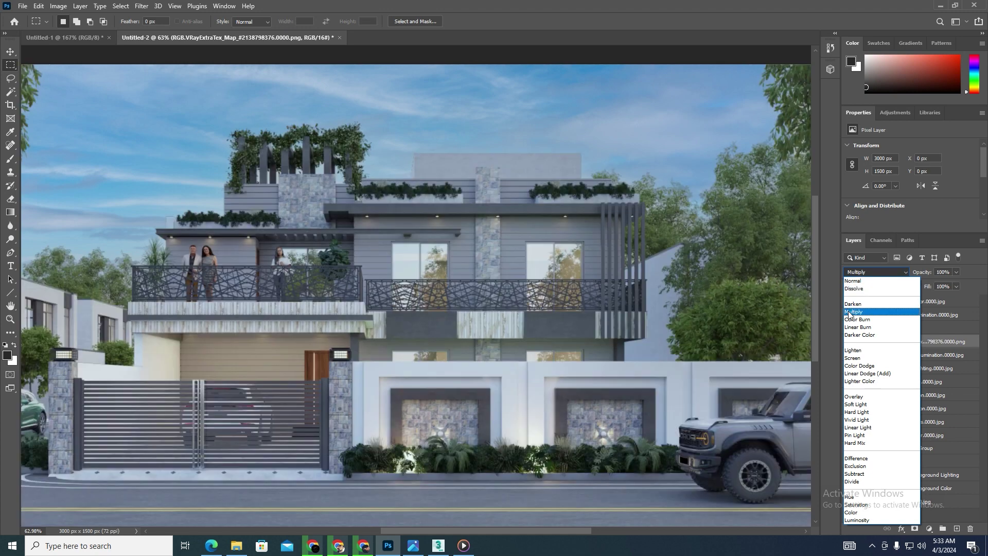
left_click(853, 312)
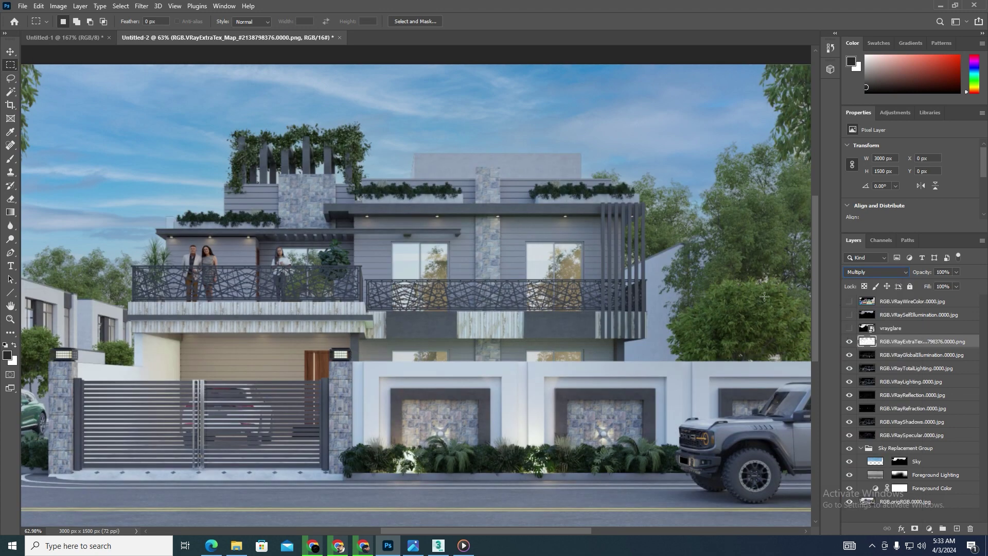
Compare the image with and without the RGB.VRayExtraTex_Map_#2138798376.0000.png layer and set its opacity to 80%
left_click(850, 341)
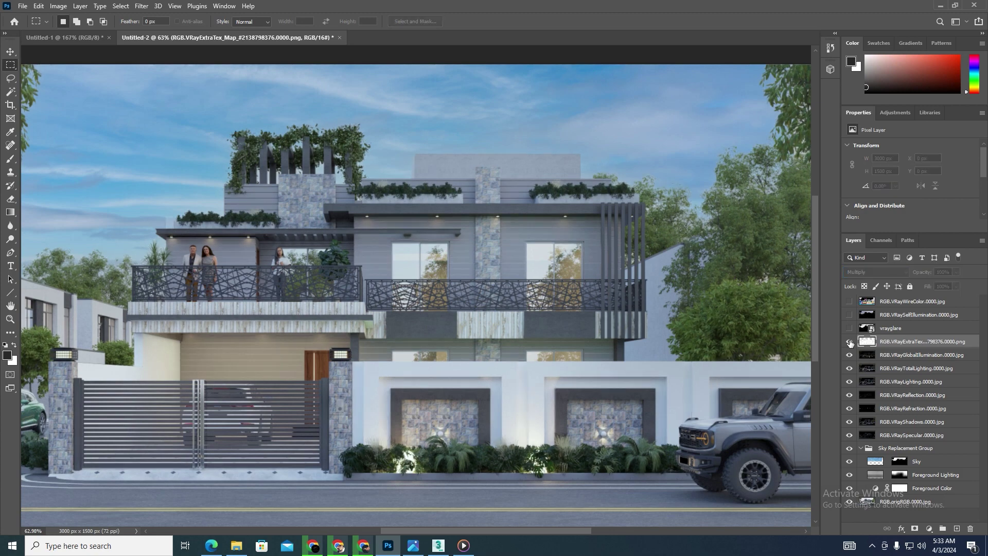
left_click(850, 342)
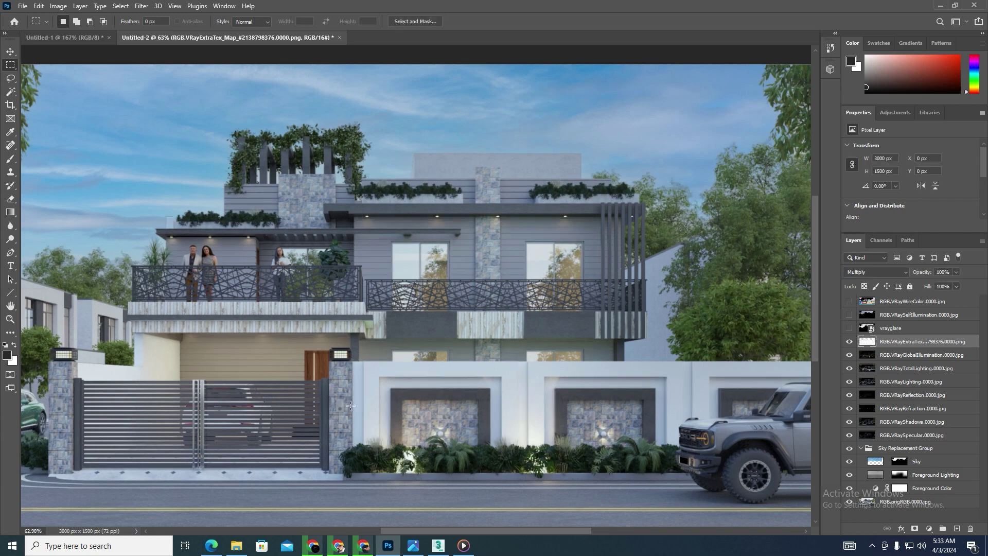
left_click(850, 342)
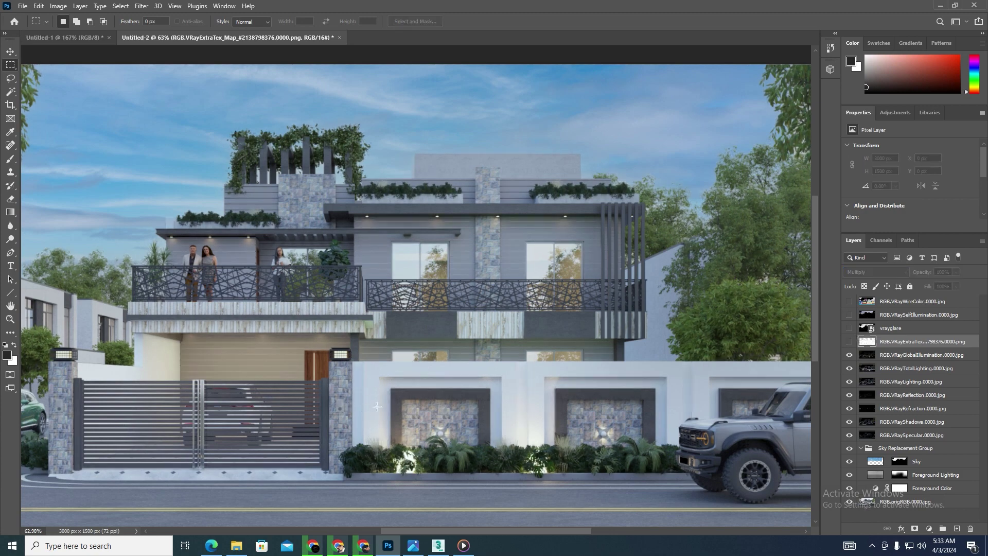
left_click(850, 342)
left_click(849, 342)
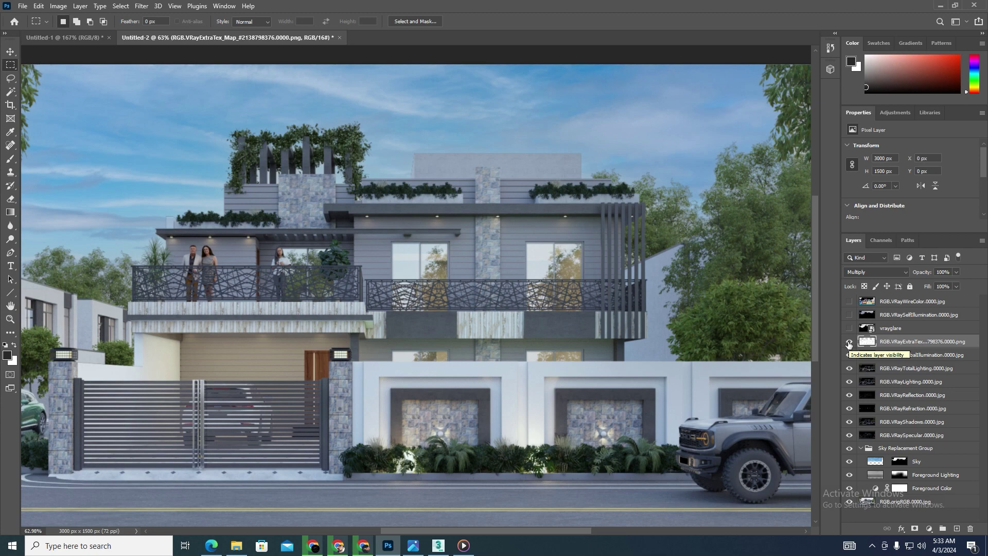
left_click(935, 272)
type("80")
Show the RGB.VRayWireColor.0000.jpg layer and use the Magic Wand to select the pink frame around the boundary wall niche nearest the gate
left_click(850, 301)
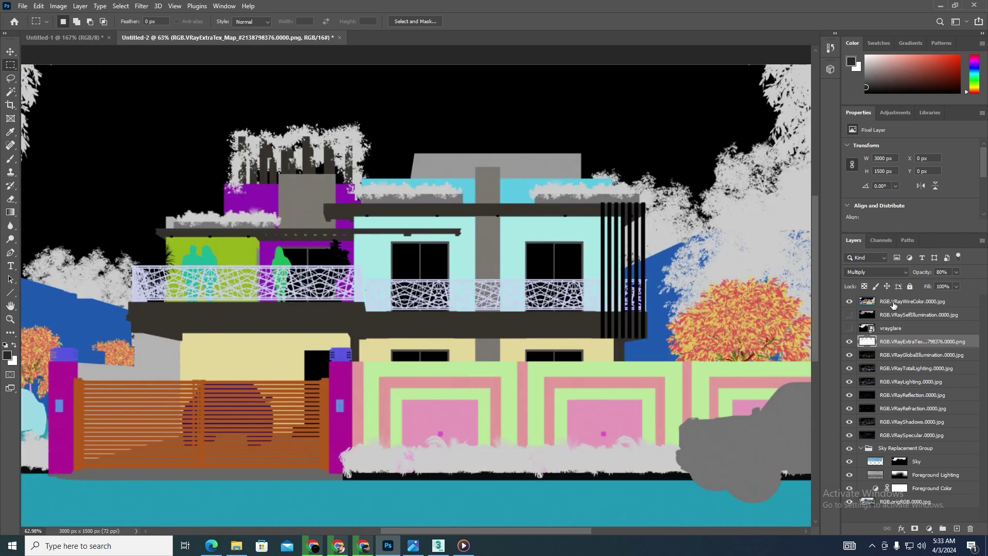
left_click(894, 304)
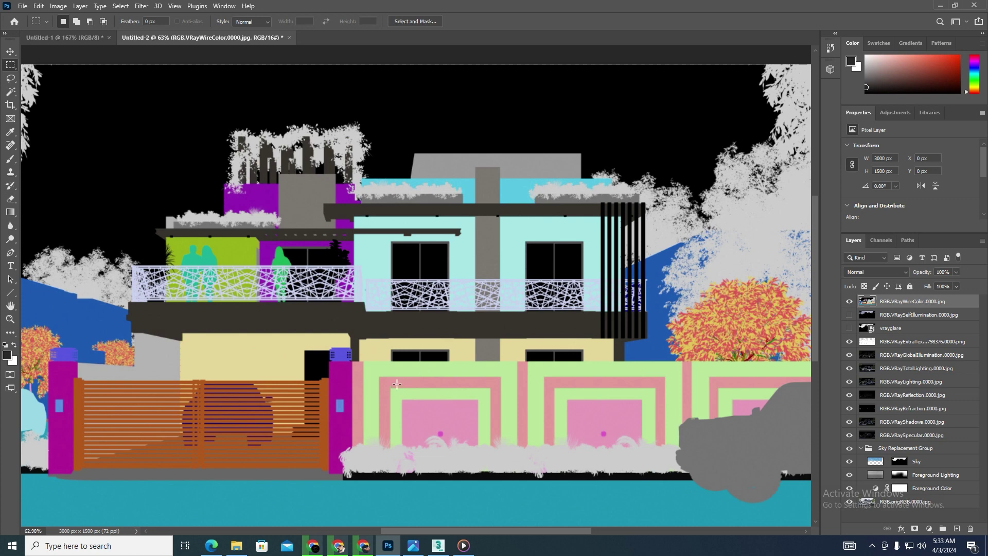
left_click(9, 92)
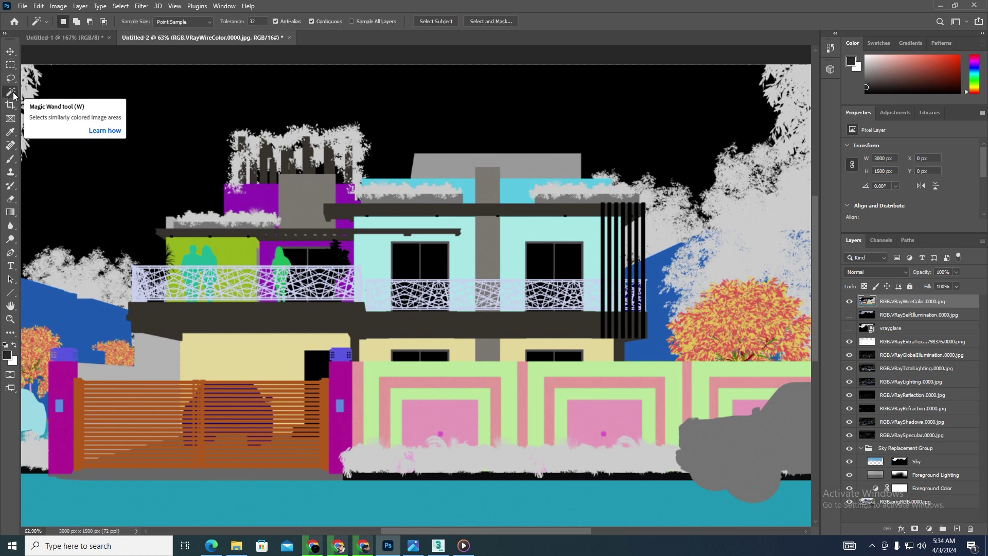
right_click(13, 94)
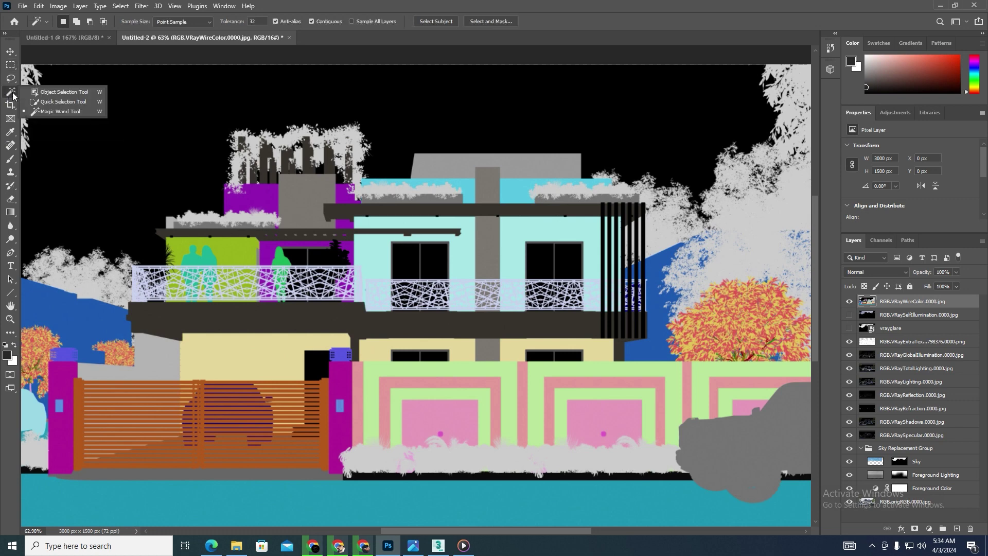
left_click(64, 112)
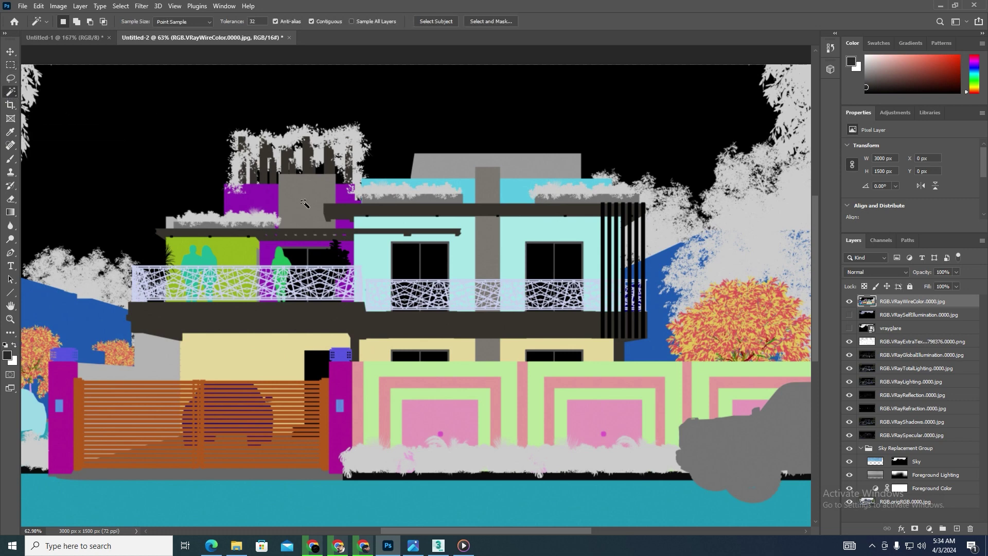
left_click(472, 384)
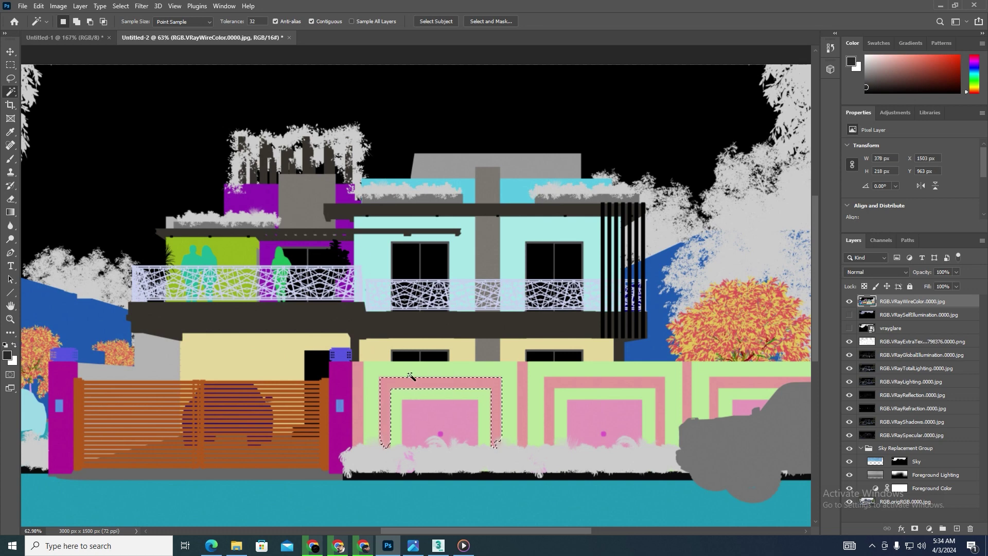
Hide the RGB.VRayWireColor.0000.jpg layer, invert the selection and add it as a layer mask on the RGB.VRayExtraTex_Map_#2138798376.0000.png layer
left_click(850, 301)
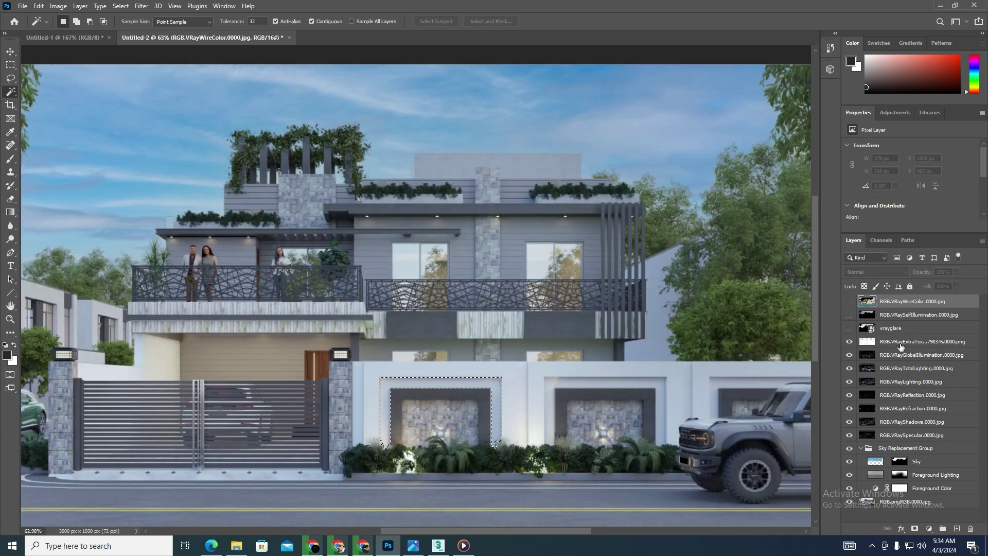
left_click(901, 345)
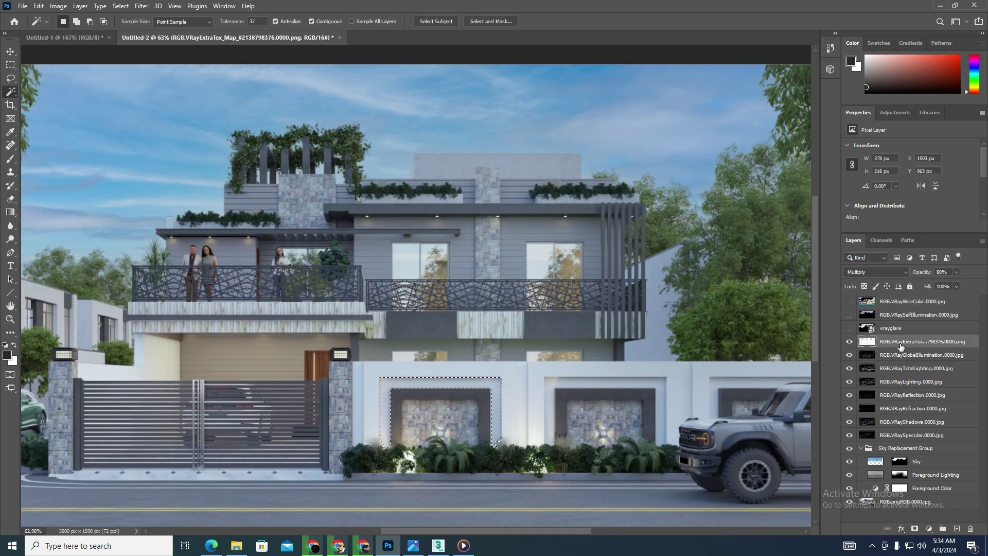
left_click(120, 5)
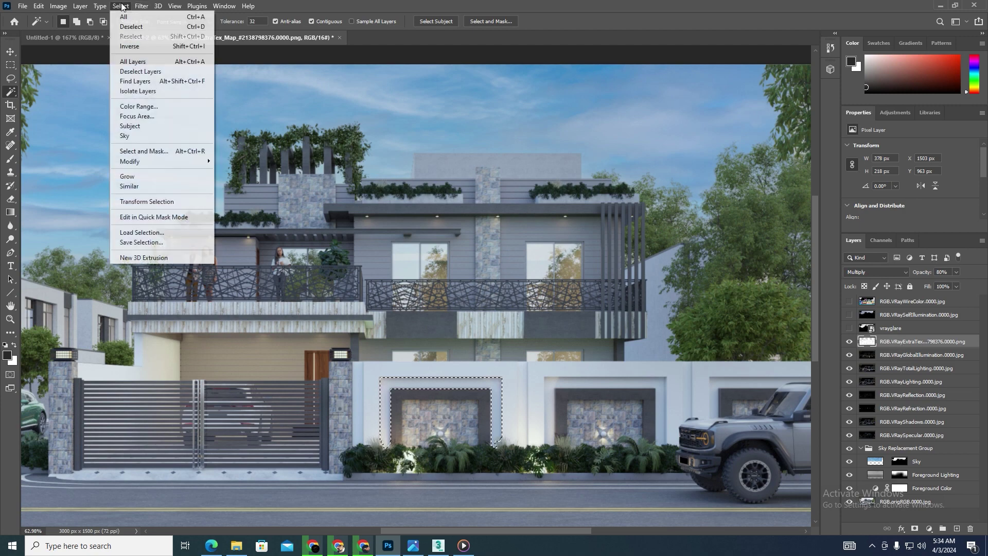
left_click(140, 46)
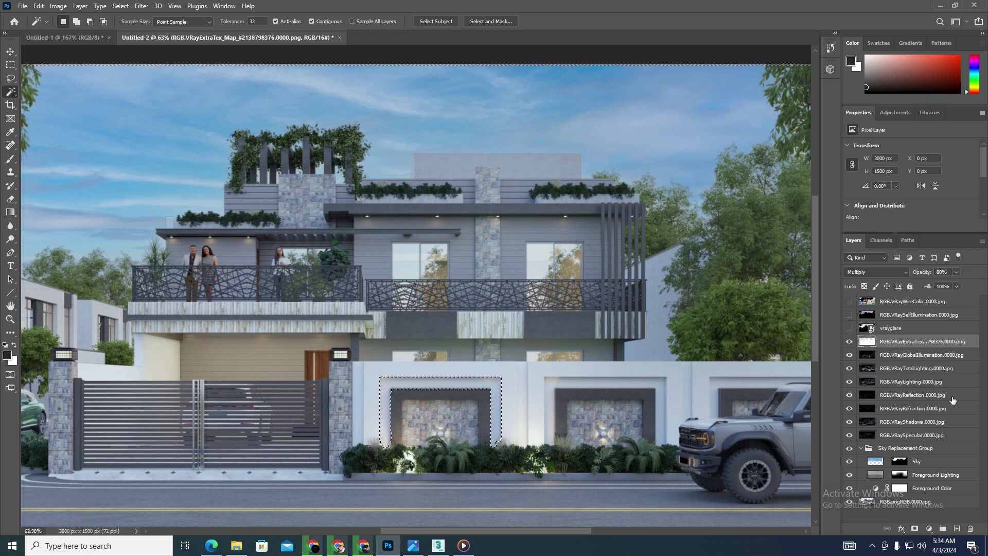
left_click(914, 529)
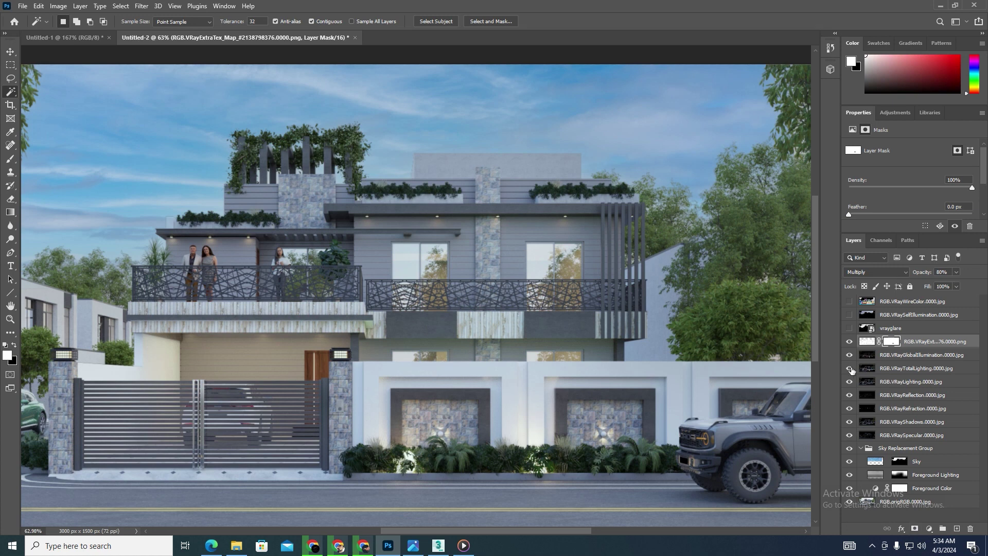
Compare the image with and without the masked RGB.VRayExtraTex_Map_#2138798376.0000.png layer, and remove its mask by applying it to the layer
left_click(850, 342)
left_click(850, 342)
left_click(850, 342)
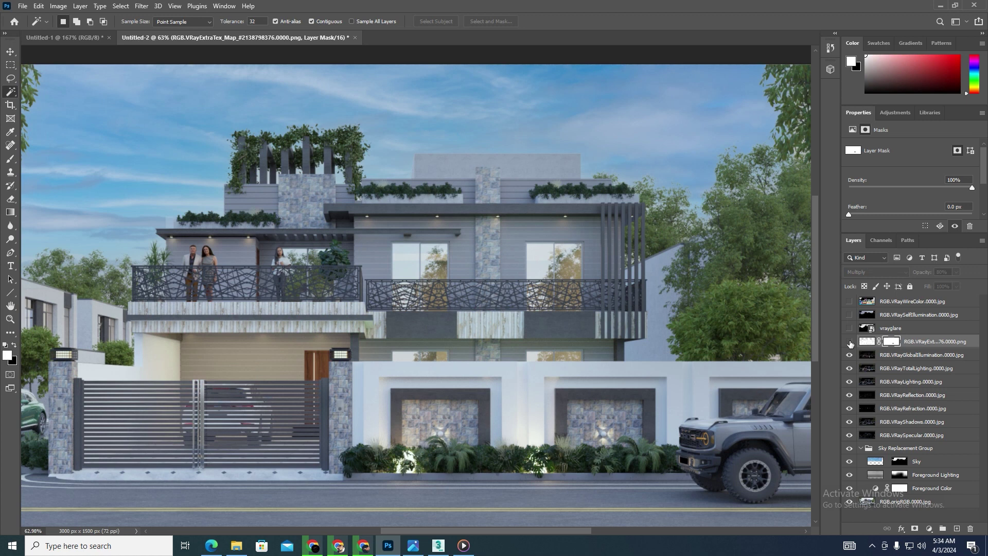
left_click(850, 342)
left_click(850, 342)
left_click(849, 342)
left_click_drag(902, 344, 971, 530)
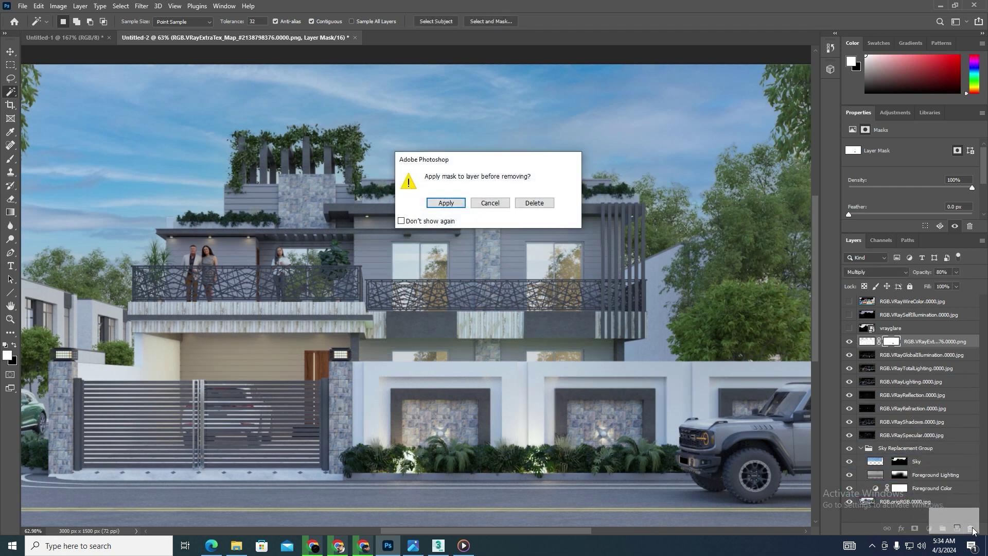
left_click(446, 204)
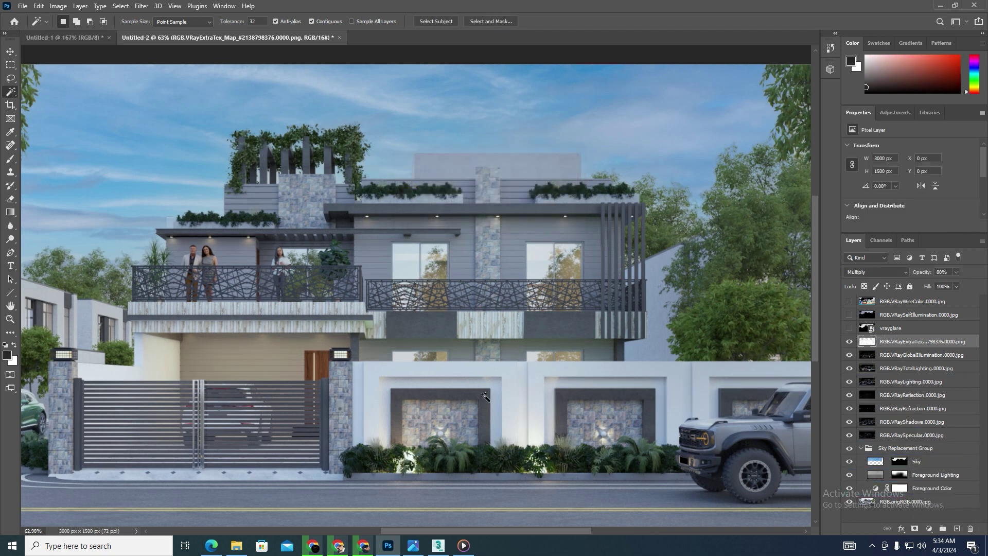
Examine the shading on the boundary wall, facade and gate with and without the RGB.VRayExtraTex_Map_#2138798376.0000.png layer
left_click(849, 342)
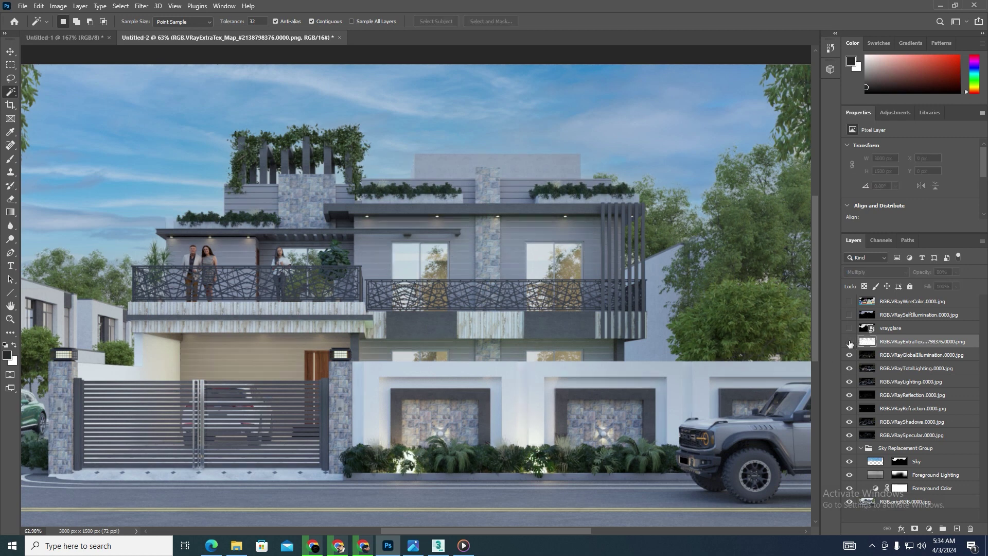
left_click(850, 342)
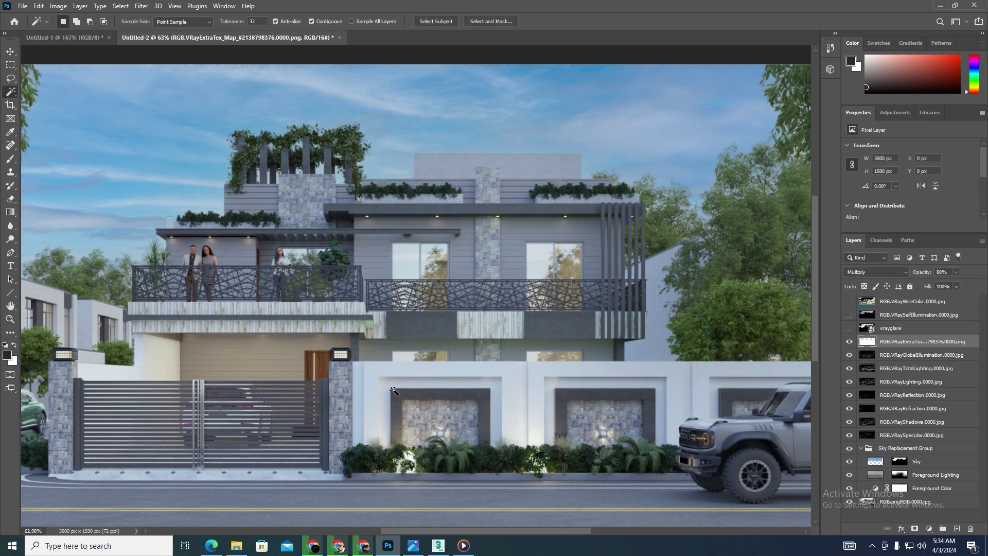
left_click(848, 344)
left_click(848, 344)
left_click(848, 344)
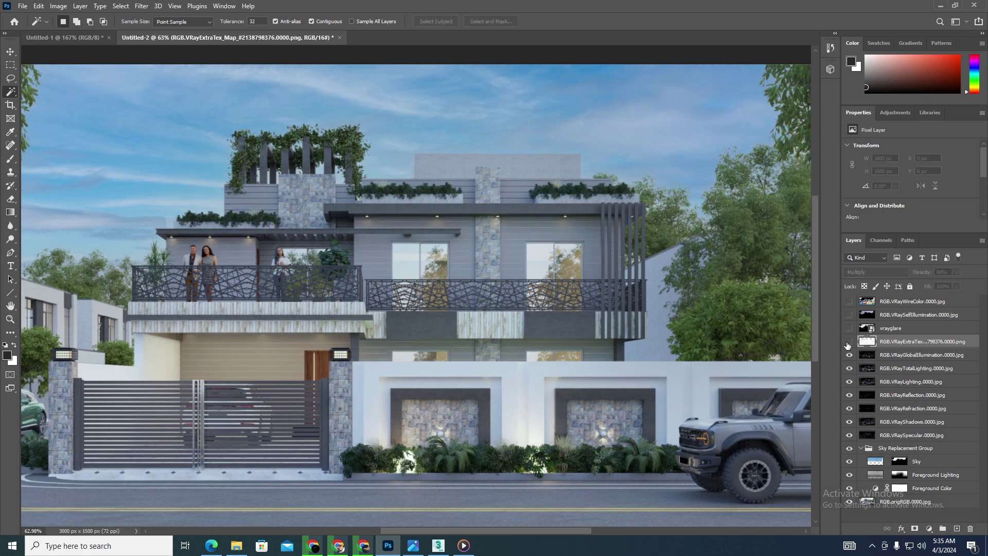
left_click(848, 344)
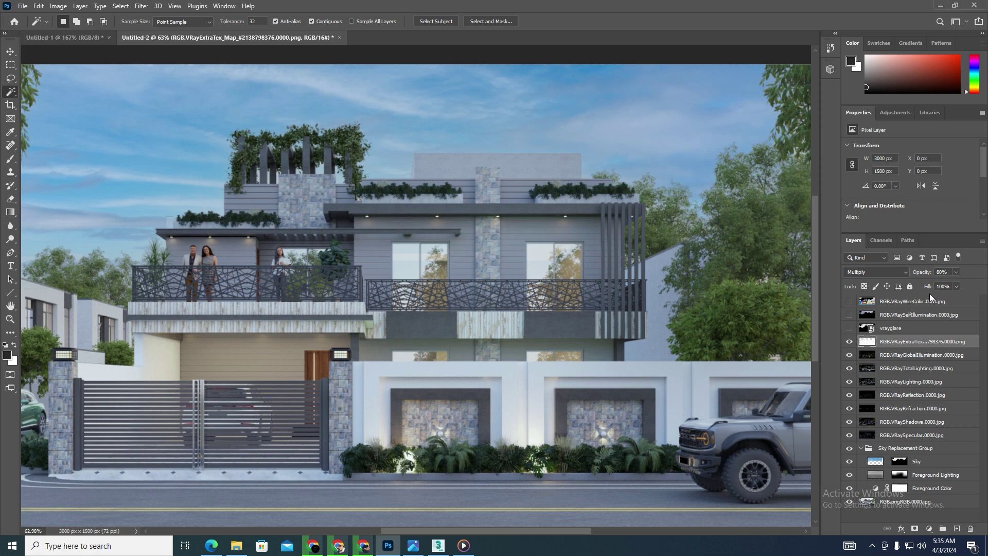
left_click(849, 343)
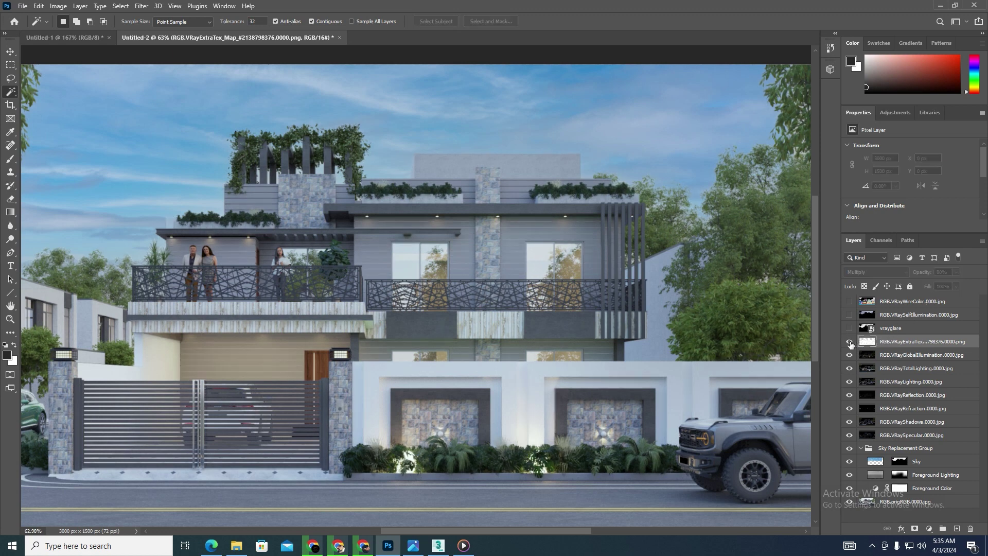
left_click(850, 342)
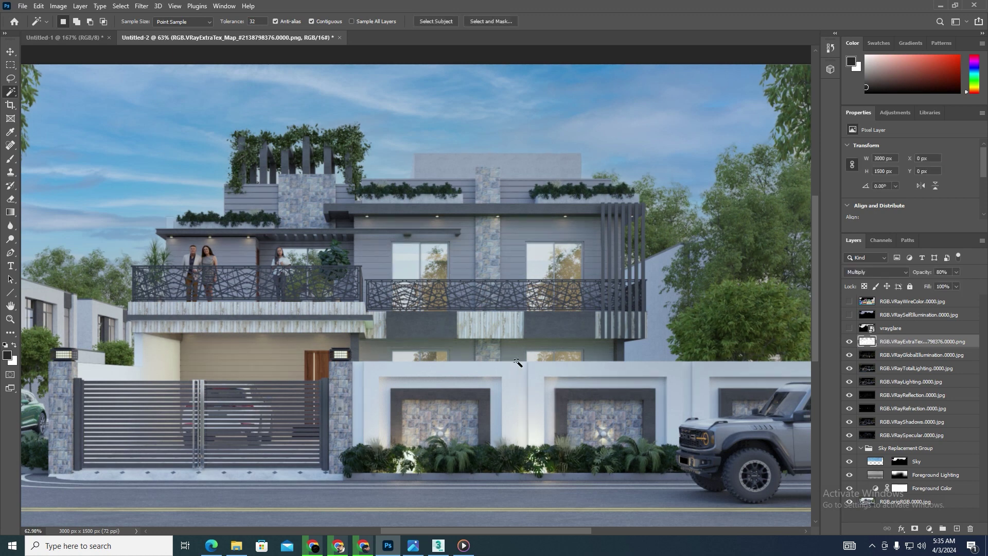
left_click(849, 344)
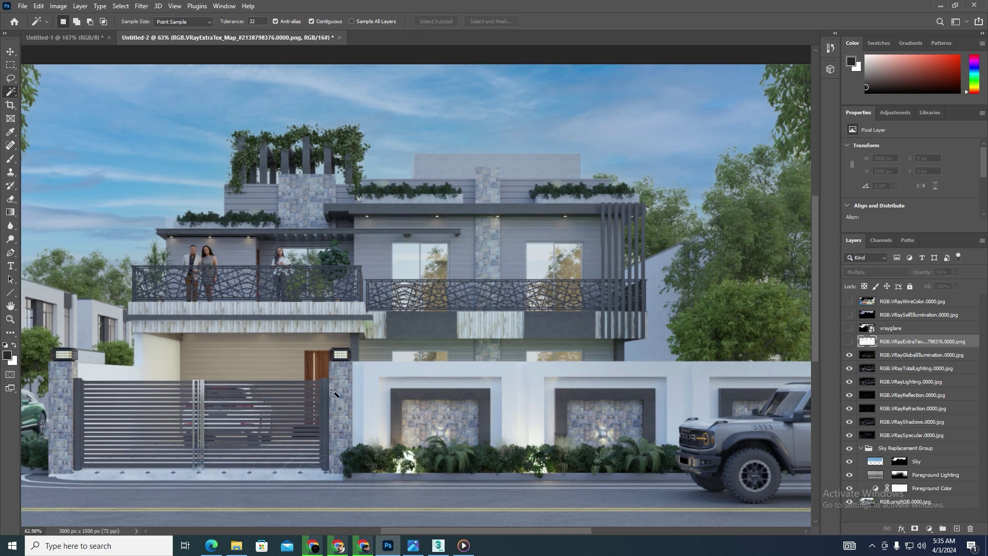
left_click(849, 341)
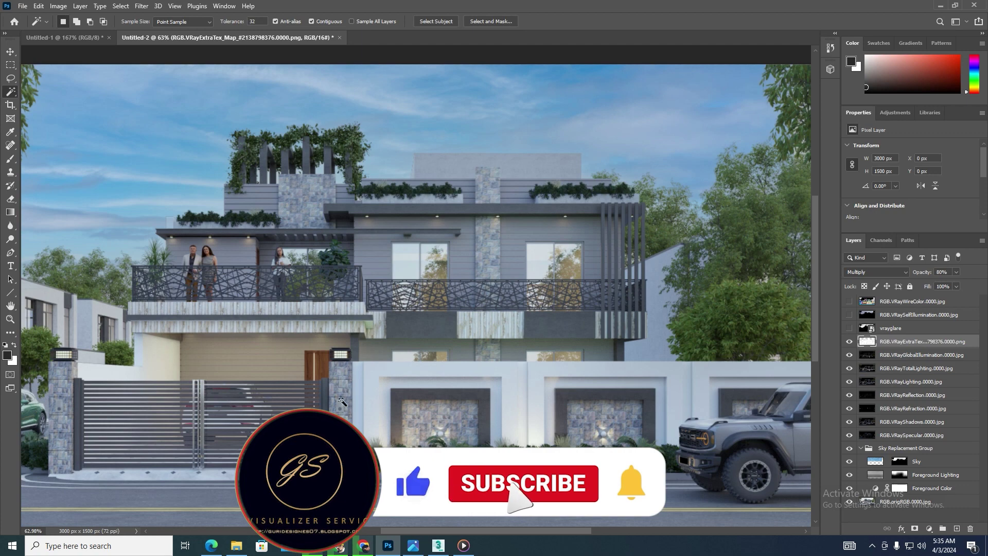
Show the vrayglare layer and make it the active layer
left_click(850, 327)
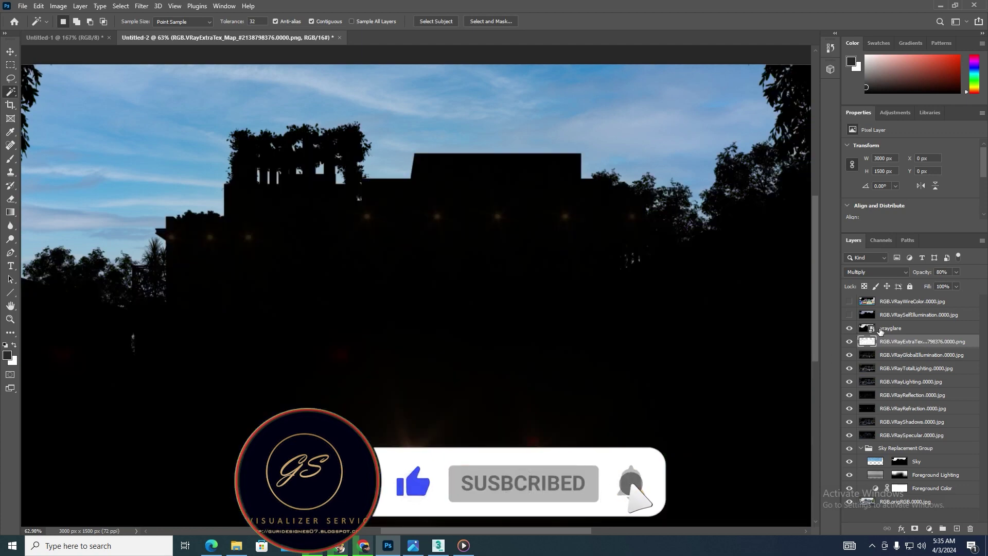
left_click(881, 329)
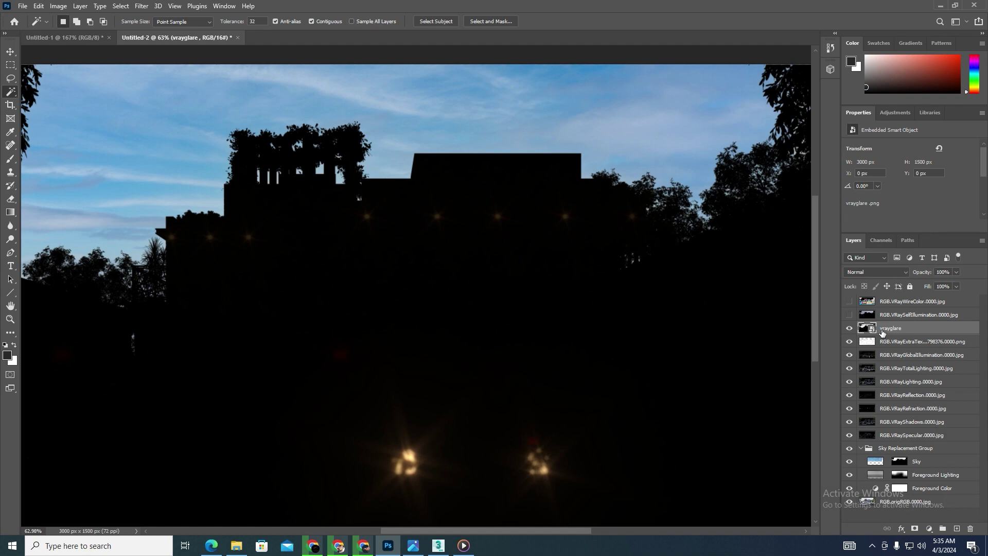
Switch to the V-Ray Frame Buffer, display the RGB color channel, compare the render with and without Lens Effects, and return to Photoshop
left_click(438, 546)
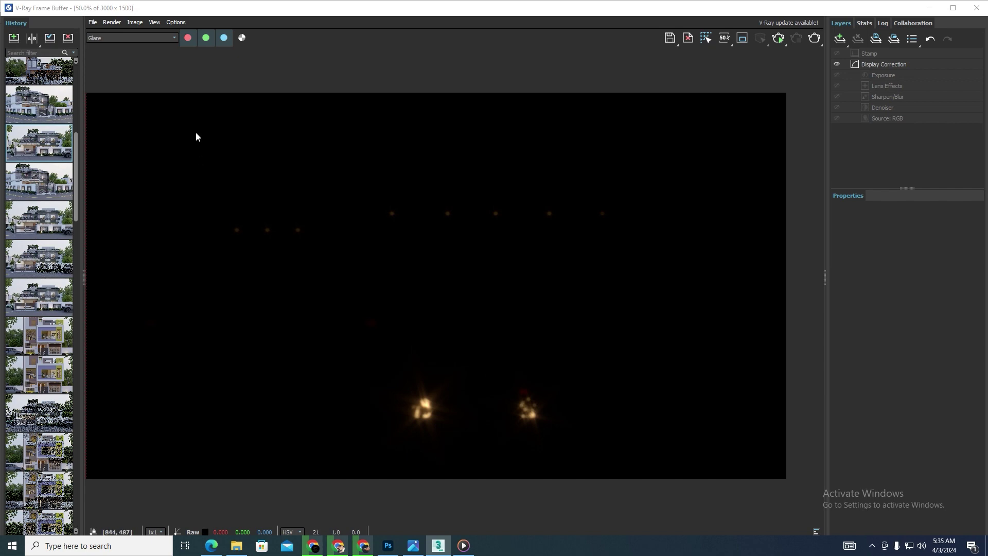
left_click(152, 39)
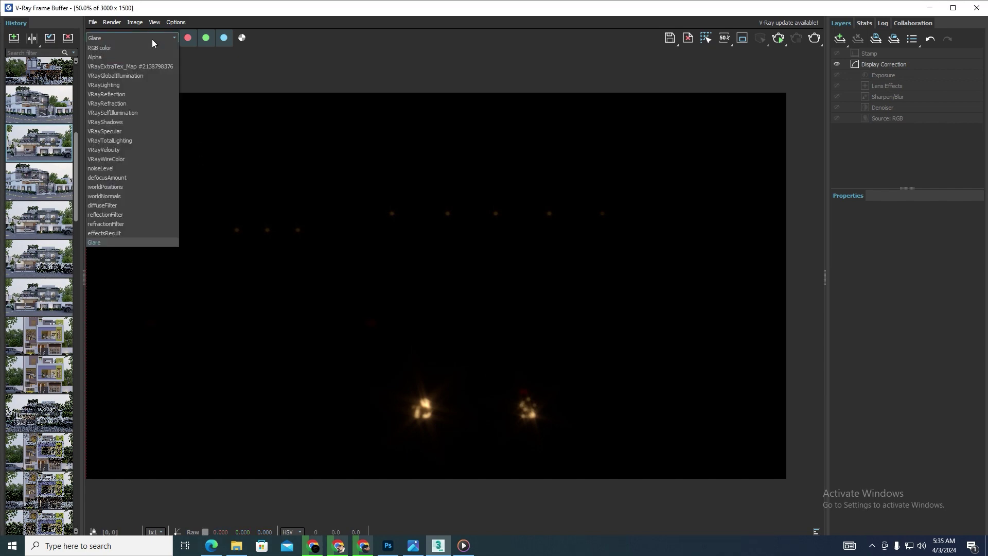
left_click(110, 47)
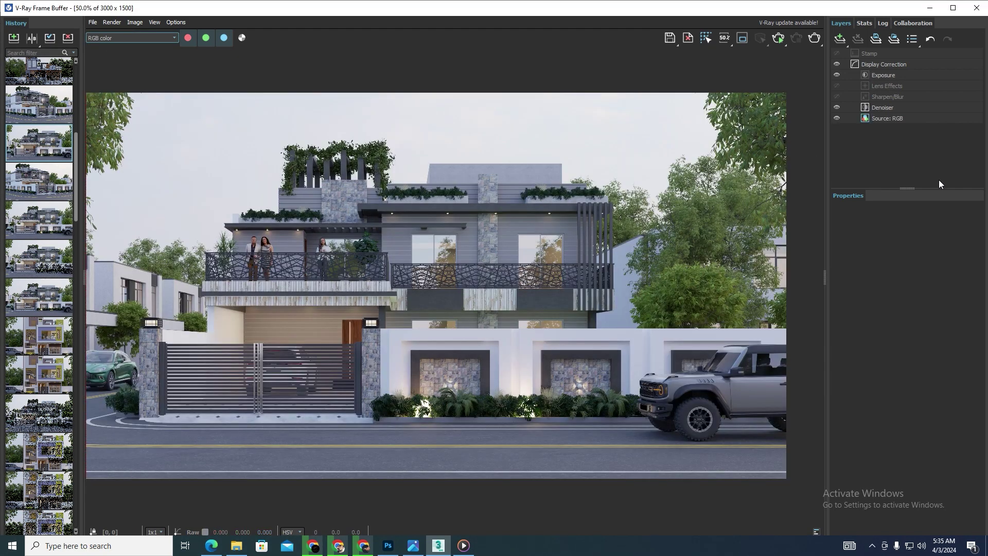
left_click(878, 85)
left_click(837, 238)
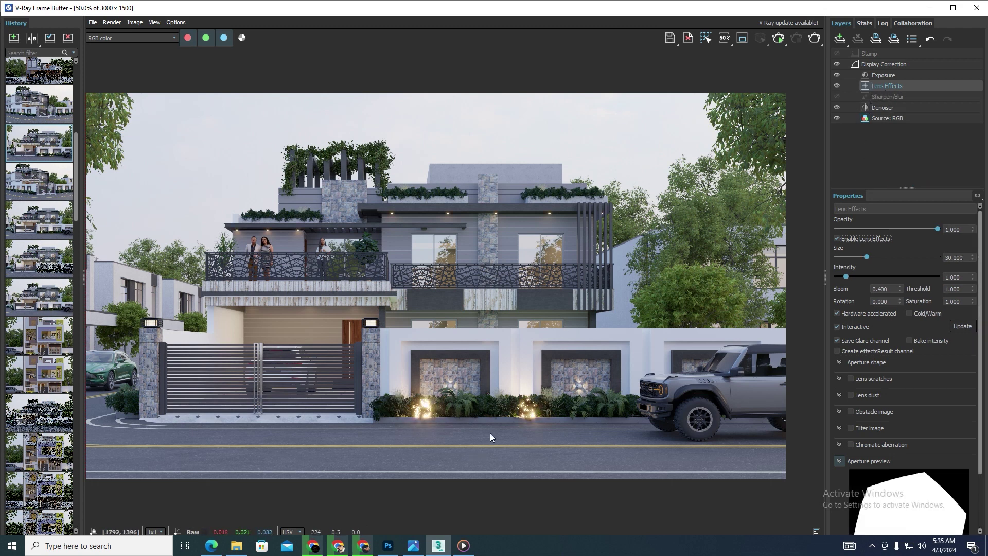
left_click(838, 239)
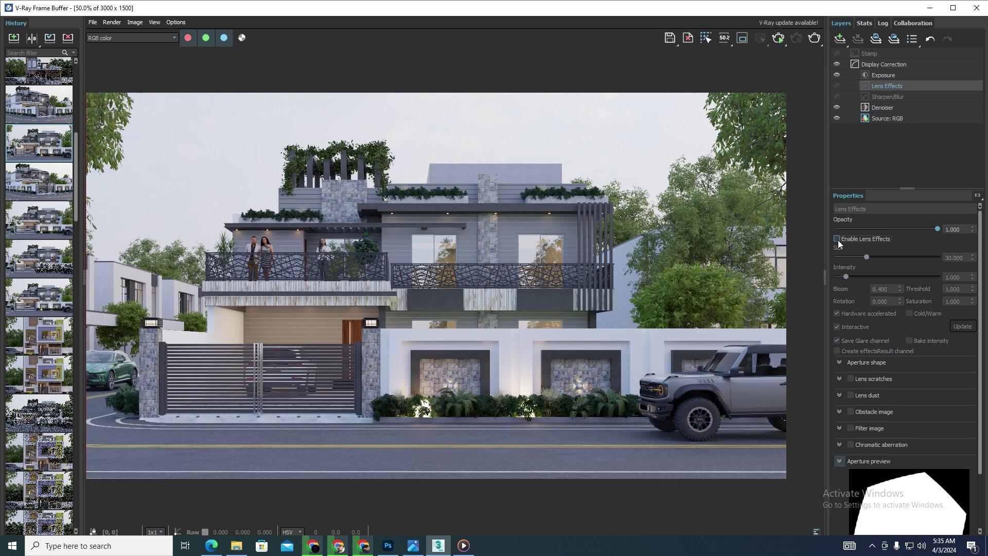
left_click(837, 239)
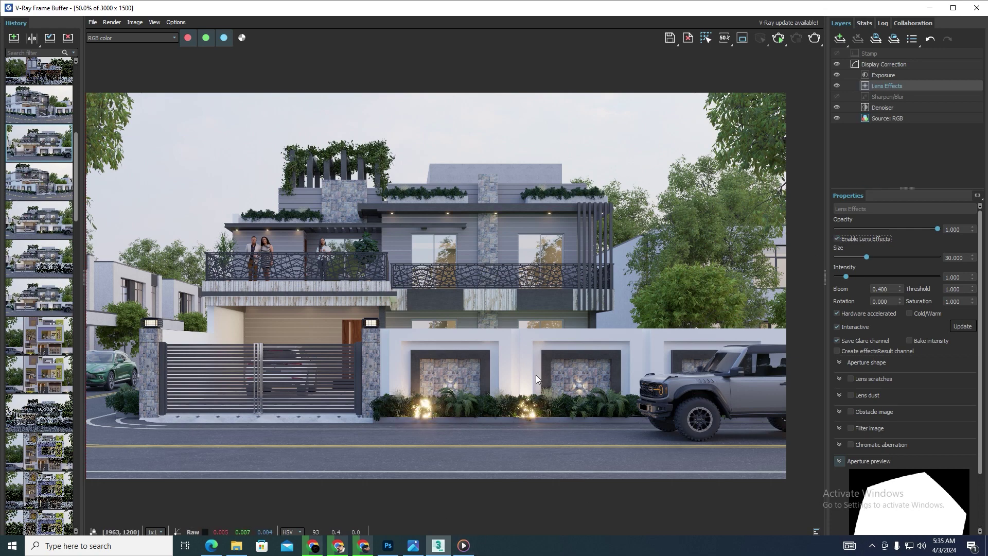
left_click(392, 550)
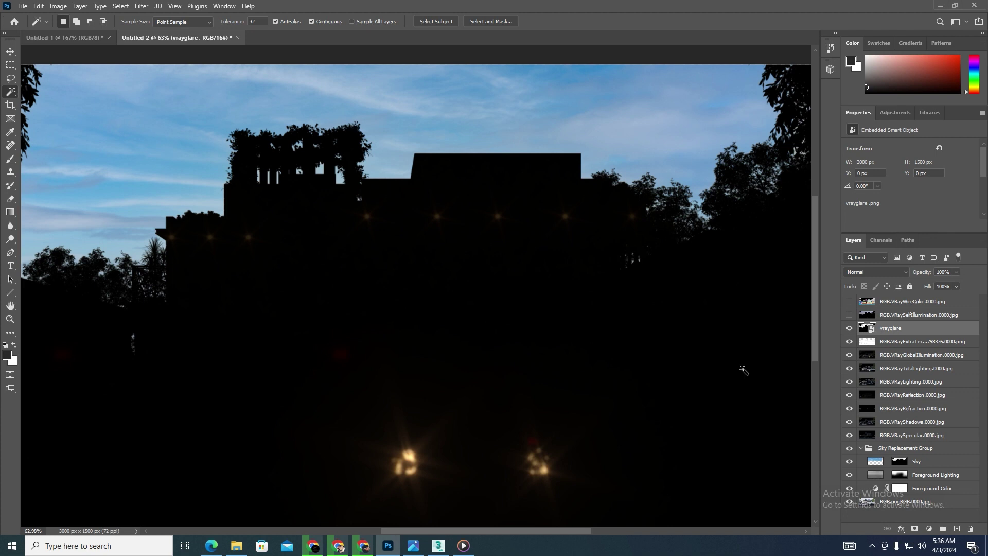
Set the vrayglare layer's blend mode to Screen and its opacity to 40%
left_click(929, 529)
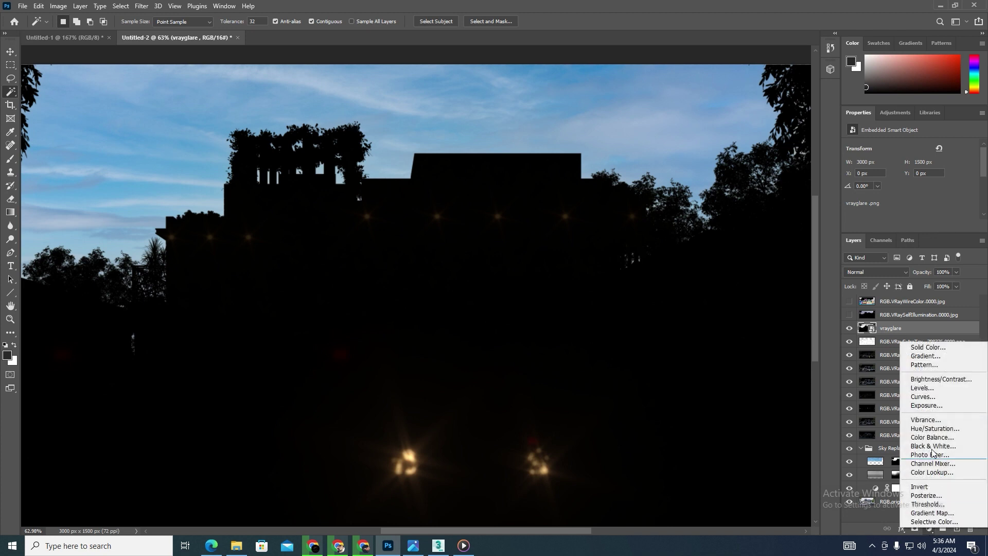
left_click(896, 270)
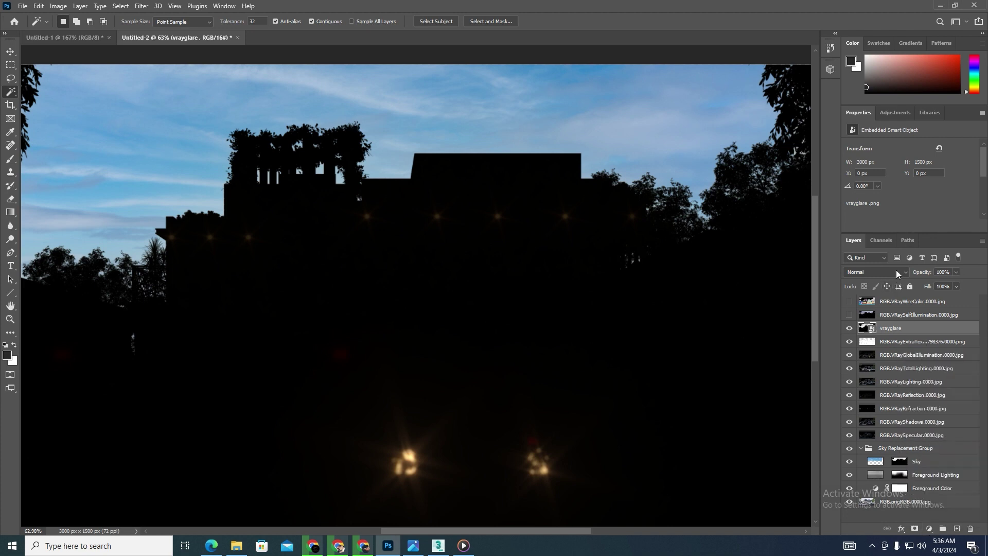
left_click(896, 272)
left_click(863, 354)
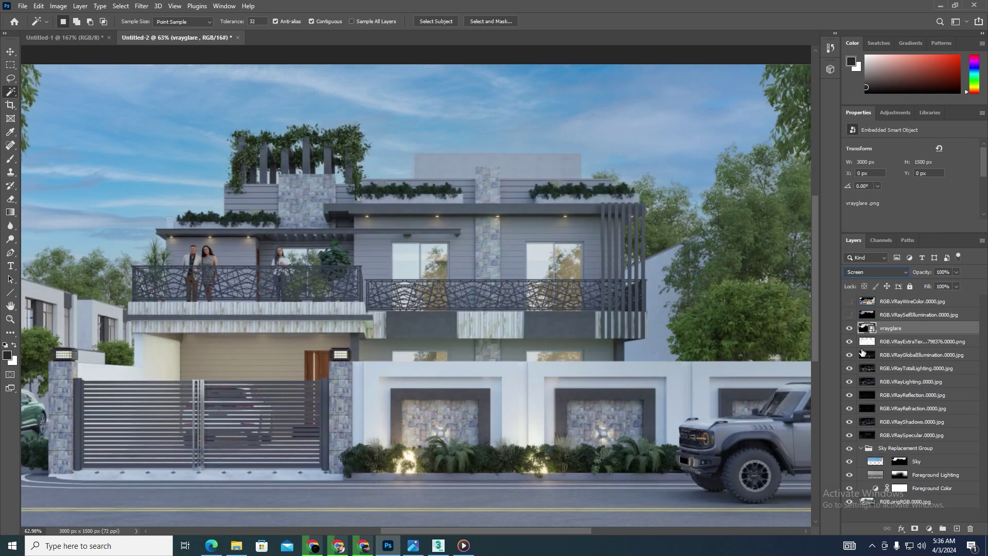
left_click(944, 271)
type("20")
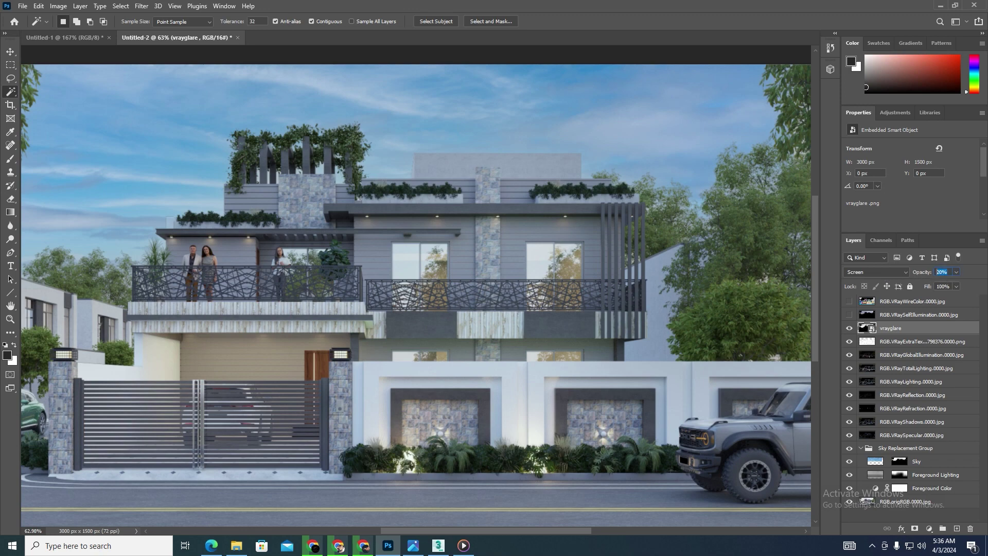
type("40")
Show the RGB.VRaySelfIllumination.0000.jpg layer and set its blend mode to Screen
left_click(849, 315)
left_click(912, 316)
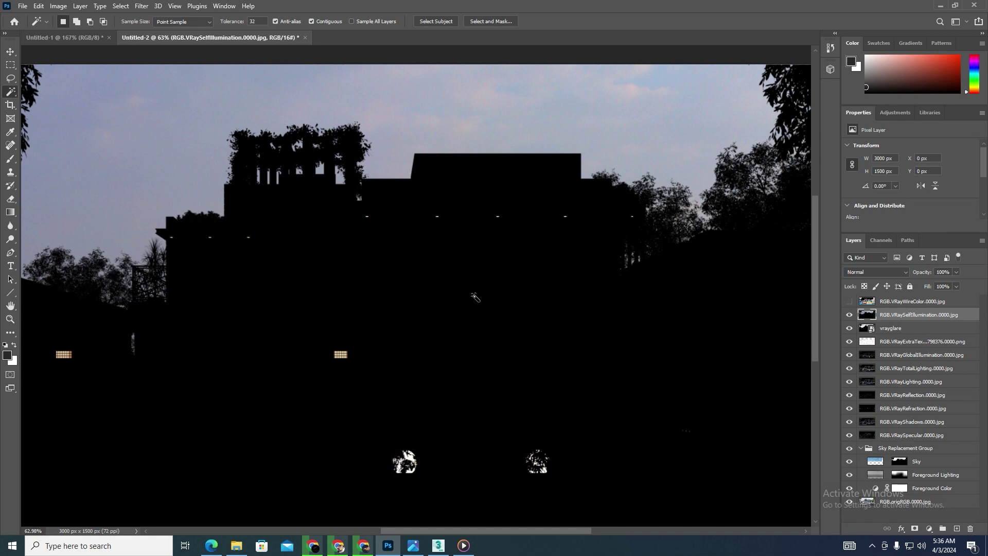
left_click(903, 274)
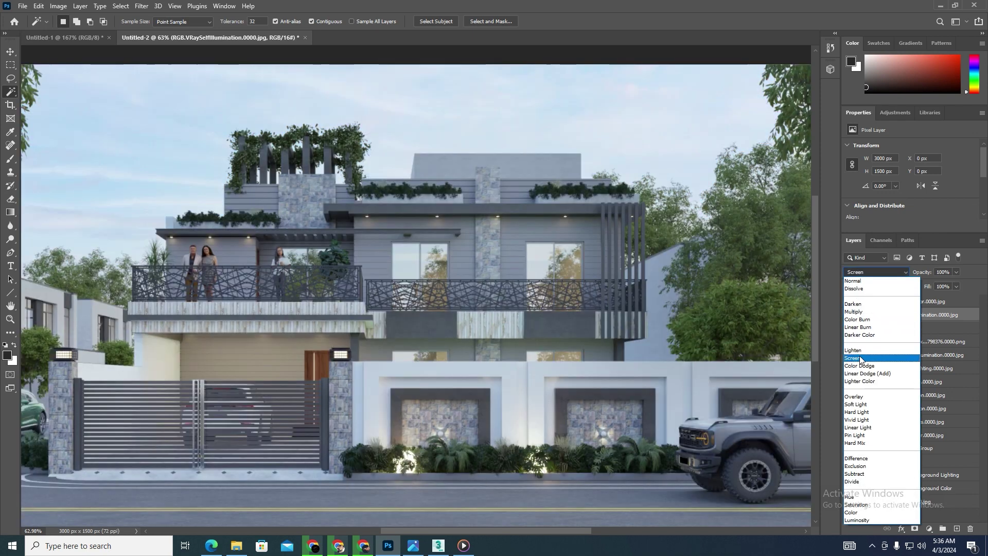
left_click(861, 359)
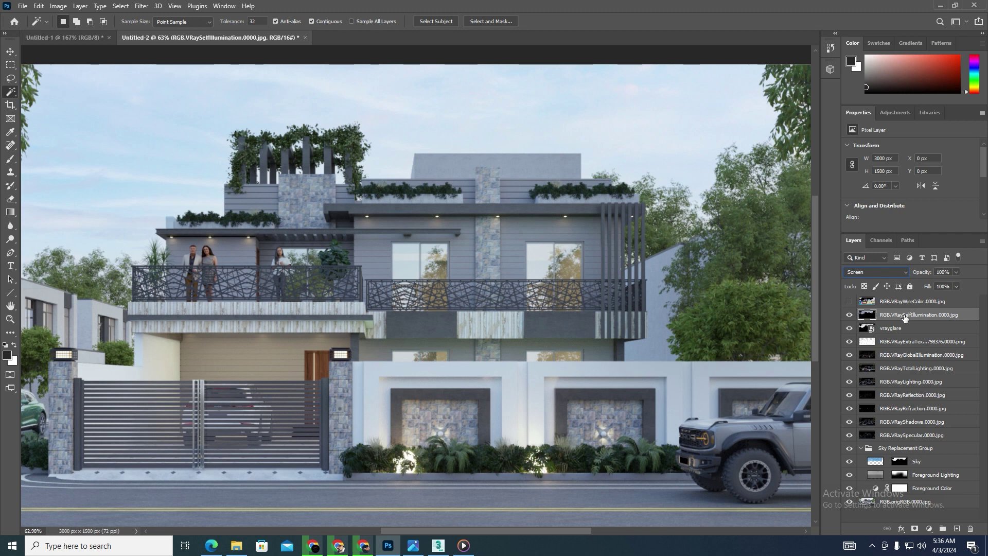
Stamp all visible layers into a new layer above RGB.VRaySelfIllumination.0000.jpg and convert it to a Smart Object
key("ctrl+shift+alt+e")
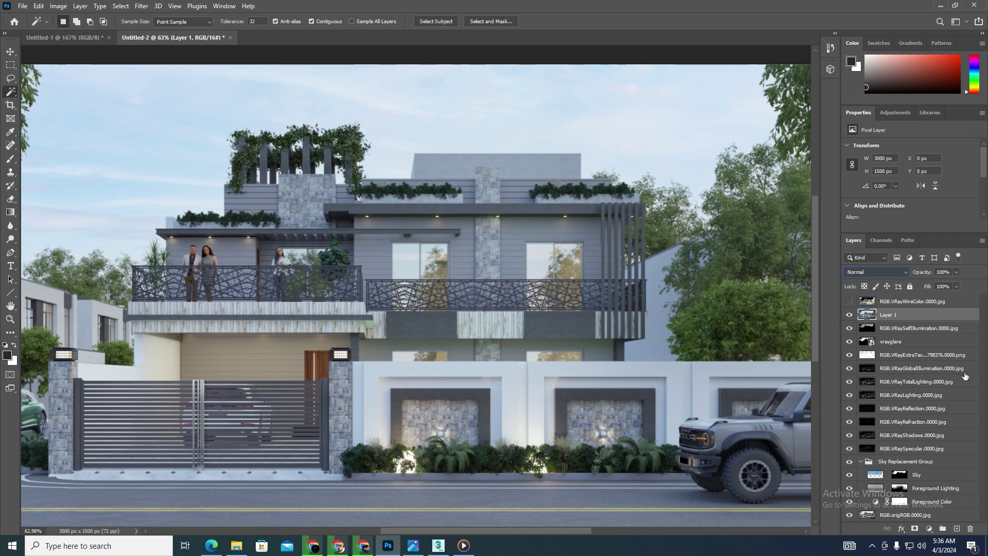
left_click(849, 315)
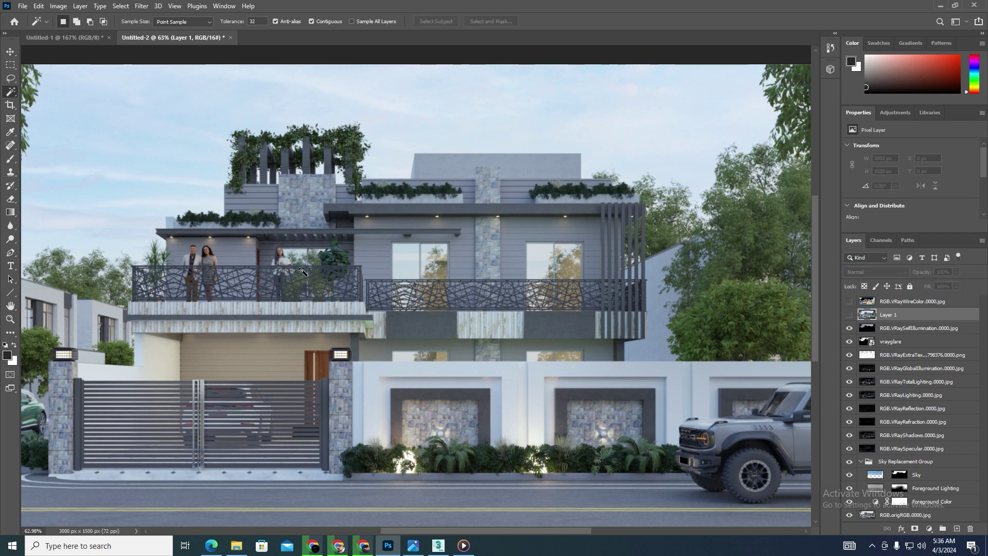
left_click(849, 314)
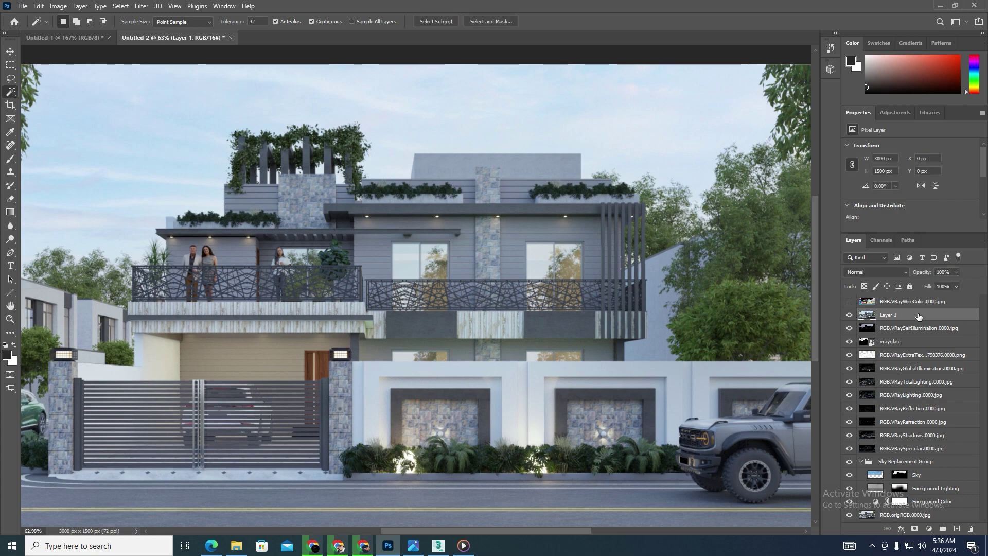
right_click(898, 314)
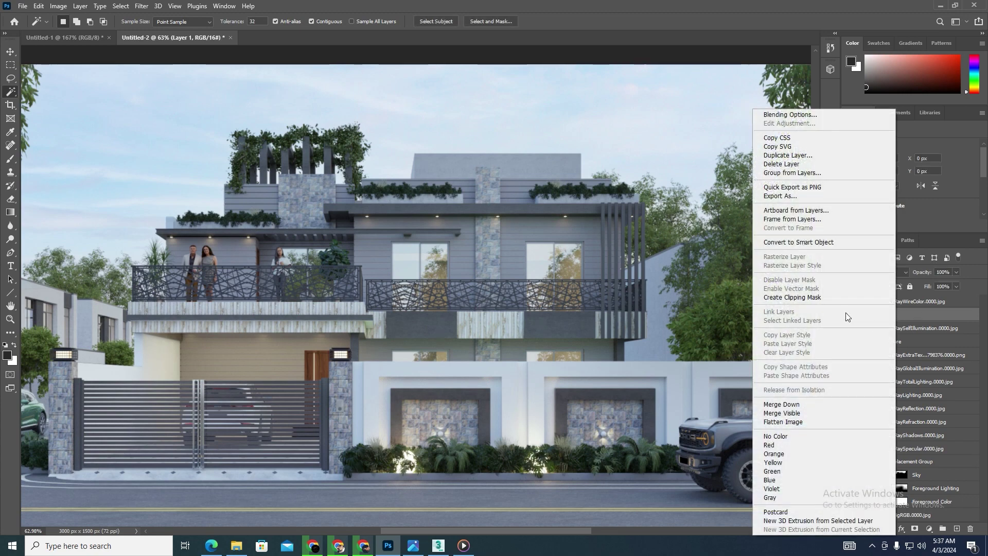
left_click(792, 243)
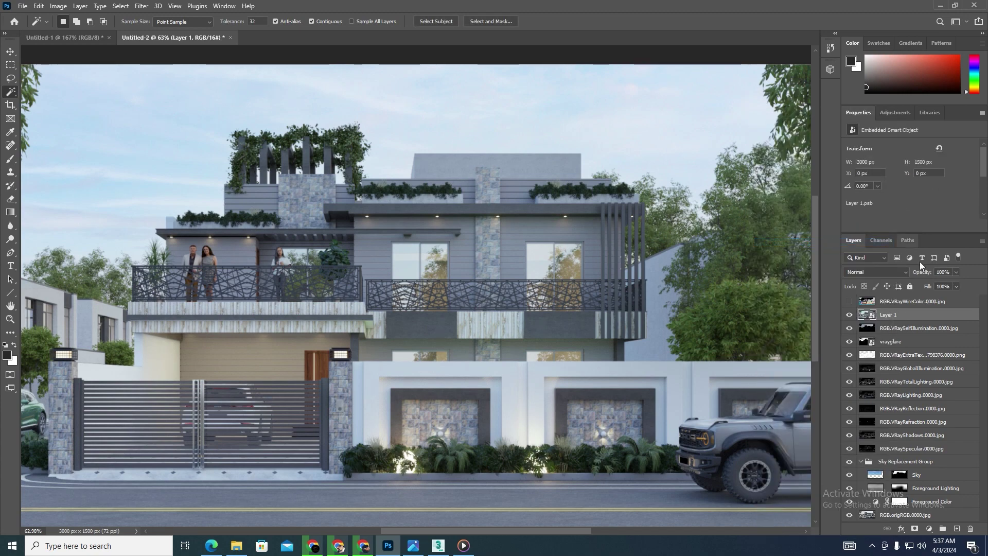
Start the Camera Raw Filter on Layer 1 and set Exposure to +0.10, Contrast to +20 and Blacks to -25
left_click(142, 7)
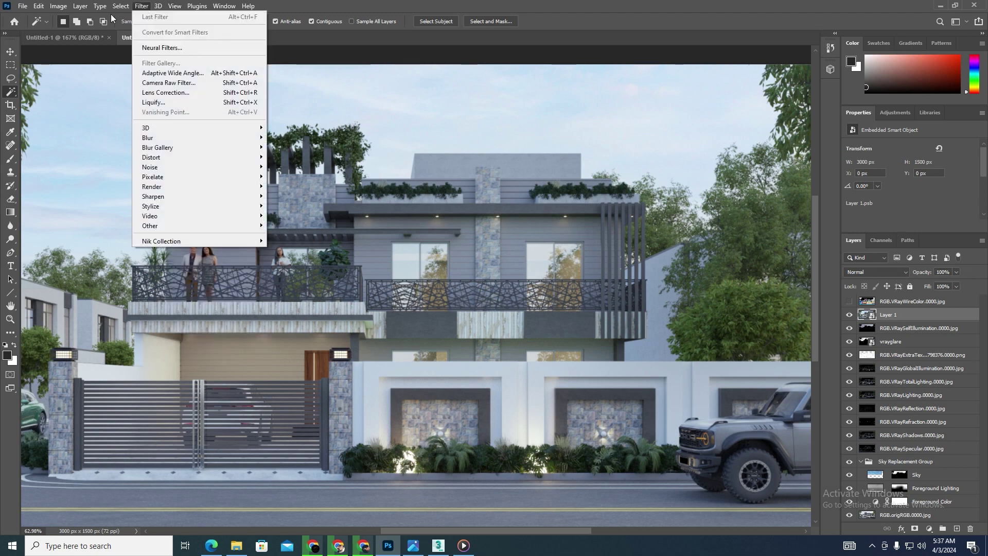
mouse_move(163, 9)
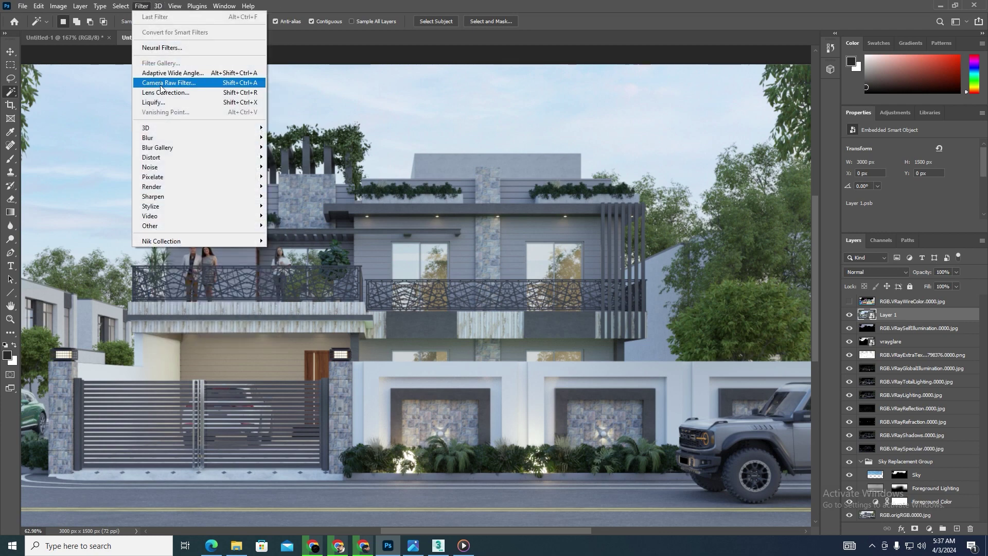
left_click(164, 82)
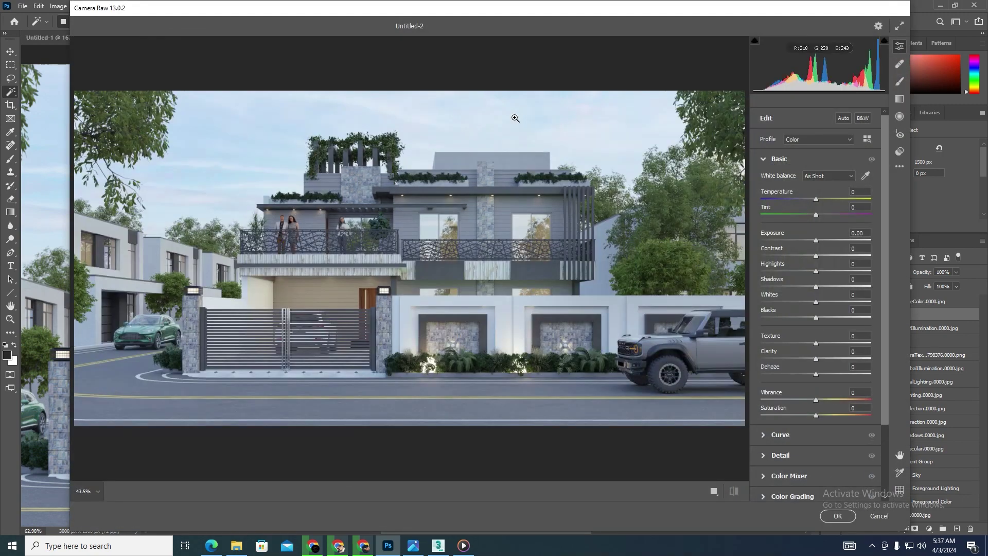
left_click(862, 234)
type(".1")
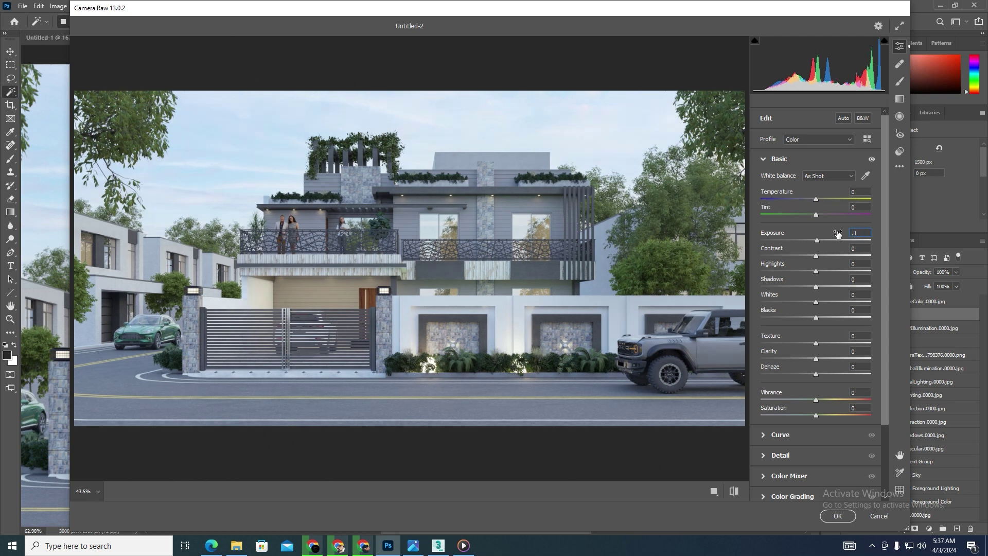
key("Tab")
type("20")
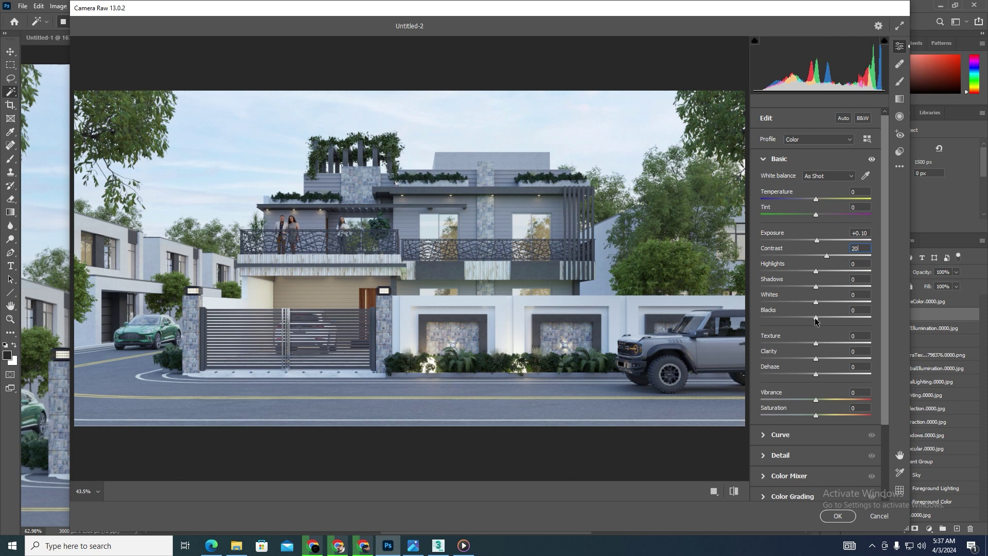
left_click_drag(815, 321, 800, 318)
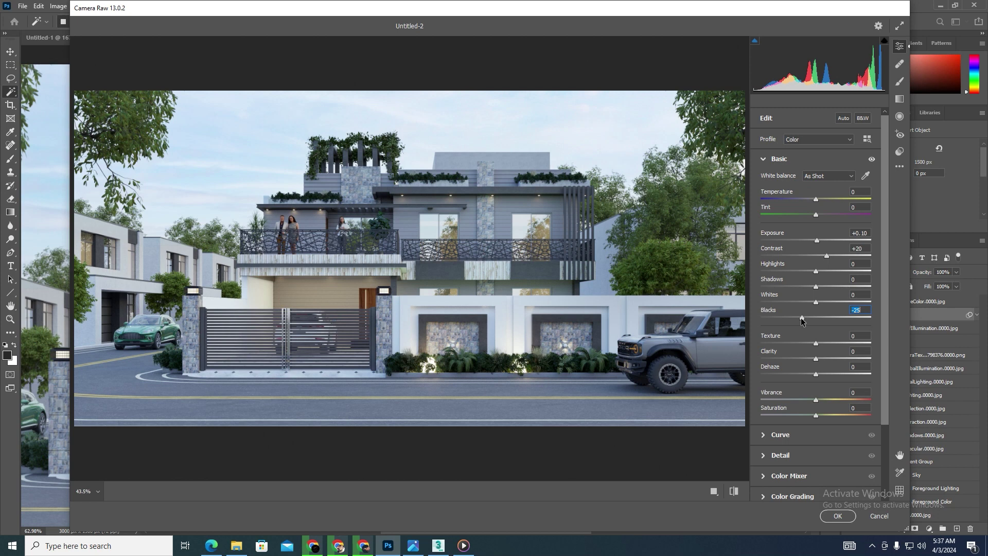
Set Texture to +40 and Clarity, Dehaze, Vibrance and Saturation to +5, apply the filter, and compare the image with and without Layer 1
left_click(852, 336)
type("40")
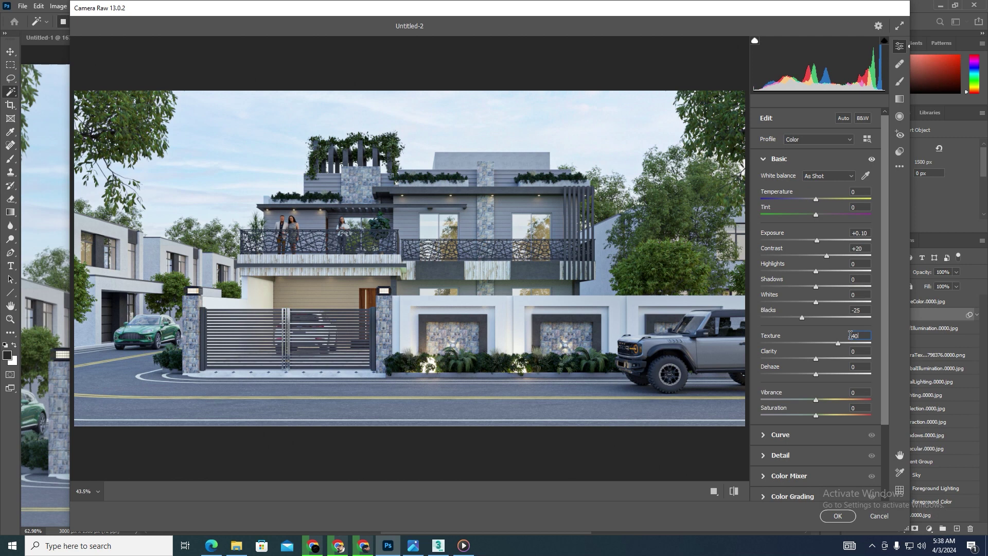
key("Tab")
type("5")
key("Tab")
type("5")
key("Tab")
type("5")
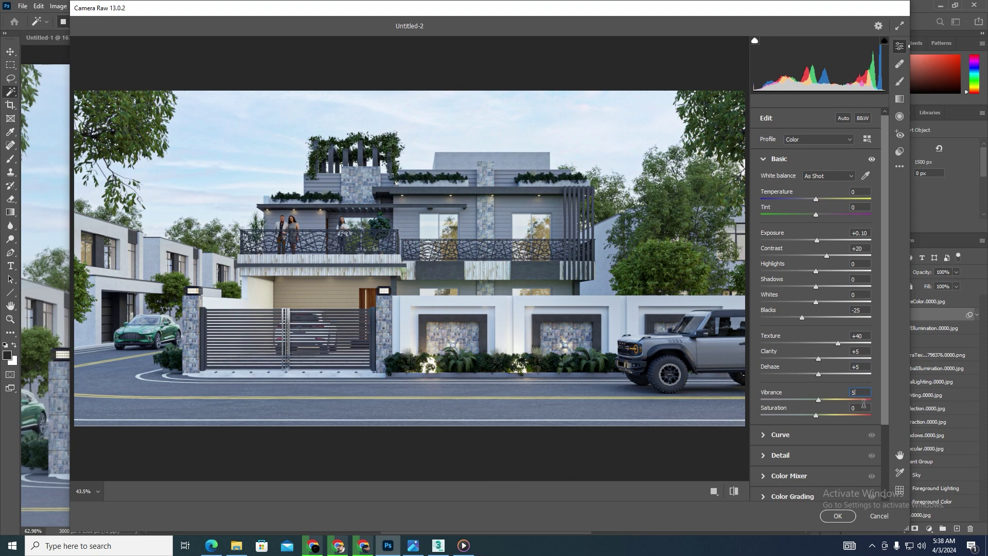
key("Tab")
type("5")
left_click(837, 515)
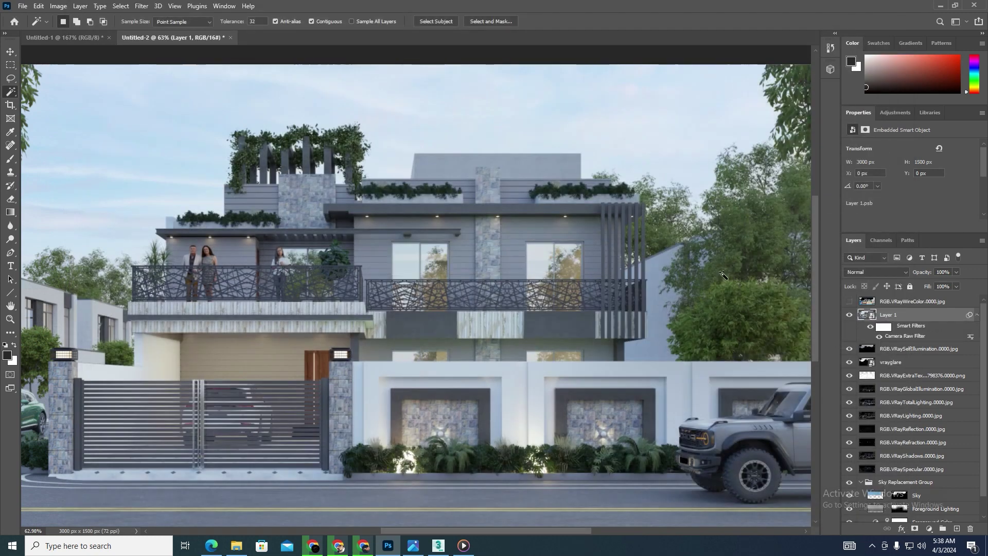
left_click(850, 315)
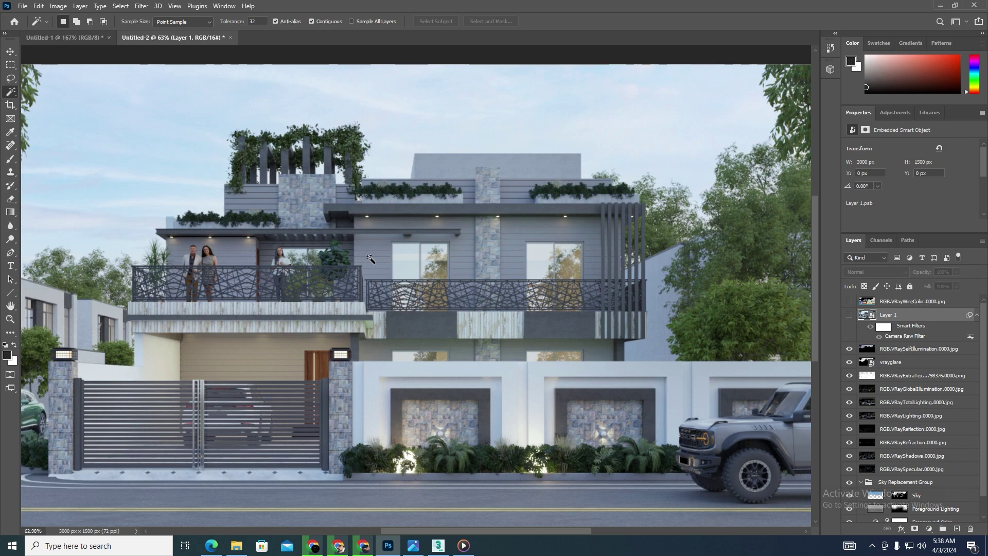
left_click(850, 315)
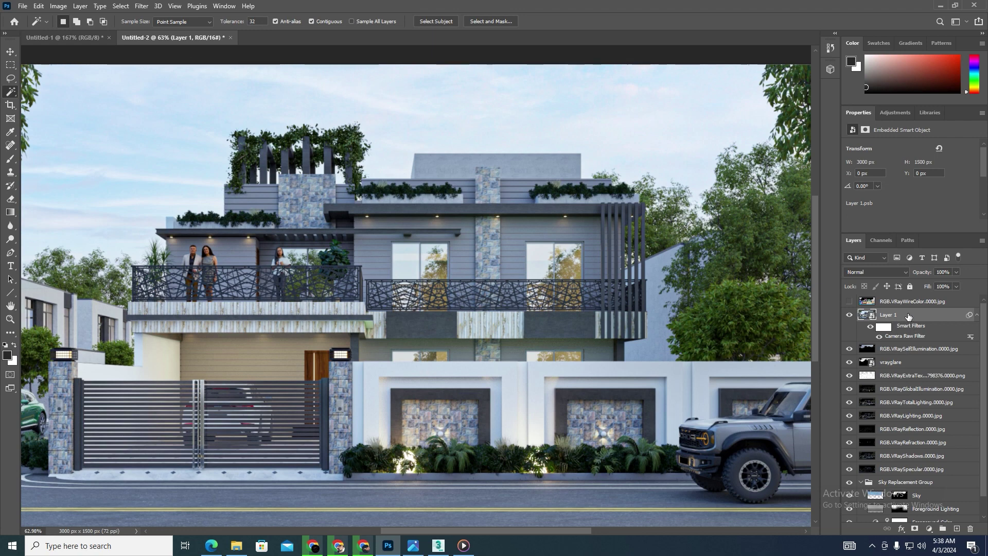
Stamp the visible layers into a new layer above Layer 1 and convert it to a Smart Object
key("ctrl+alt+shift+e")
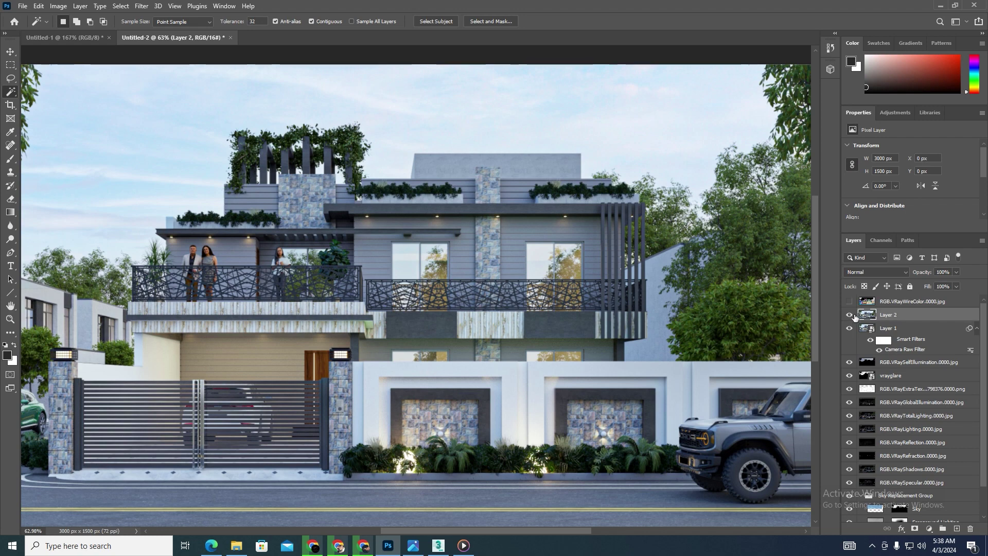
left_click(849, 314)
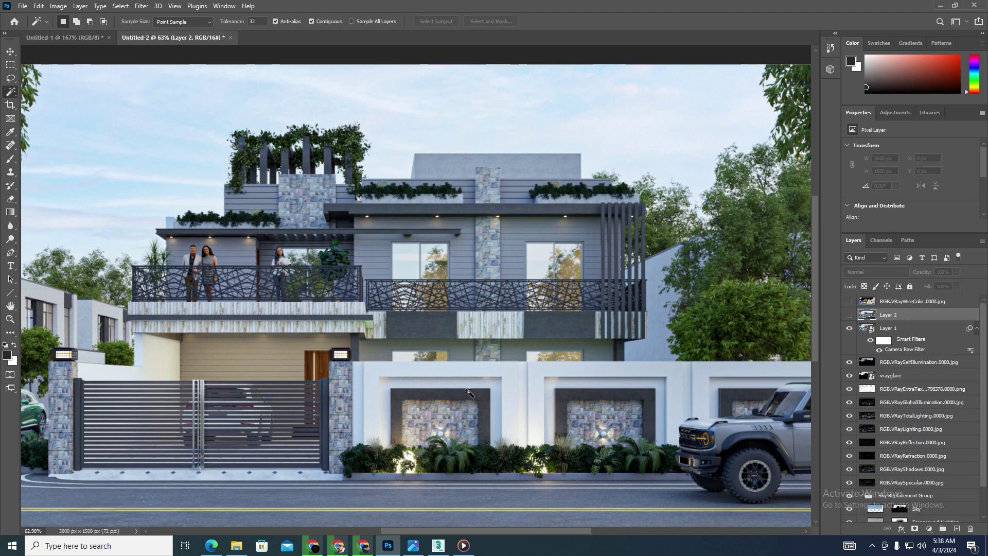
left_click(849, 314)
right_click(884, 318)
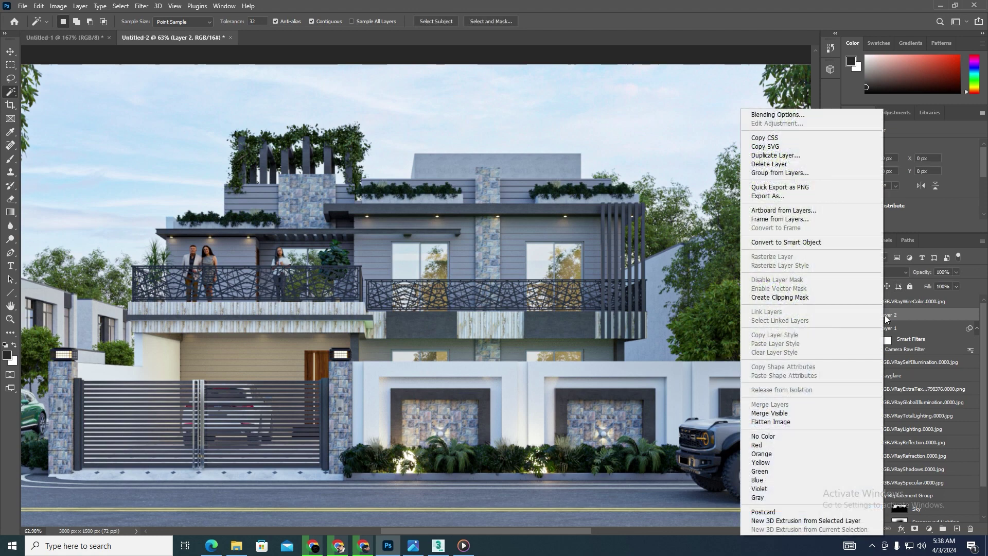
left_click(786, 242)
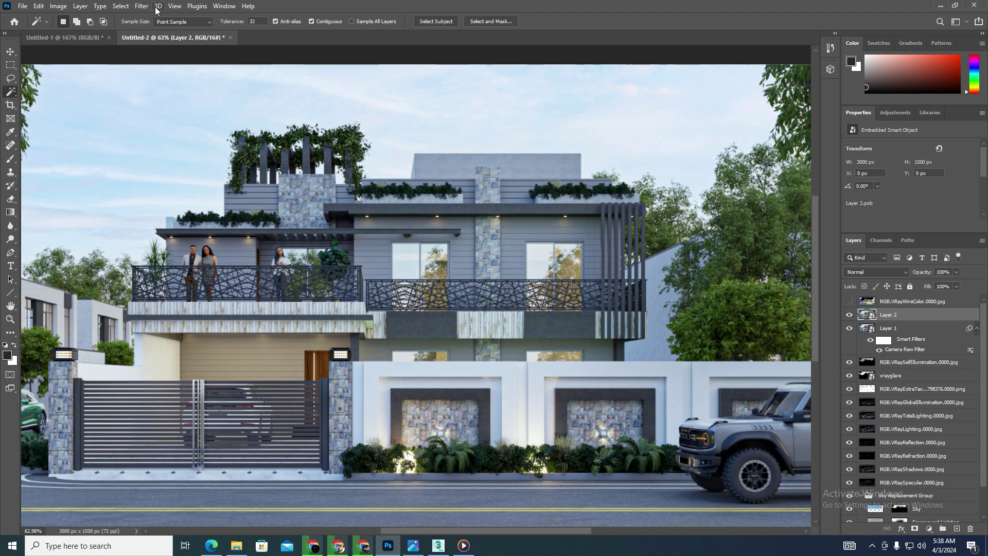
Preview the B/W Conversion and both Bi-Color effects in Color Efex Pro 4, and apply Brilliance / Warmth to Layer 2
left_click(141, 7)
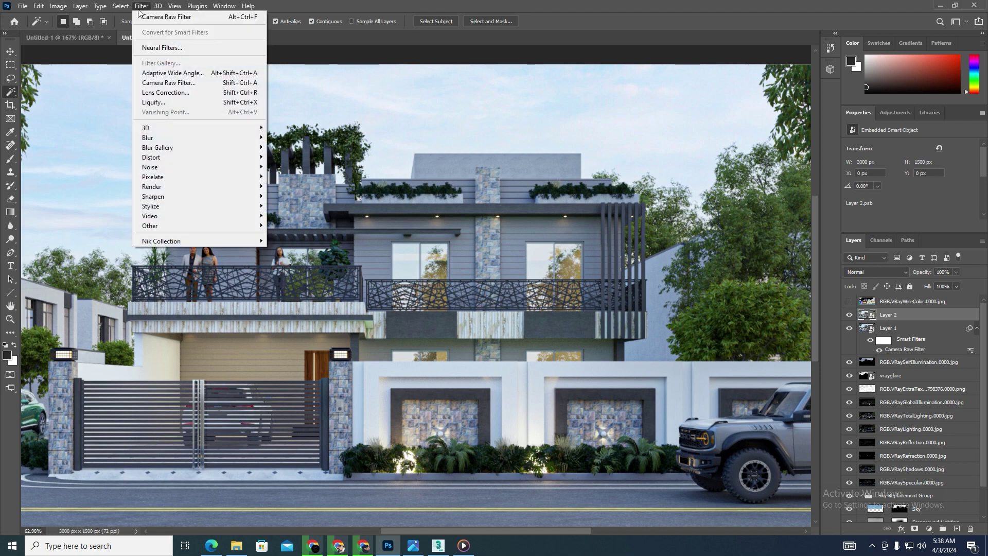
mouse_move(155, 244)
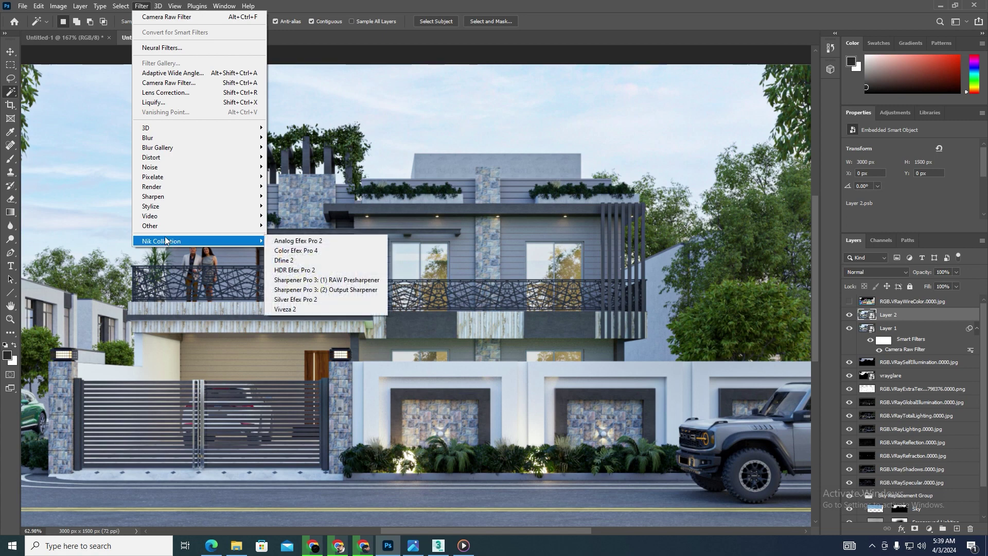
left_click(311, 253)
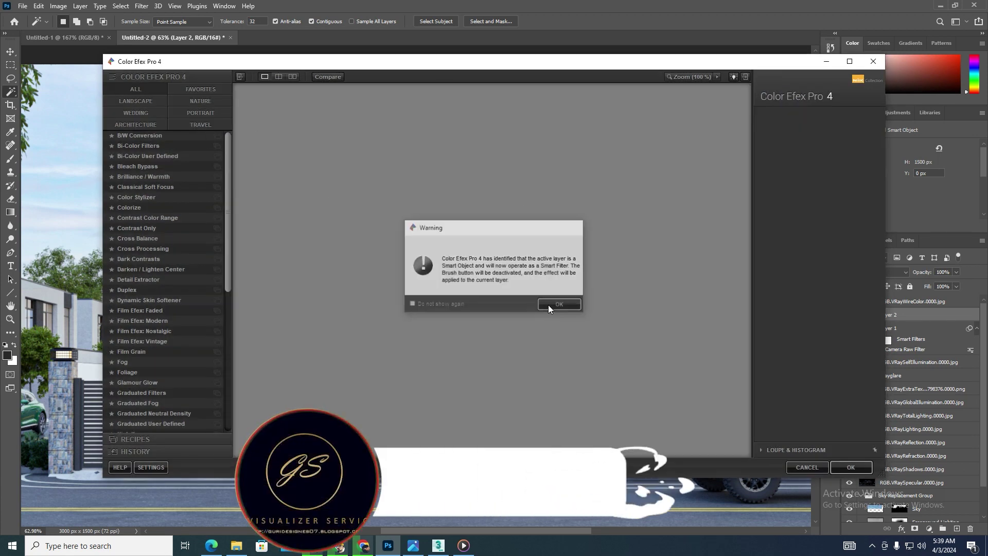
left_click(548, 305)
left_click(145, 137)
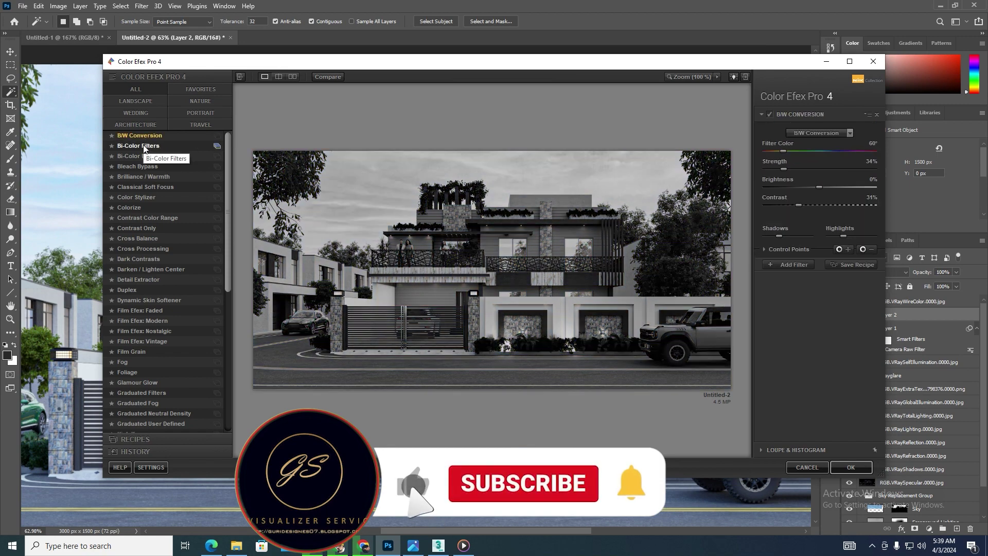
left_click(143, 145)
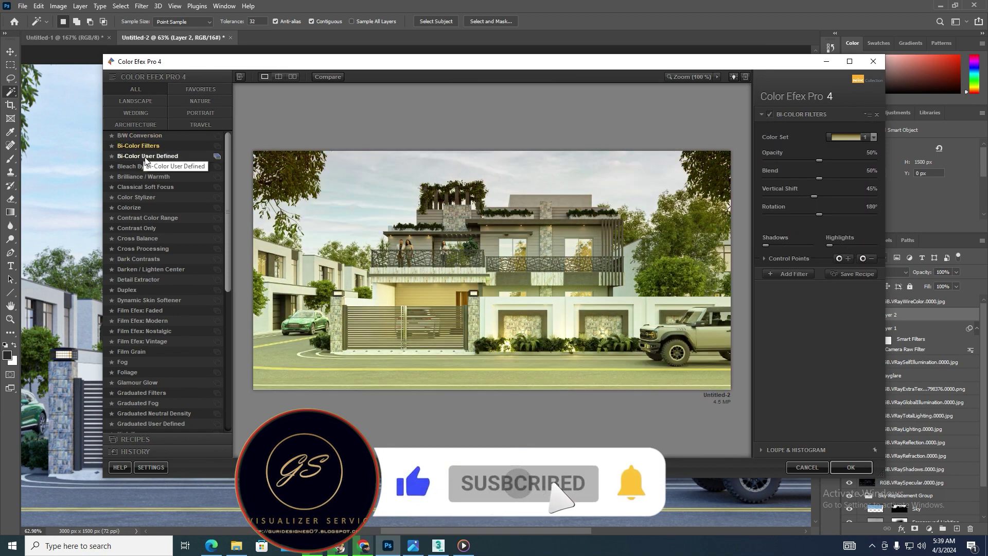
left_click(145, 157)
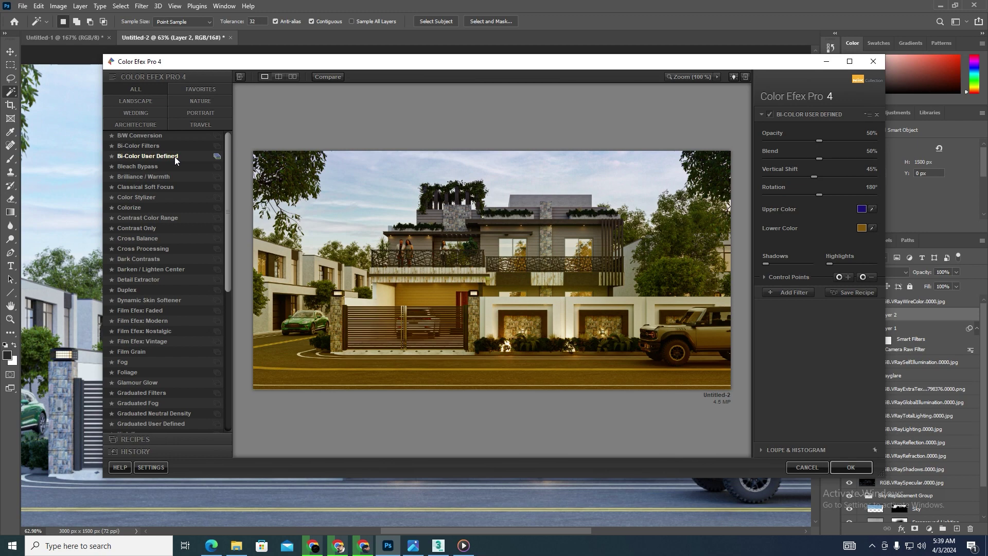
left_click(137, 177)
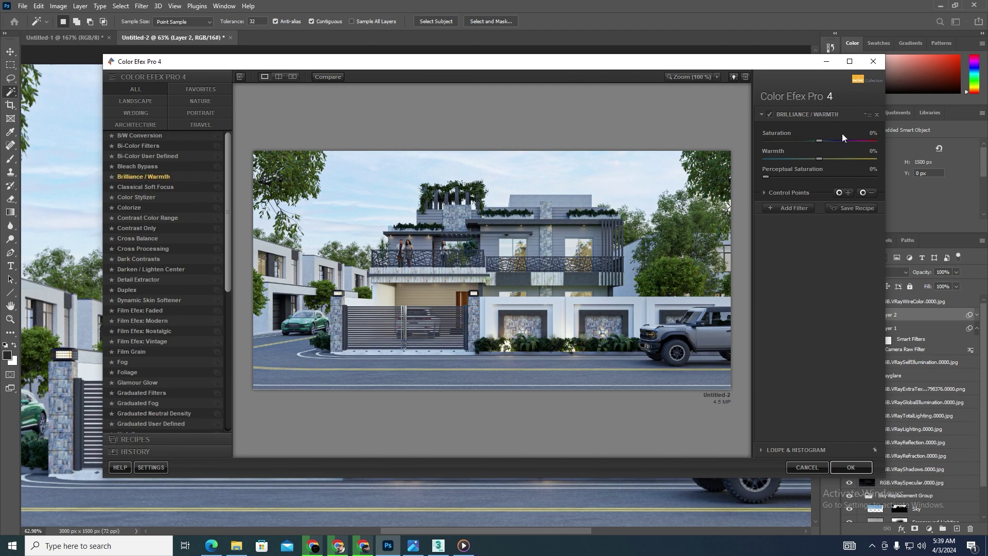
left_click(854, 468)
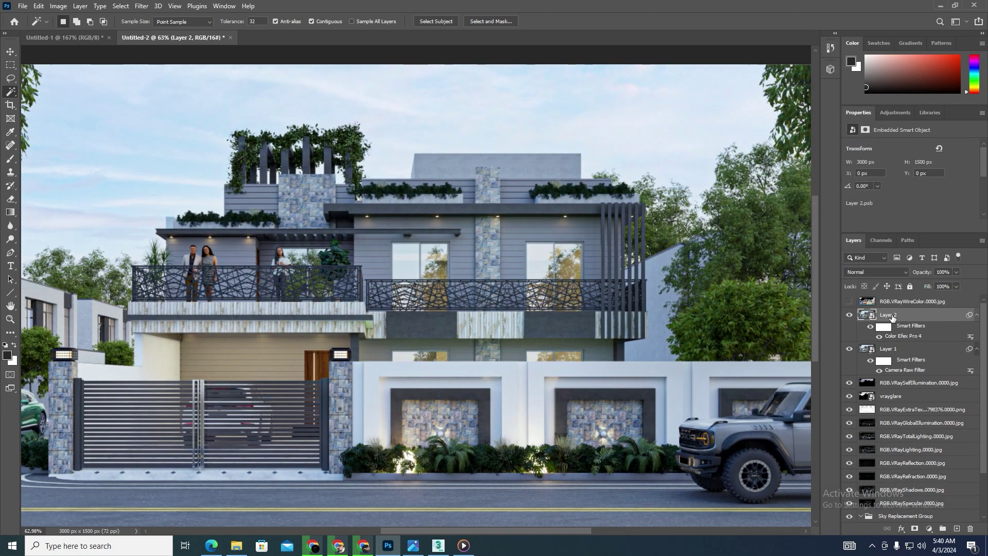
Apply the Sharpener Pro 3 Output Sharpener to Layer 2 with its preset settings, and compare the image with and without that layer
left_click(140, 6)
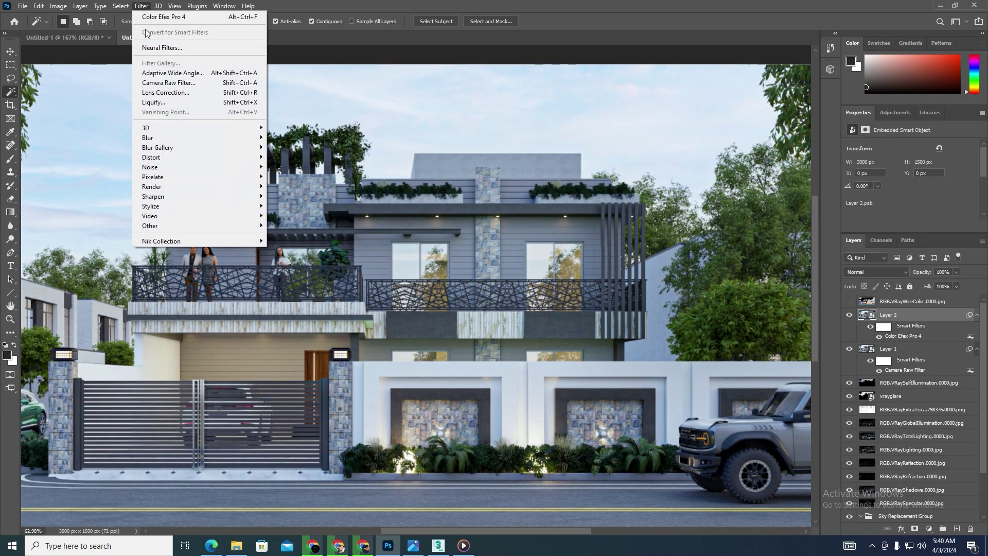
mouse_move(195, 242)
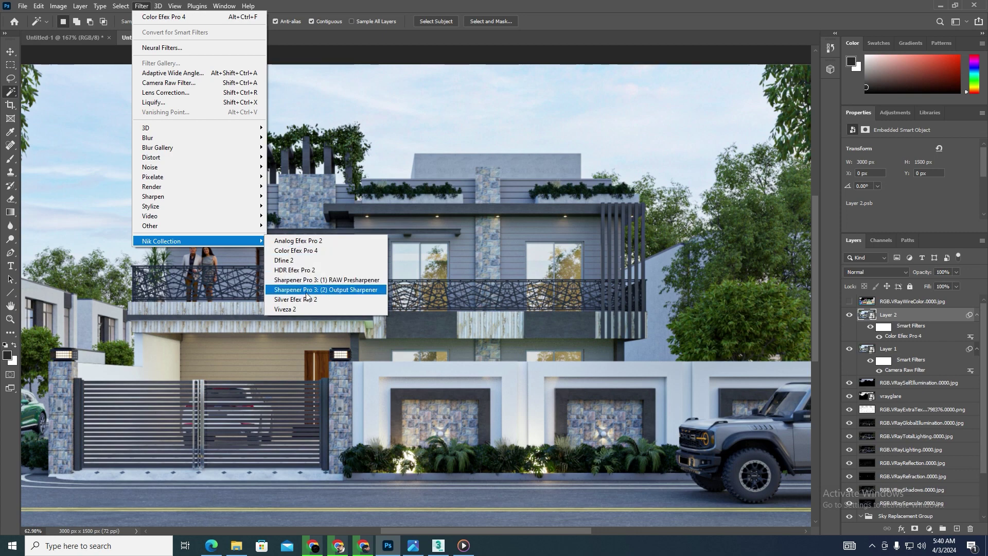
left_click(359, 294)
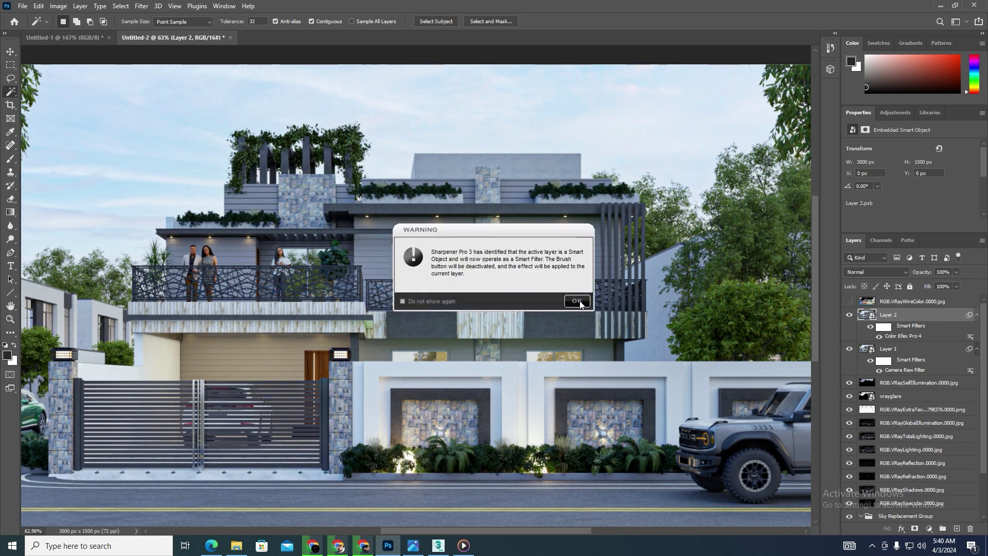
left_click(576, 301)
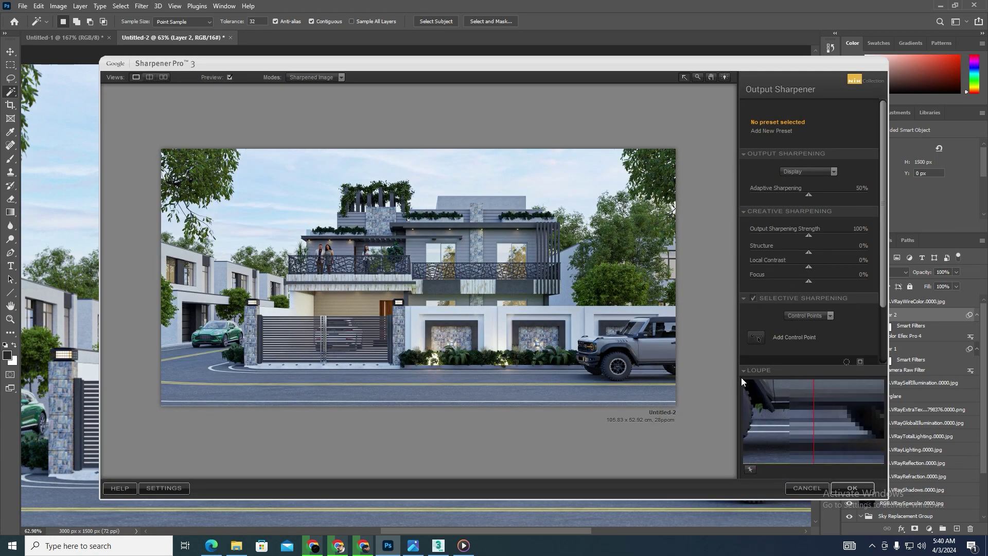
left_click(852, 488)
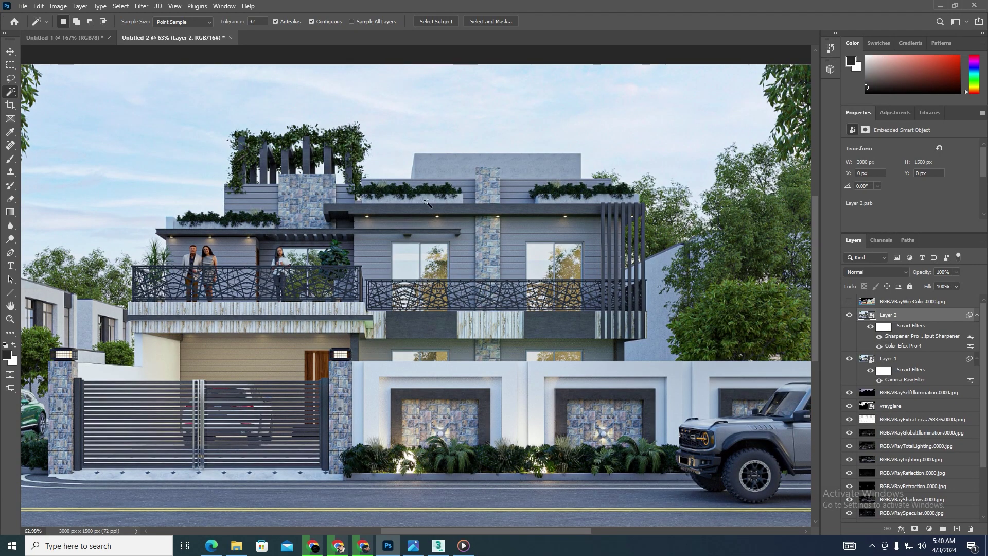
left_click(850, 315)
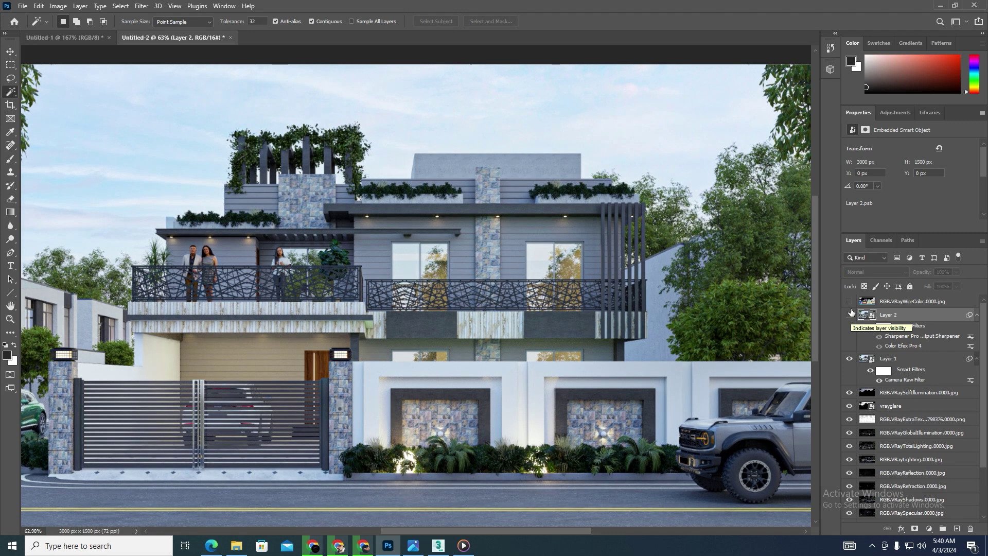
left_click(851, 315)
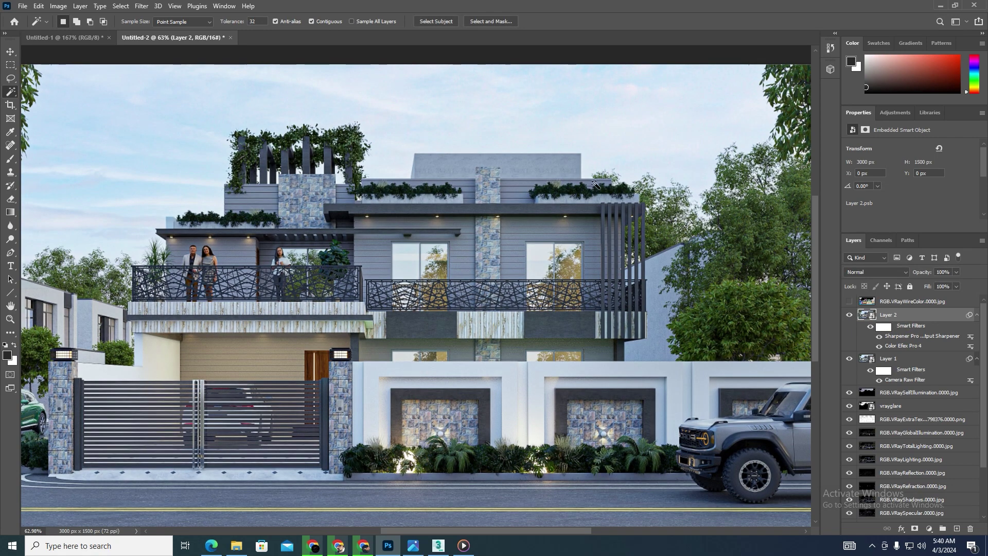
Set Layer 2's opacity to 80% and compare the image with Layers 1 and 2 hidden and shown again
left_click(948, 272)
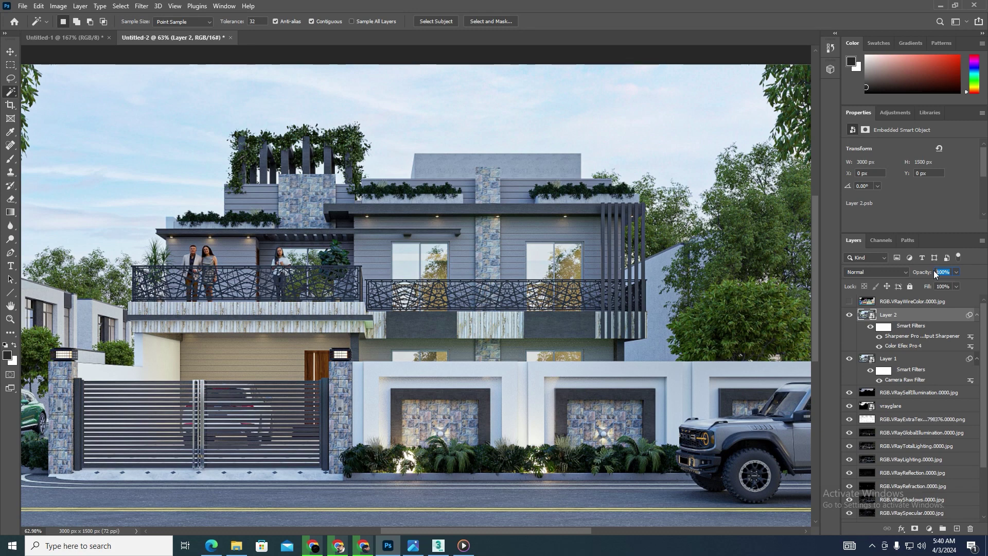
type("80")
left_click(849, 315)
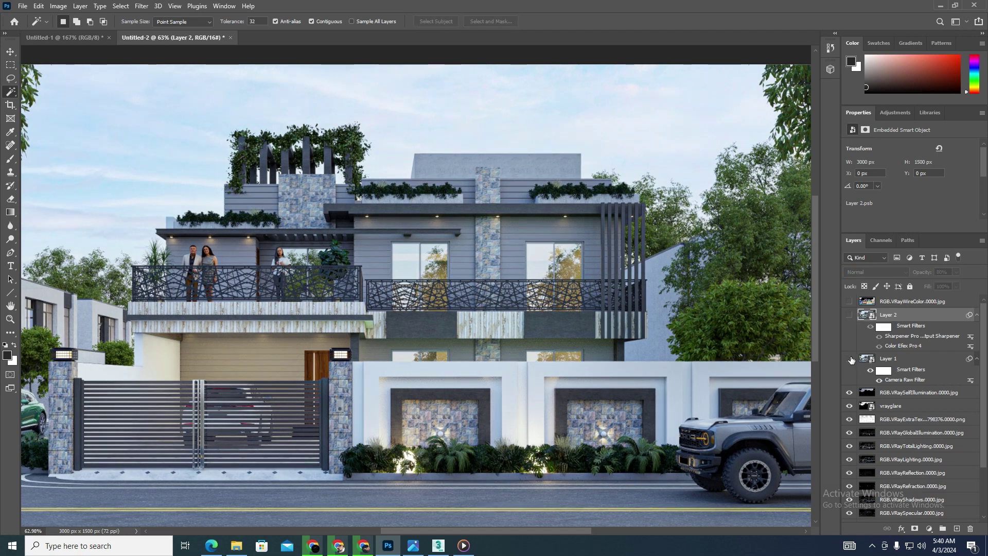
left_click(849, 359)
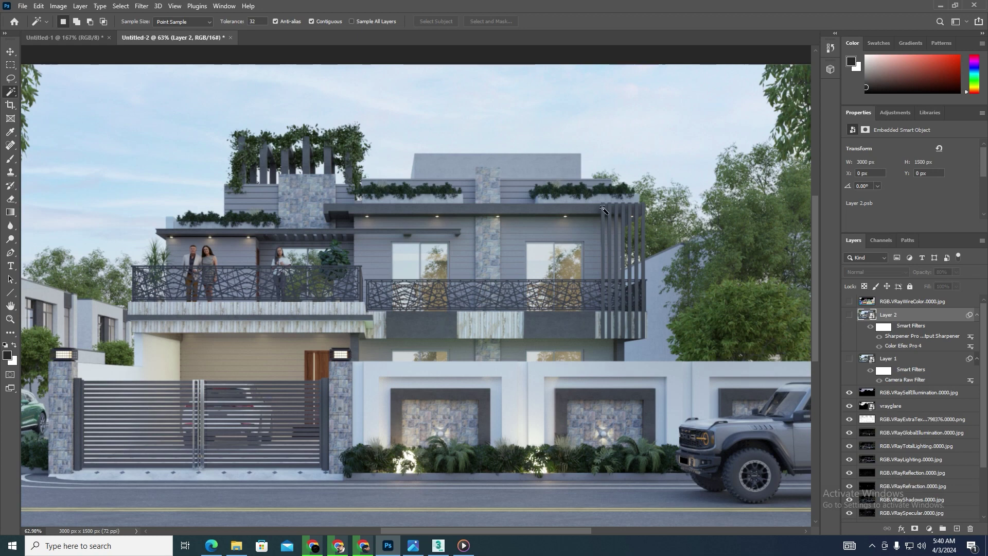
left_click(849, 316)
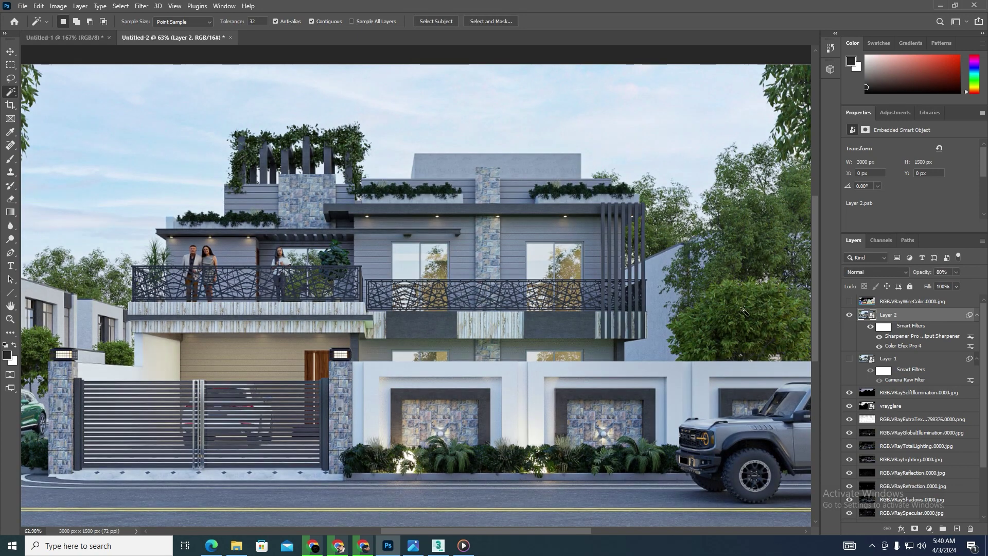
left_click(850, 359)
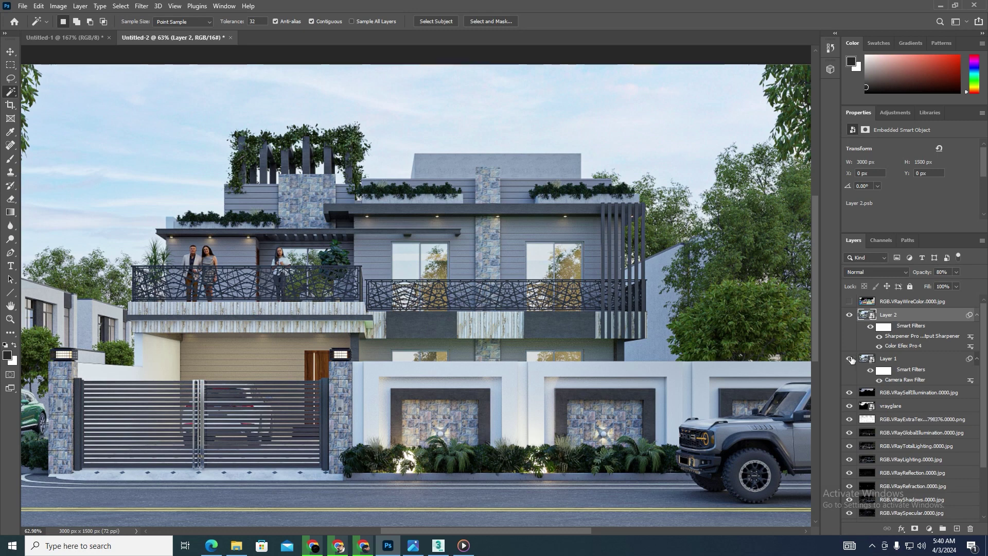